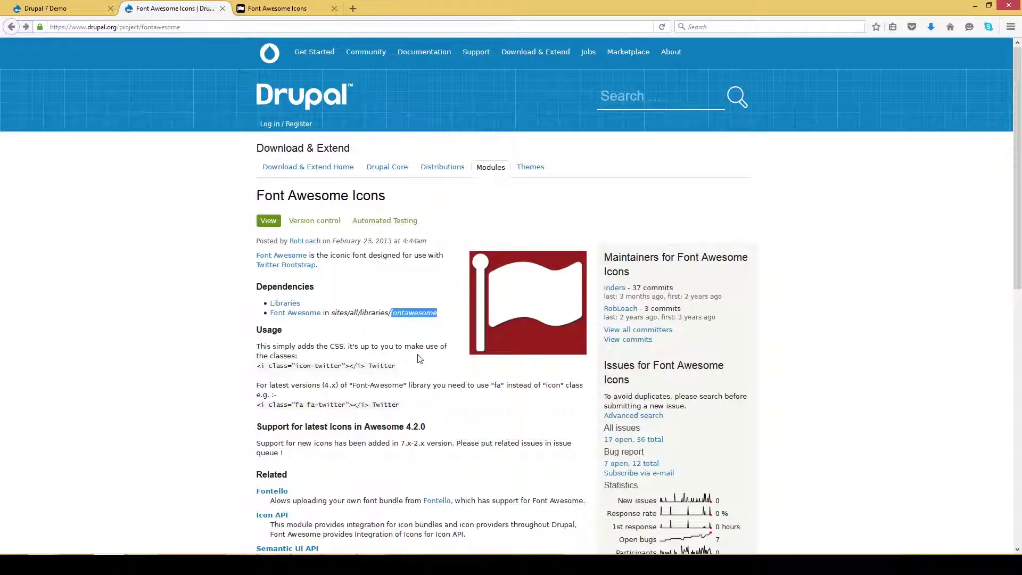
# Switch to the file explorer and create a folder named fontawesome in drupal7_demo/sites/all/libraries.
pyautogui.click(73, 564)
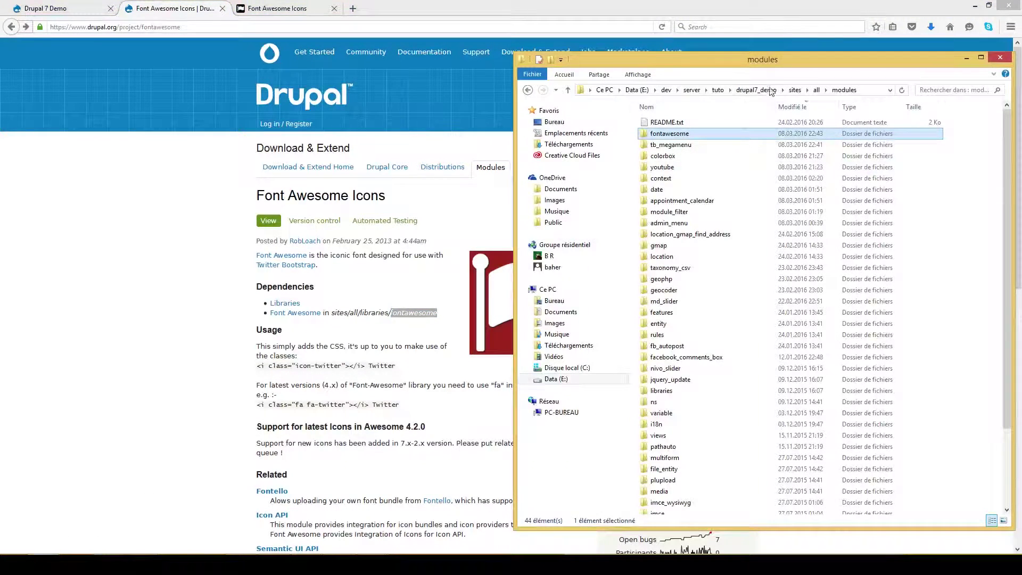
pyautogui.click(815, 89)
pyautogui.click(692, 124)
pyautogui.doubleClick(692, 126)
pyautogui.rightClick(696, 242)
pyautogui.moveTo(730, 384)
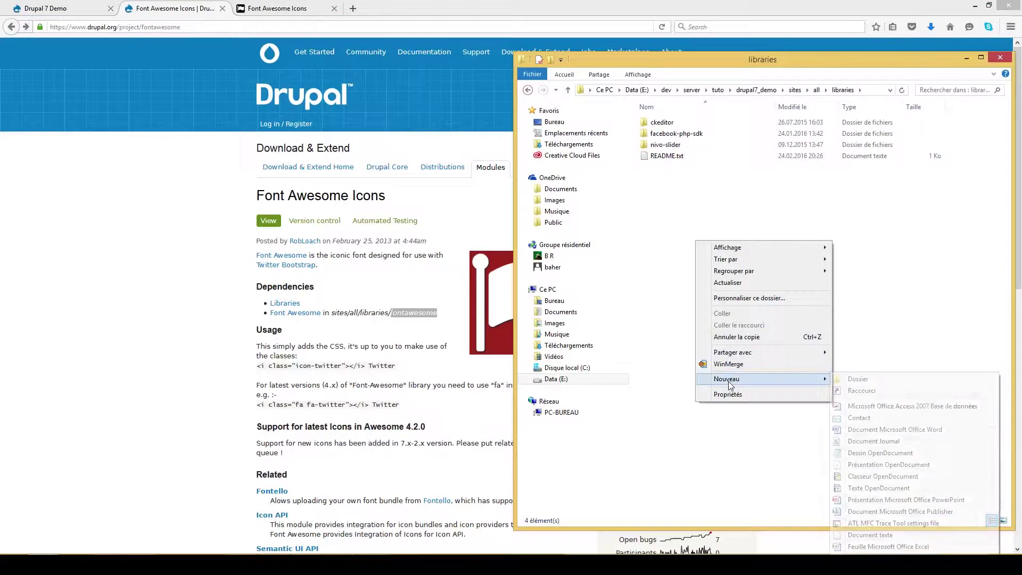
pyautogui.click(854, 379)
pyautogui.write('fontawesome')
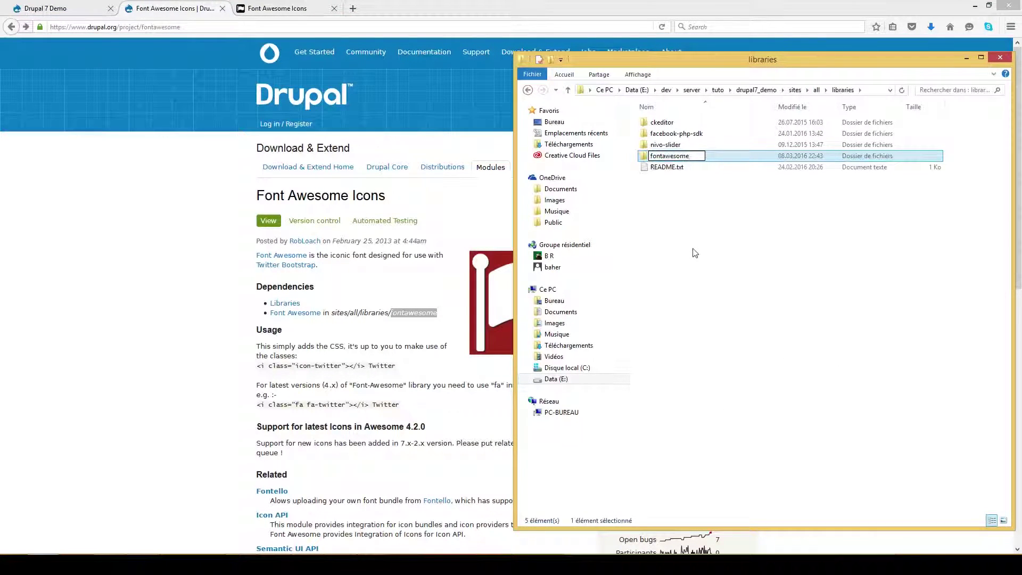
pyautogui.click(694, 253)
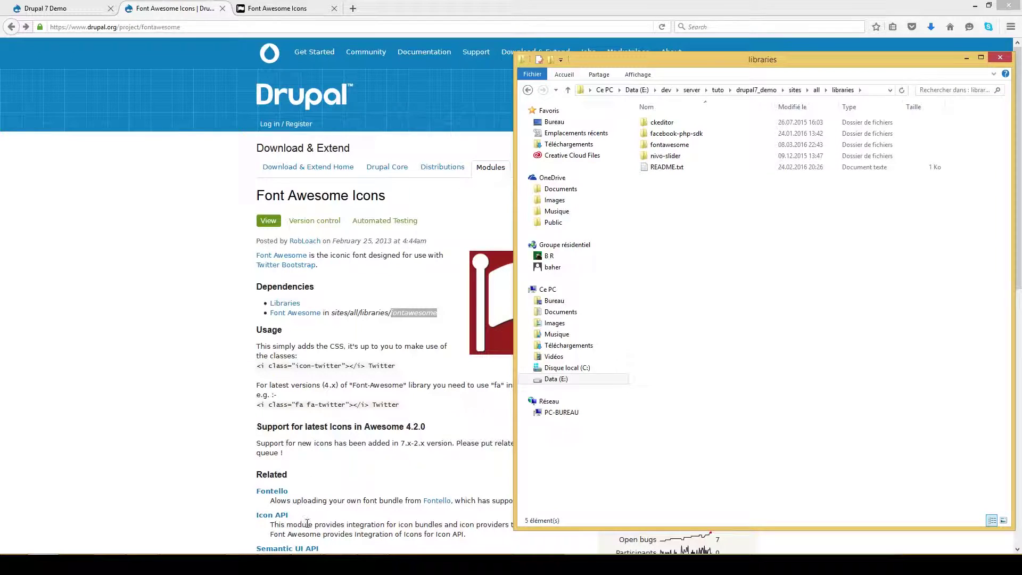
# Copy everything inside the font-awesome-4.5.0 folder of the zip archive into the fontawesome library folder, and close the archive.
pyautogui.moveTo(492, 513)
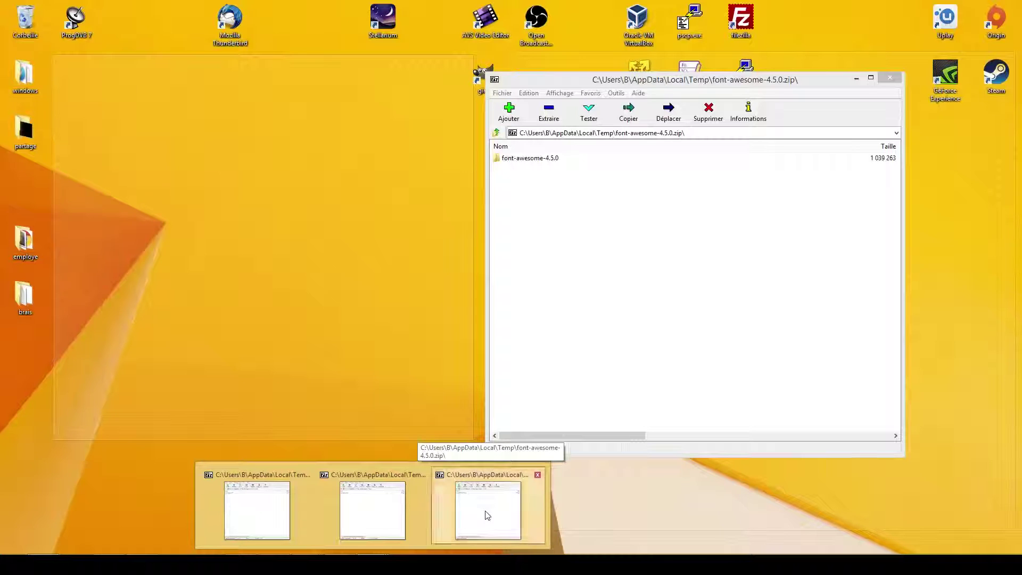
pyautogui.click(488, 515)
pyautogui.moveTo(679, 81); pyautogui.dragTo(241, 102)
pyautogui.doubleClick(104, 181)
pyautogui.moveTo(184, 296); pyautogui.dragTo(762, 264)
pyautogui.doubleClick(669, 145)
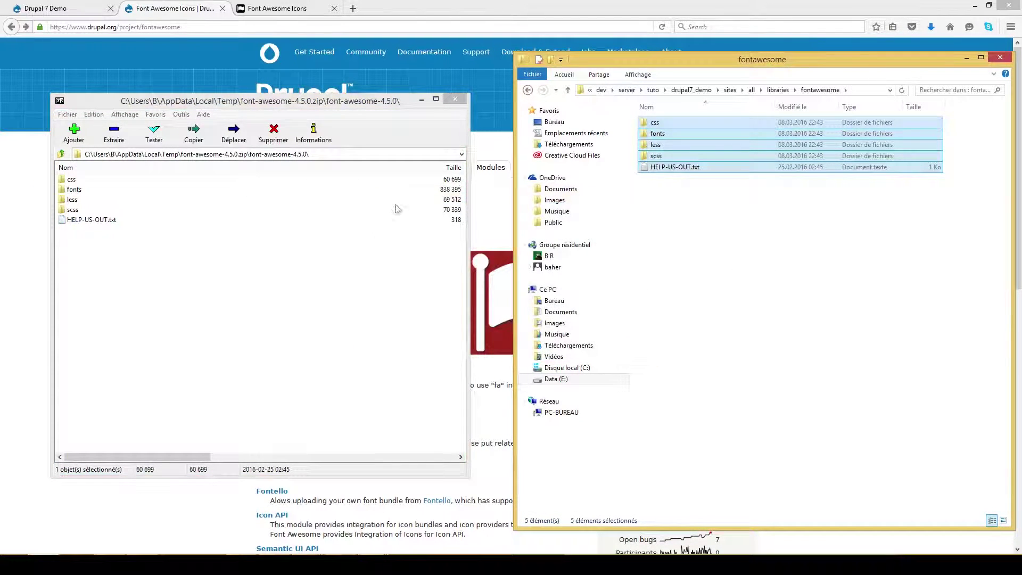
pyautogui.click(455, 99)
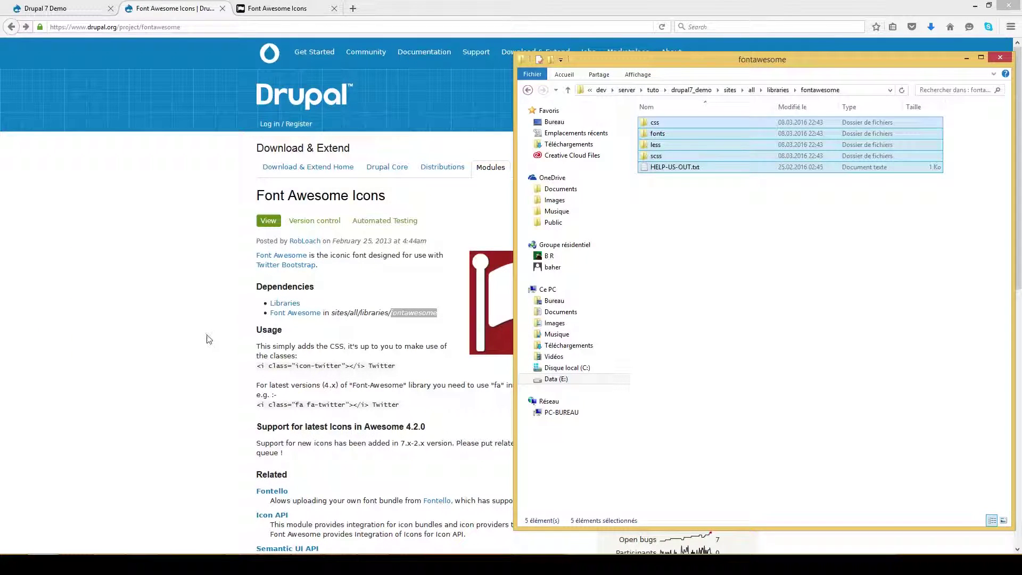
# Switch to the Drupal 7 Demo site, open its module list and filter it by "jquer" to check the jQuery modules.
pyautogui.click(69, 8)
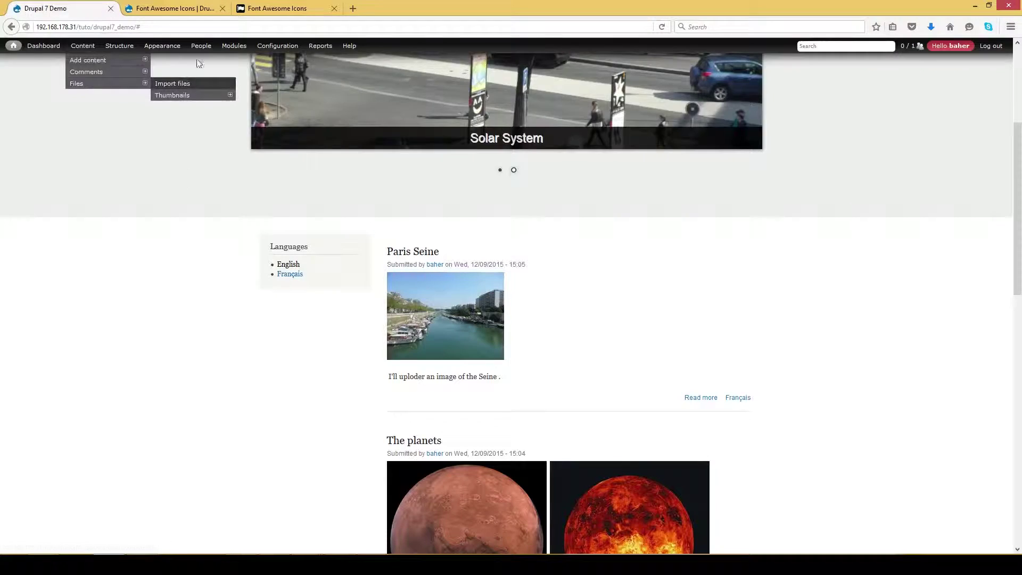
pyautogui.click(228, 54)
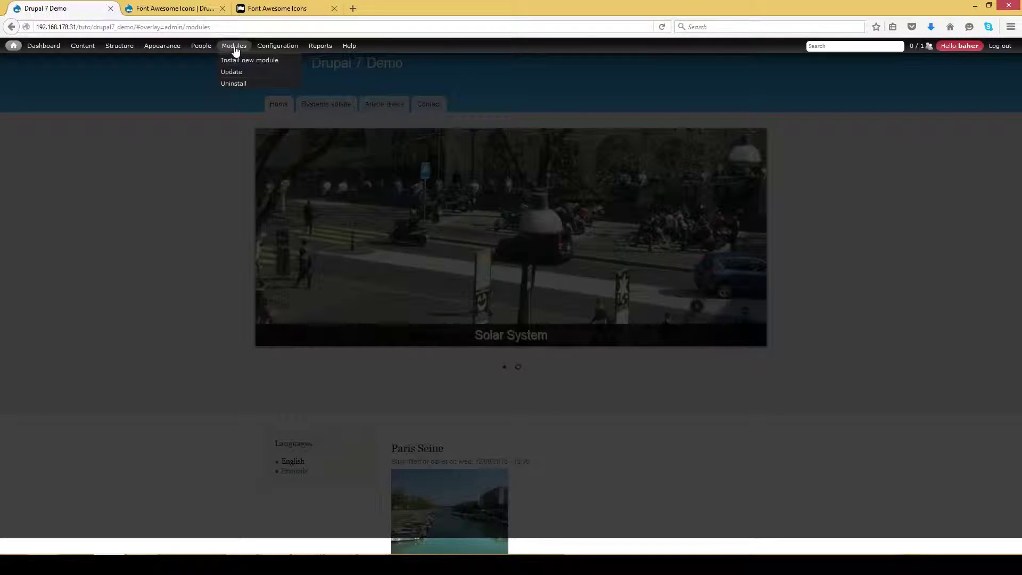
pyautogui.click(235, 49)
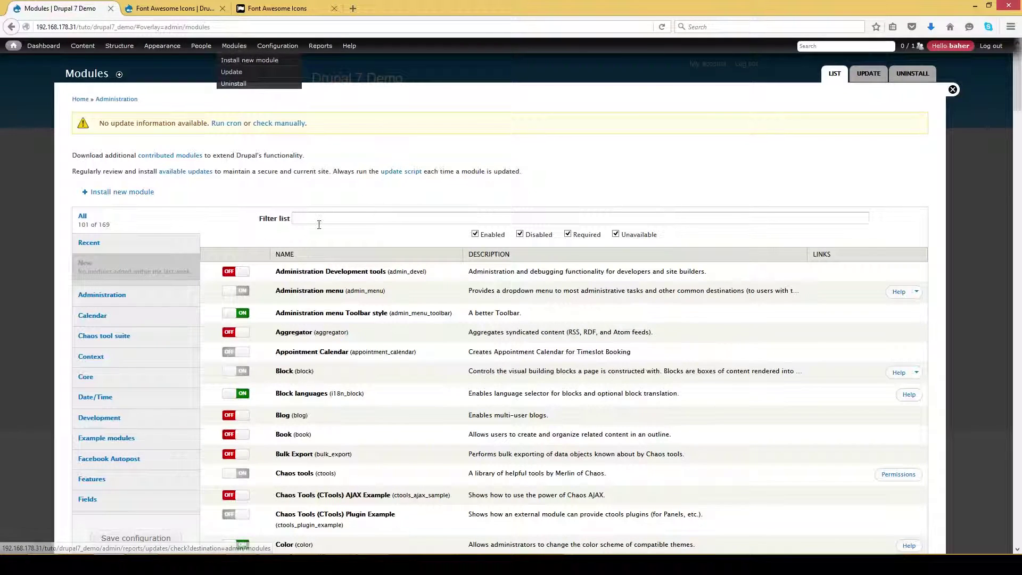
pyautogui.click(315, 216)
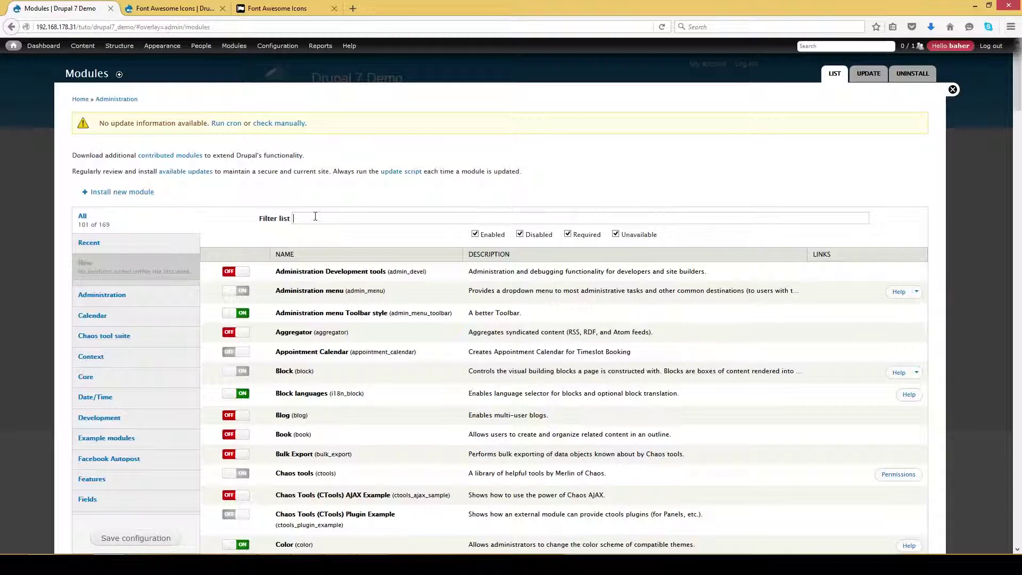
pyautogui.write('jquer')
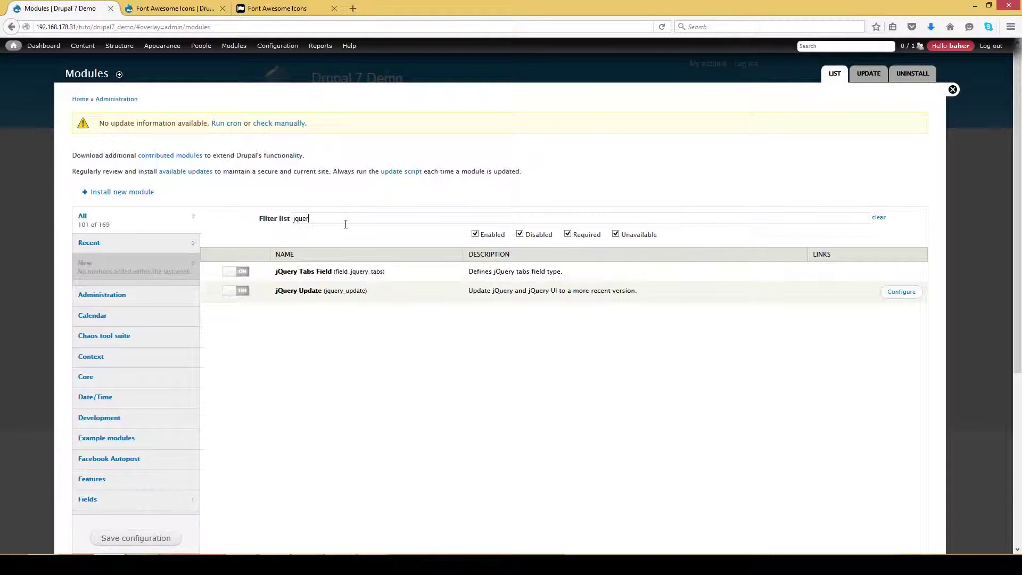
# Filter the module list by "mega" and switch on the TB Mega Menu module.
pyautogui.click(279, 217)
pyautogui.write('tbme')
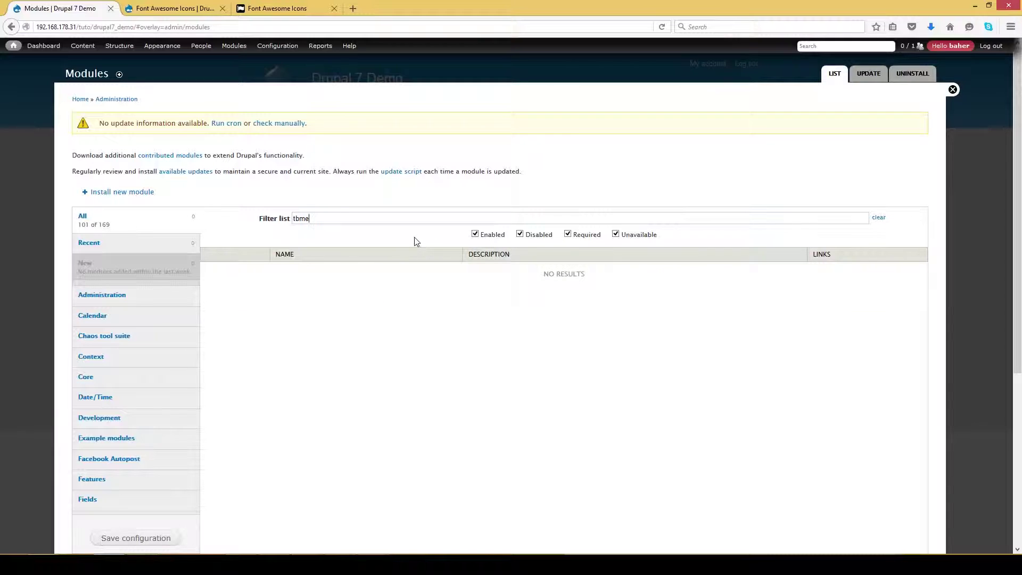
pyautogui.press('BackSpace')
pyautogui.press('BackSpace')
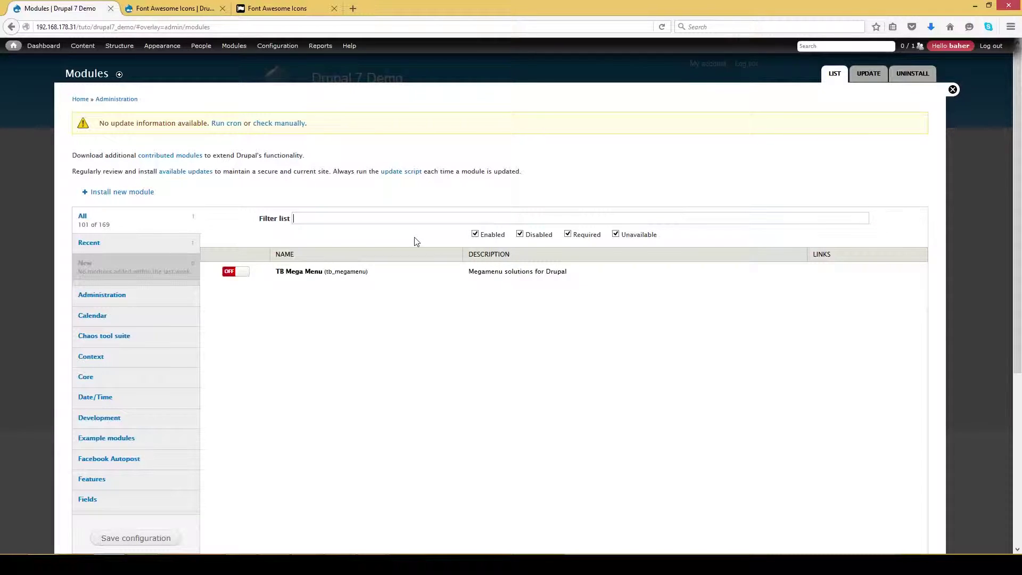
pyautogui.write('mega')
pyautogui.click(240, 274)
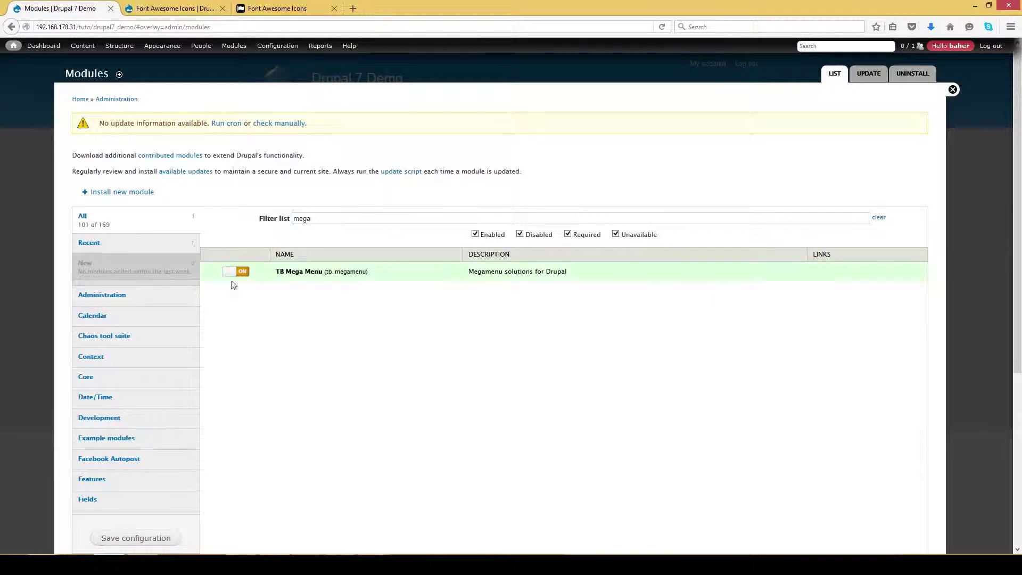
# Filter the module list by "font", switch on Font Awesome, save the configuration and close the module list.
pyautogui.doubleClick(324, 219)
pyautogui.write('font')
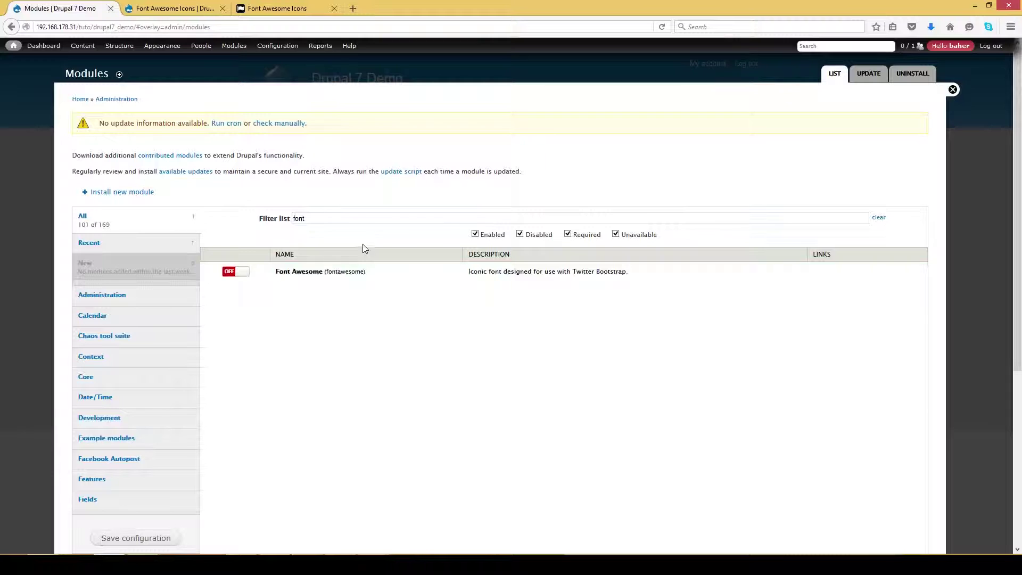
pyautogui.click(242, 272)
pyautogui.scroll(-5, 315, 346)
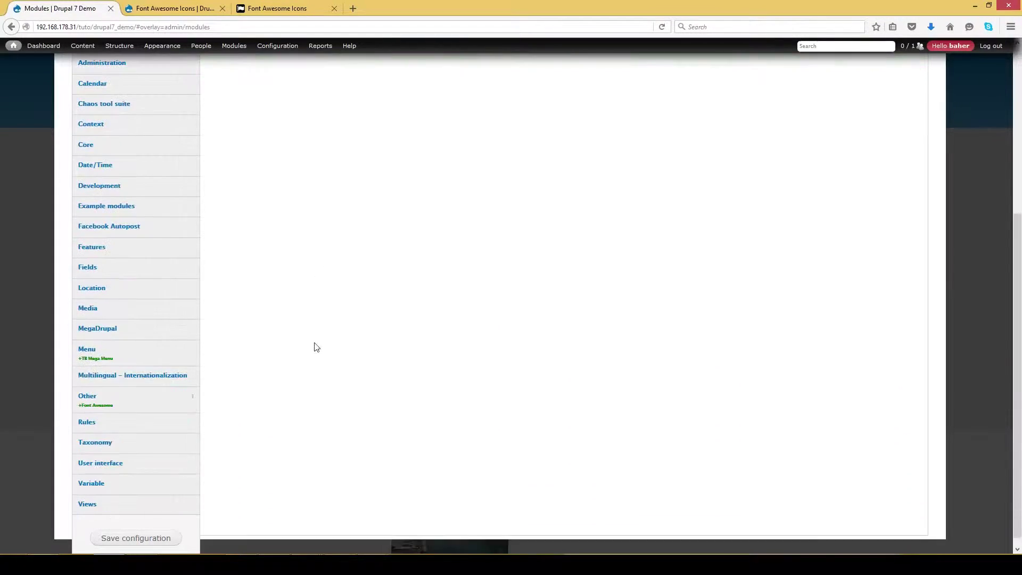
pyautogui.click(136, 537)
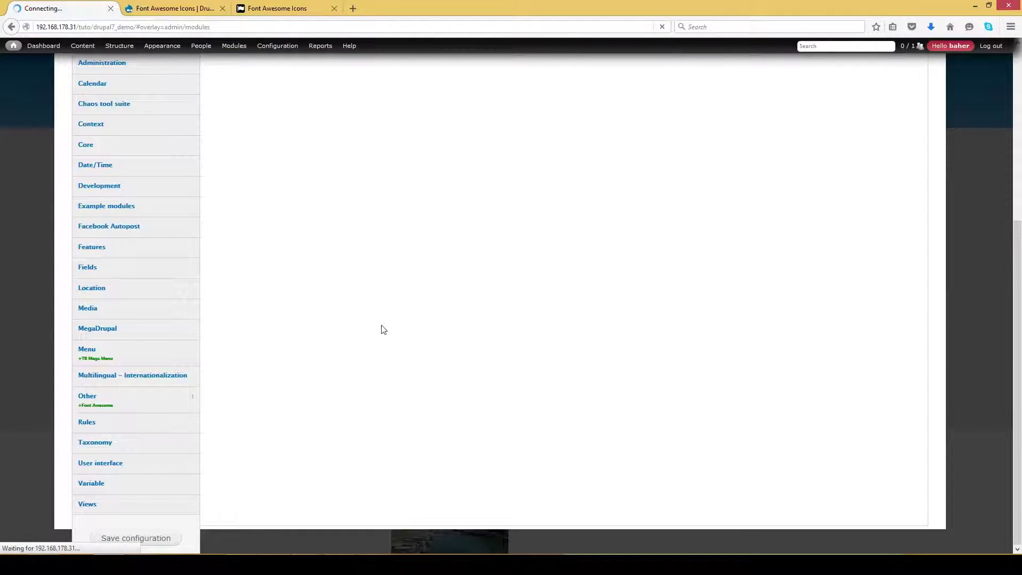
pyautogui.scroll(4, 383, 327)
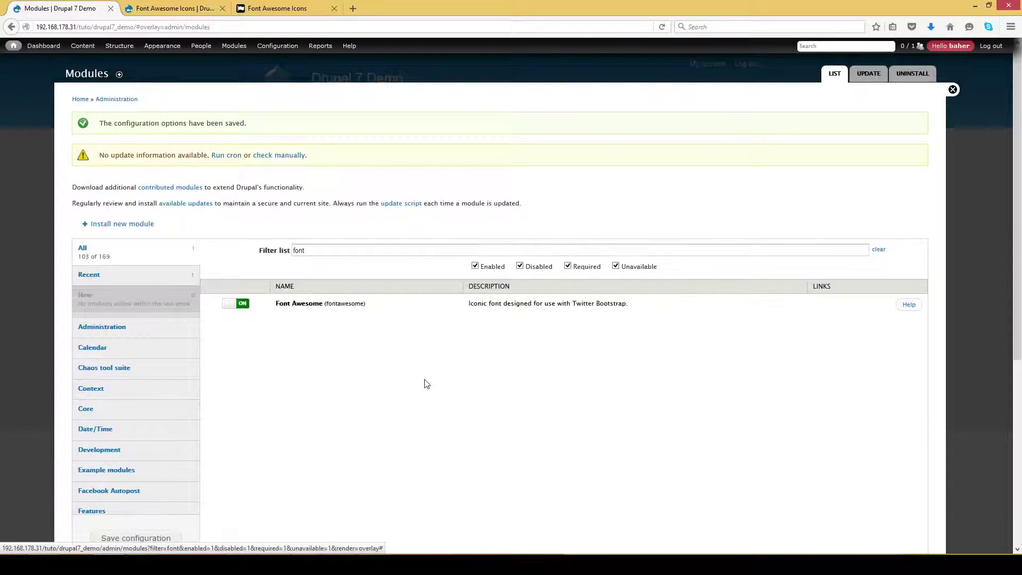
pyautogui.click(952, 89)
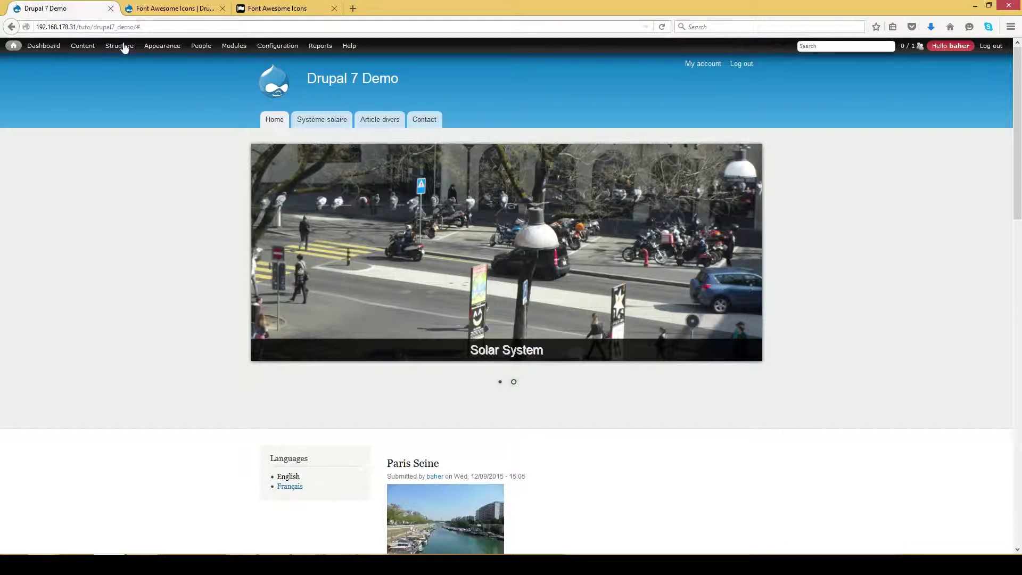
# Open the site's block administration and assign the disabled block "TB Mega Menu: Main menu" to the Highlighted region.
pyautogui.moveTo(120, 48)
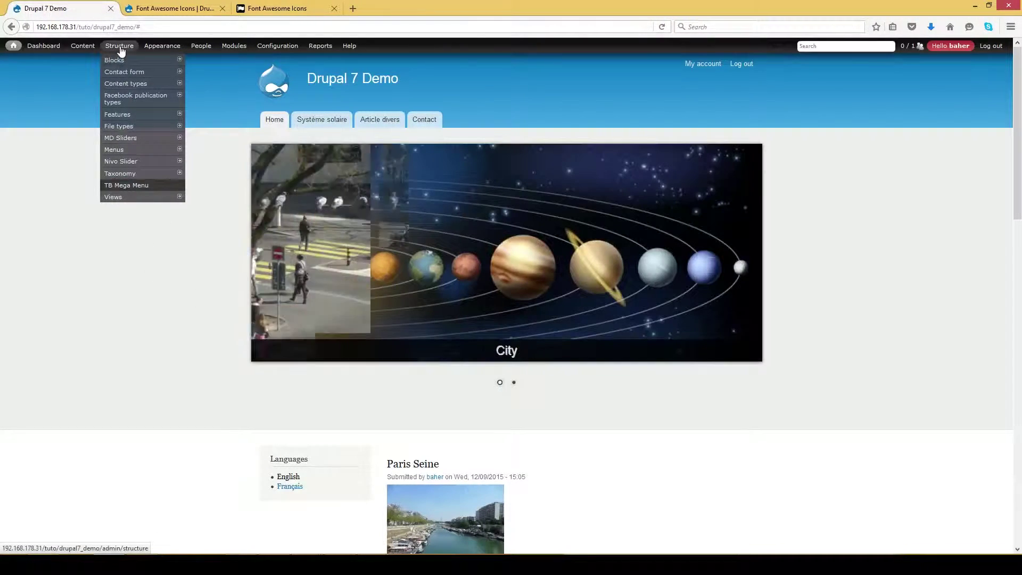
pyautogui.click(120, 47)
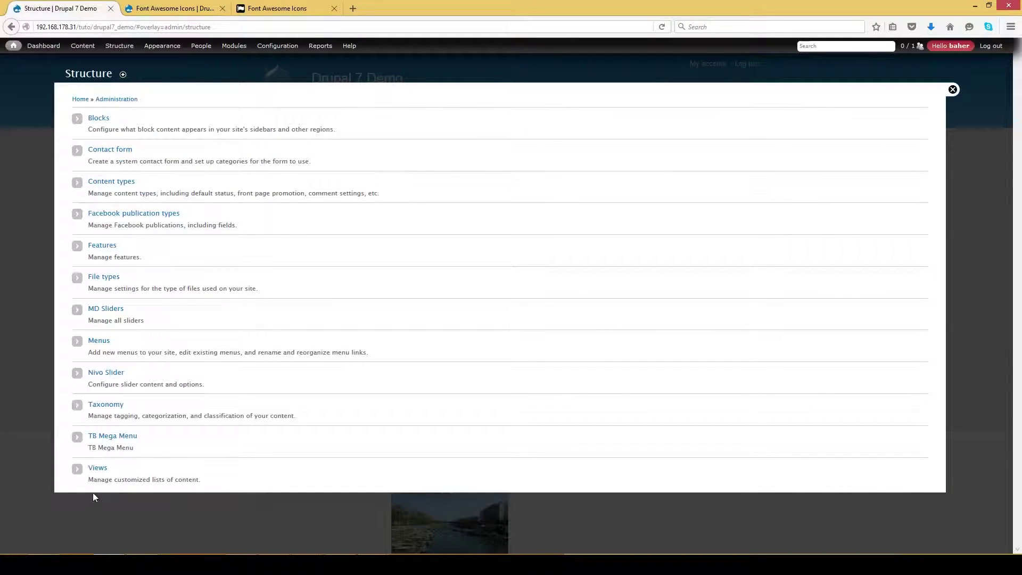
pyautogui.click(101, 121)
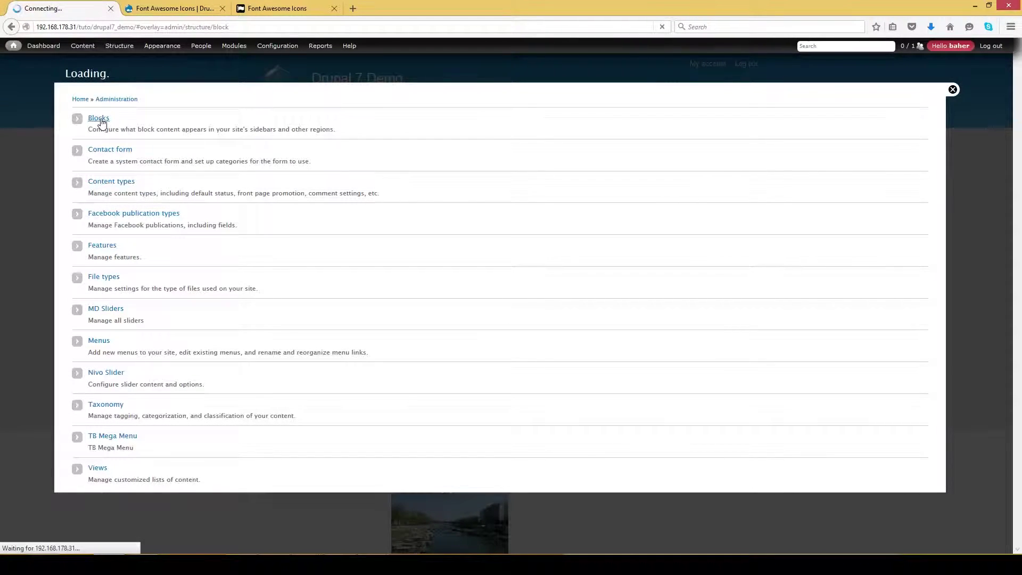
pyautogui.scroll(-2, 371, 415)
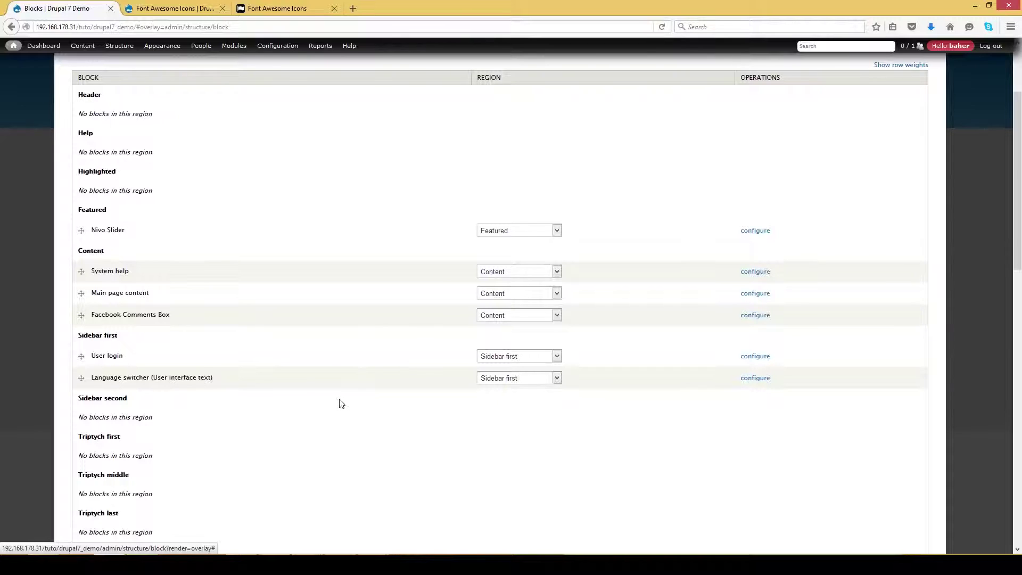
pyautogui.scroll(-5, 288, 393)
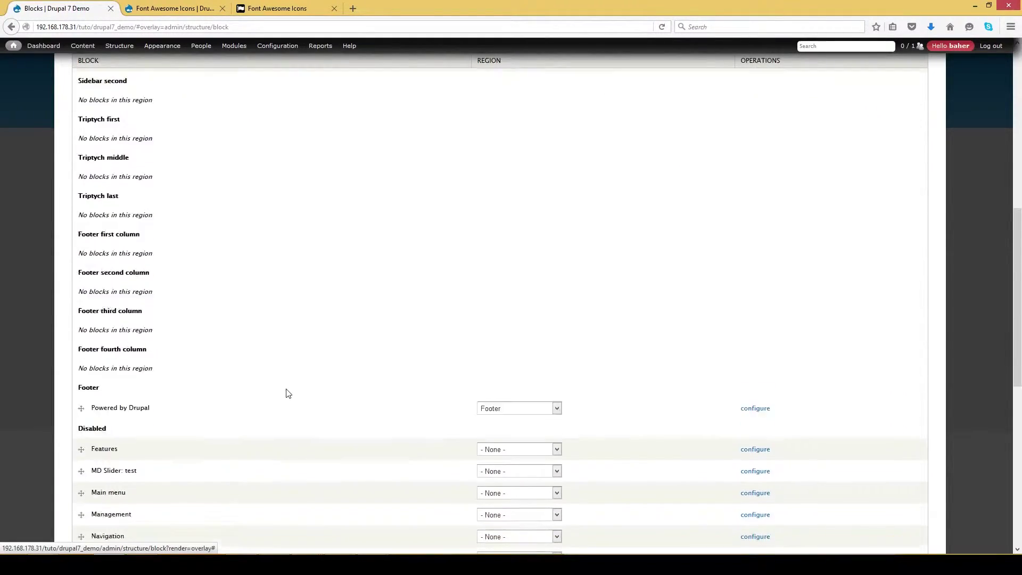
pyautogui.scroll(-5, 288, 393)
pyautogui.scroll(-1, 213, 402)
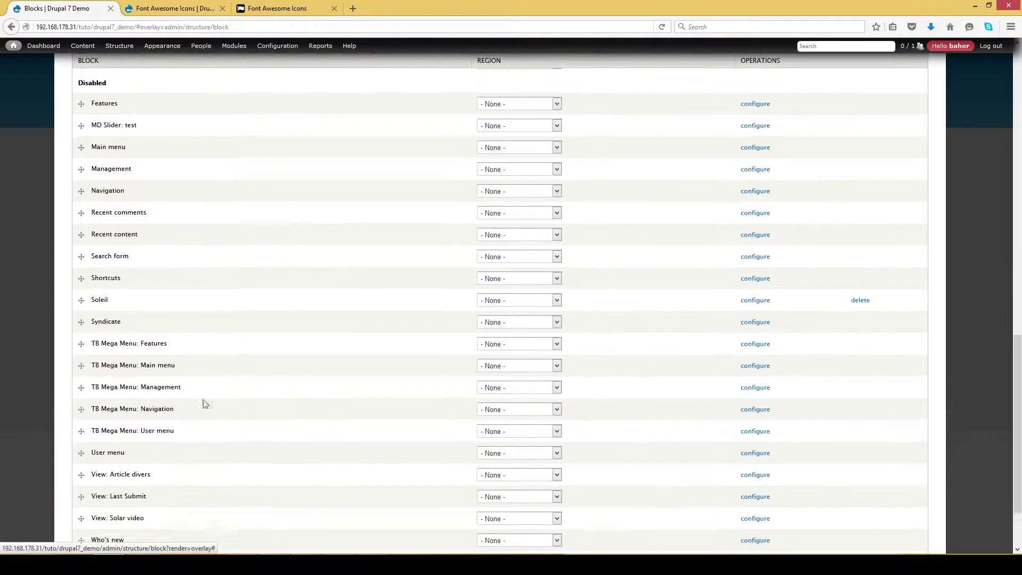
pyautogui.scroll(-1, 213, 402)
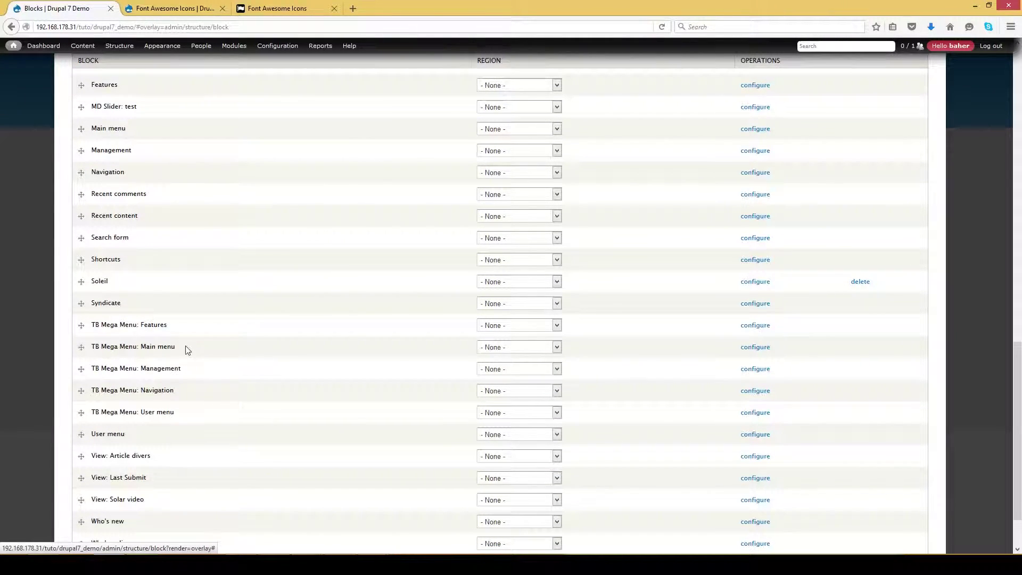
pyautogui.click(515, 349)
pyautogui.click(515, 387)
# Move the "TB Mega Menu: Main menu" block into the Featured region above Nivo Slider and save the blocks.
pyautogui.scroll(10, 344, 400)
pyautogui.scroll(10, 343, 400)
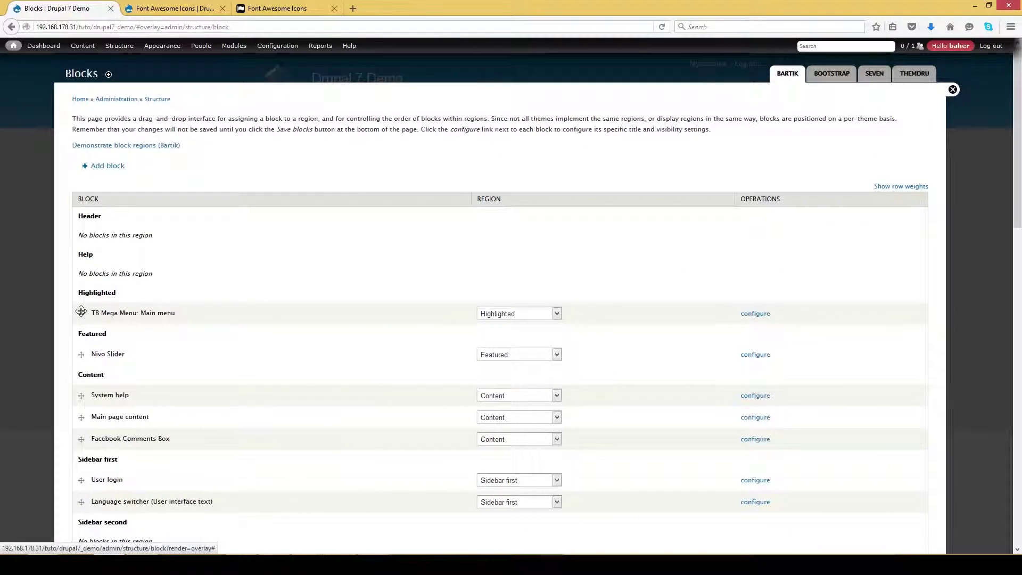
pyautogui.moveTo(81, 312); pyautogui.dragTo(80, 375)
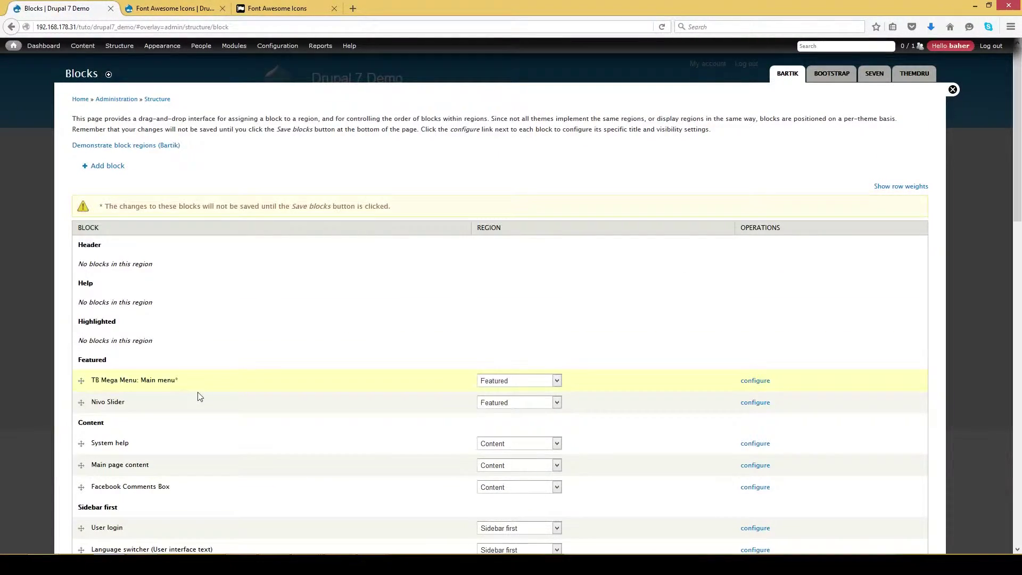
pyautogui.scroll(-15, 198, 395)
pyautogui.scroll(-4, 198, 393)
pyautogui.click(109, 504)
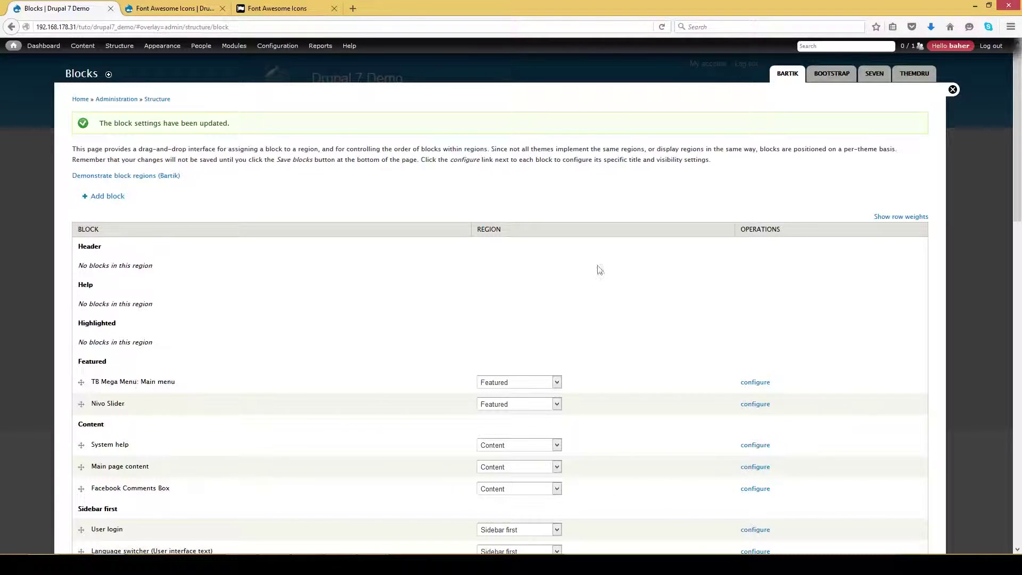
# Close the block administration and examine the mega menu on the home page.
pyautogui.click(952, 90)
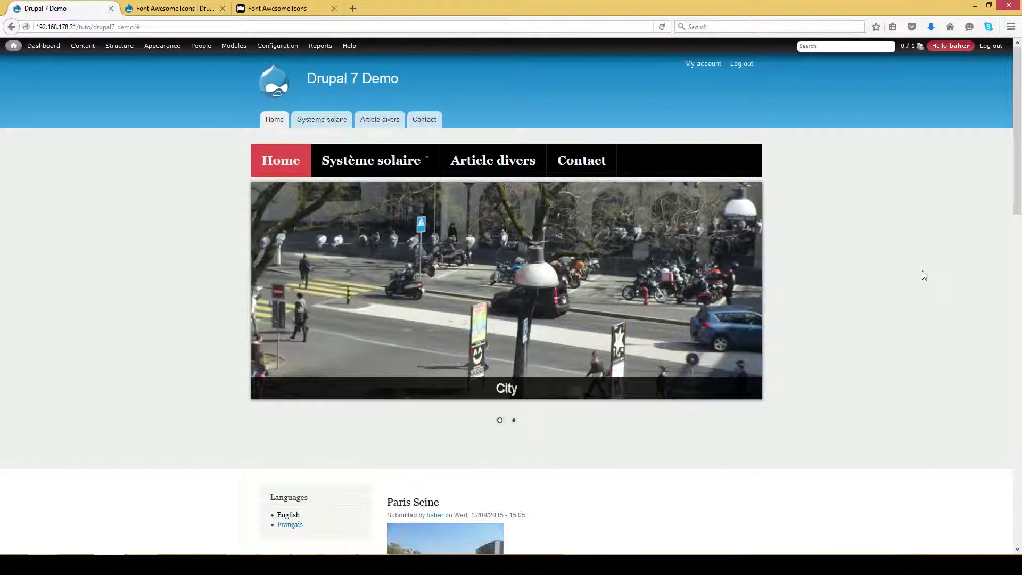
pyautogui.moveTo(397, 159)
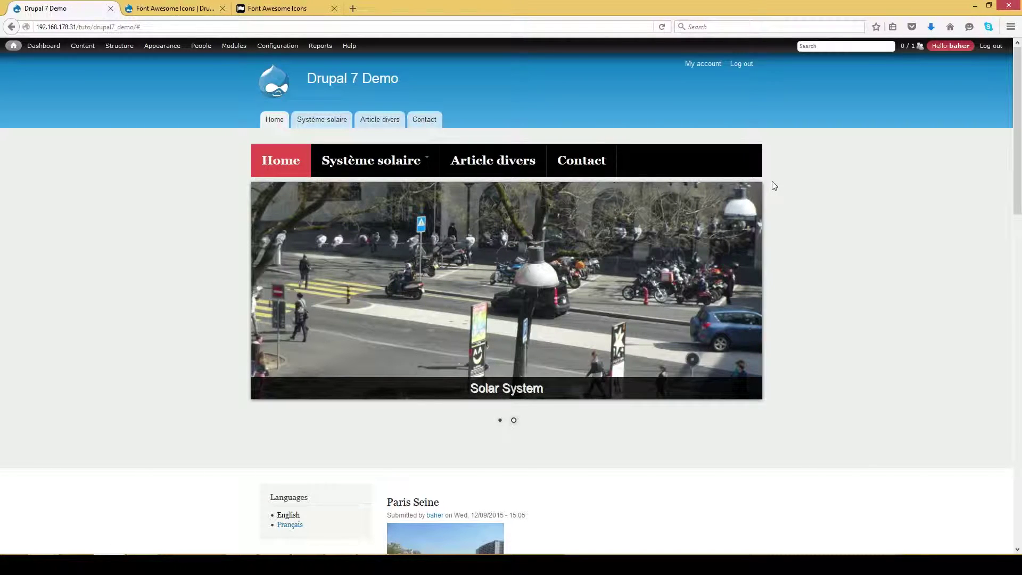
pyautogui.moveTo(755, 154)
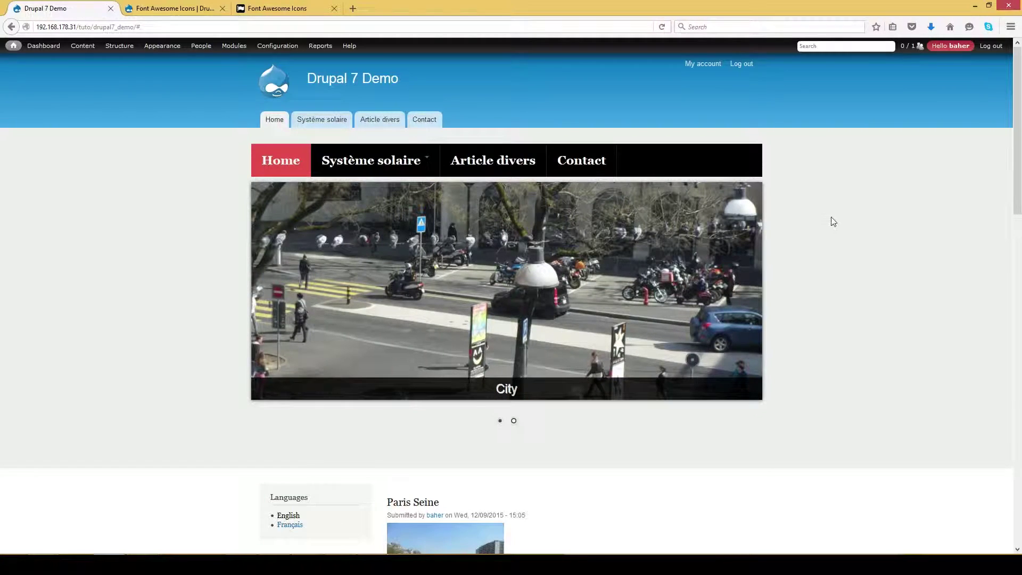
# Open the TB Mega Menu configuration for the main menu from the site structure administration.
pyautogui.moveTo(117, 51)
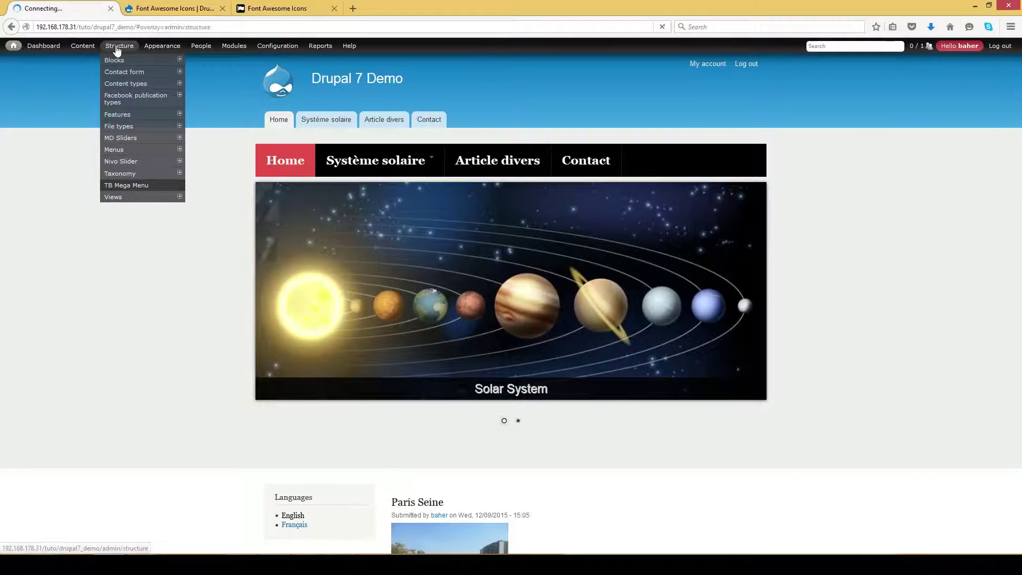
pyautogui.click(118, 47)
pyautogui.click(104, 436)
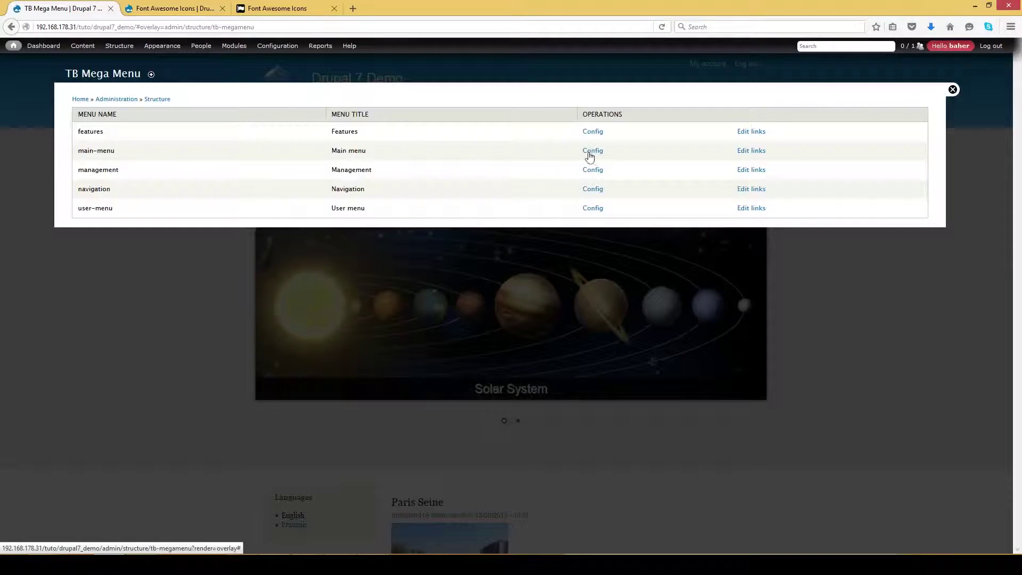
pyautogui.click(594, 155)
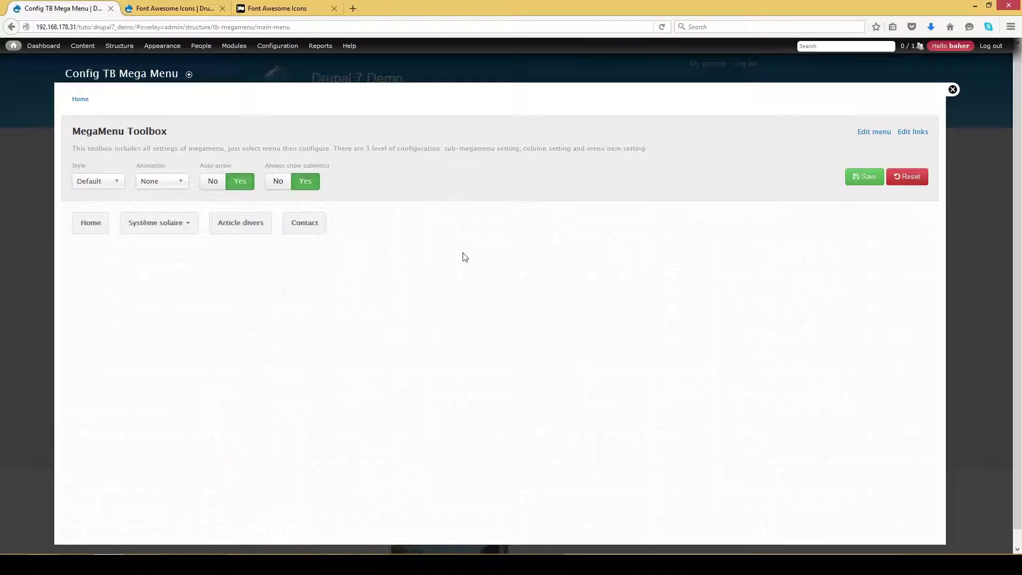
# Set the width of the Système solaire submenu to 500 px.
pyautogui.click(190, 225)
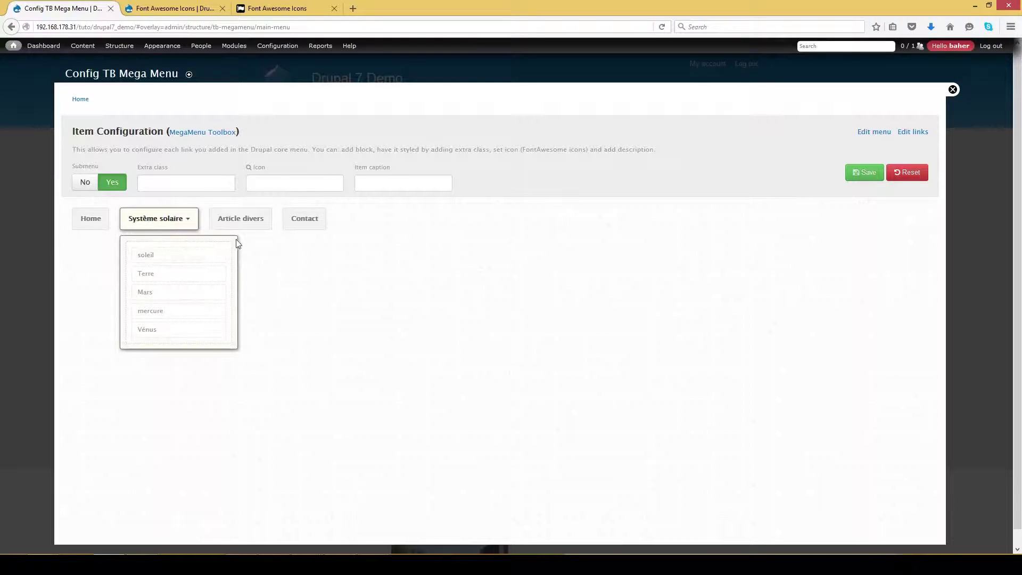
pyautogui.click(155, 239)
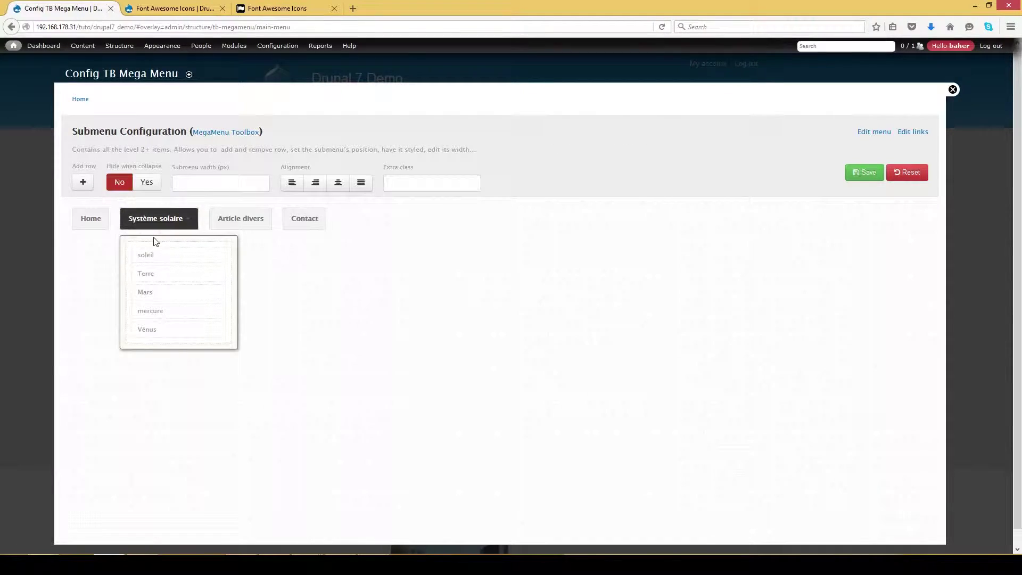
pyautogui.click(232, 186)
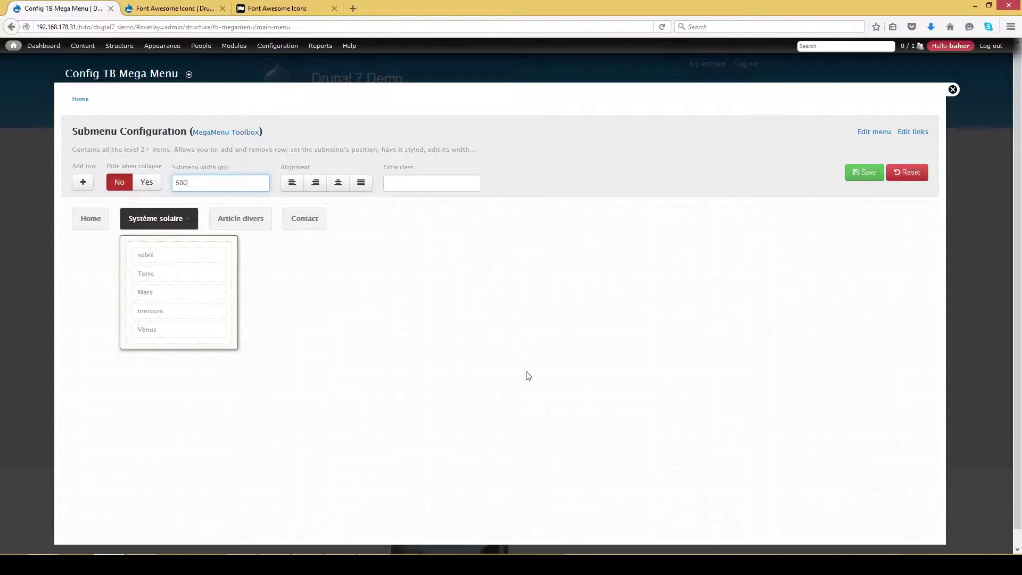
pyautogui.click(536, 165)
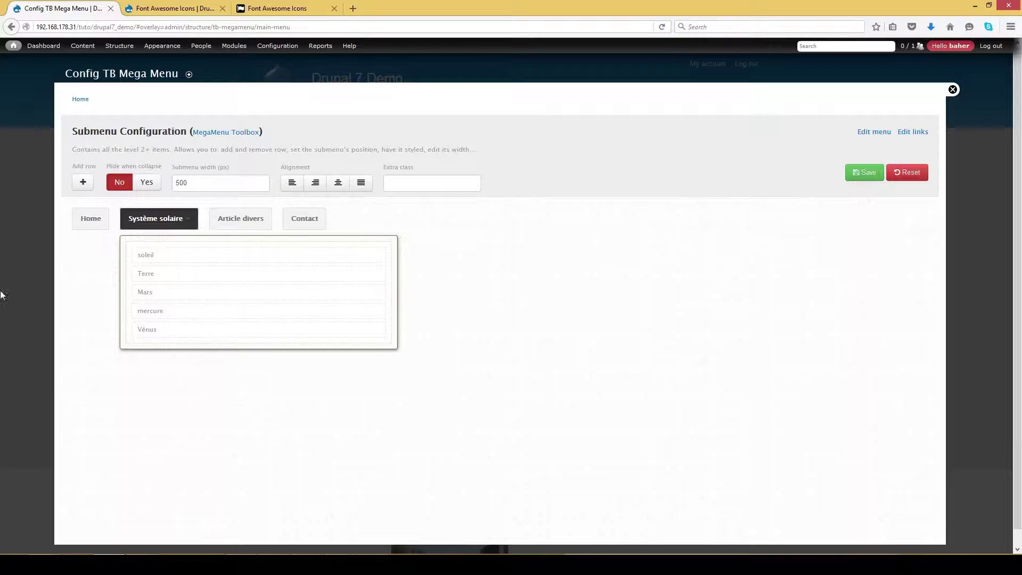
# Give the Home menu item the Font Awesome icon "fa fa-home".
pyautogui.click(88, 227)
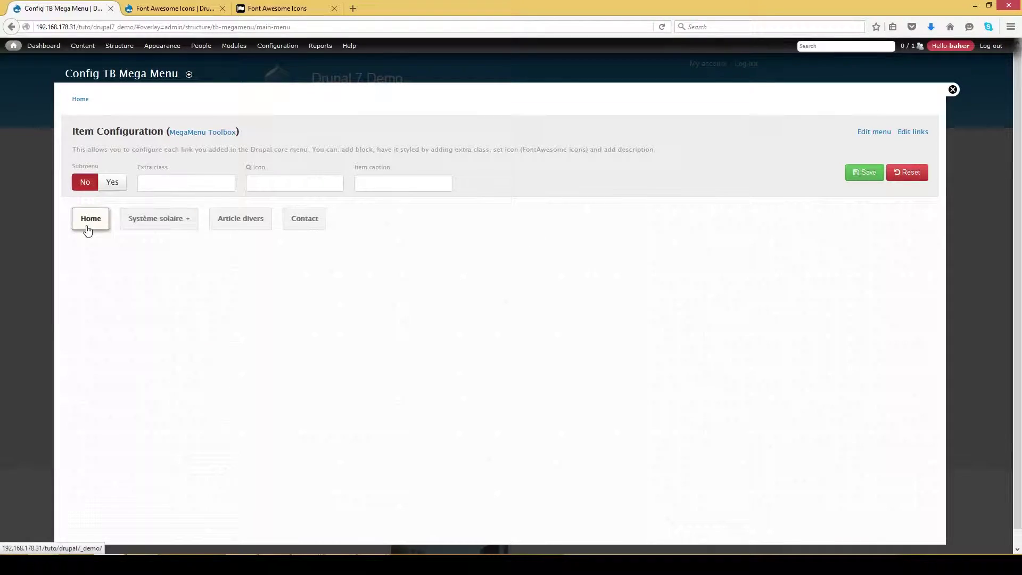
pyautogui.click(261, 188)
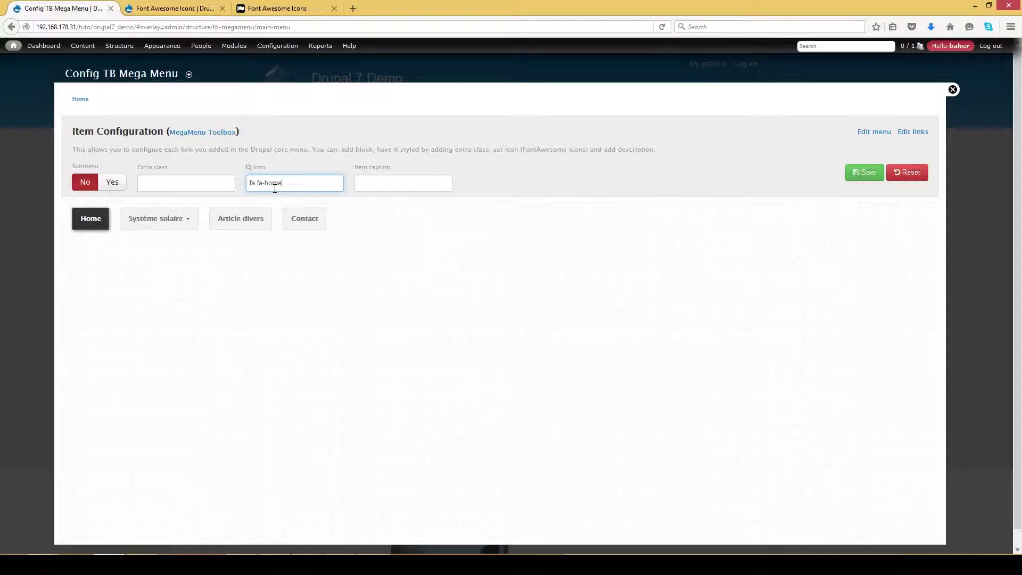
pyautogui.click(434, 288)
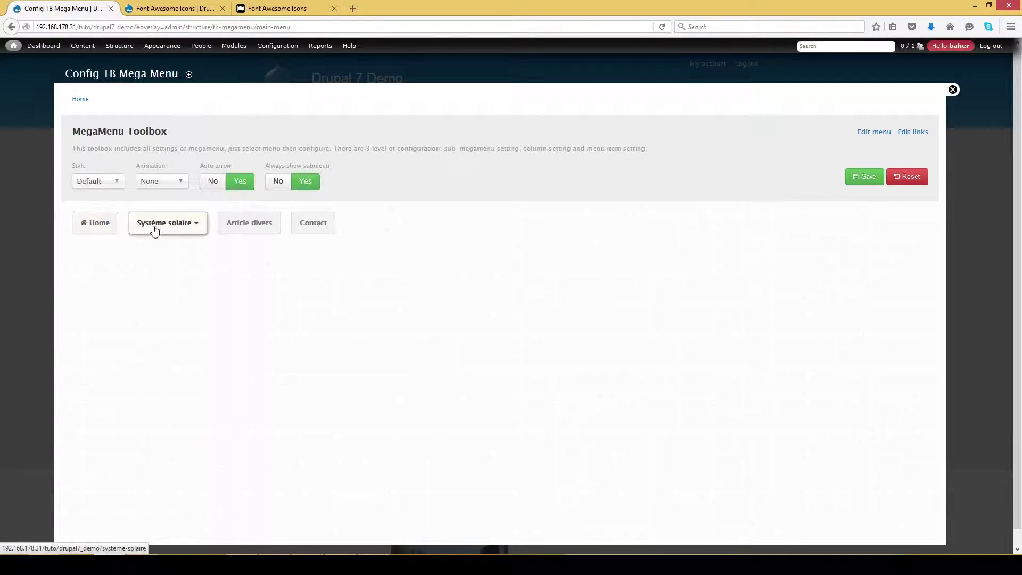
# Give the Système solaire menu item the Font Awesome icon "fa fa-globe".
pyautogui.click(186, 231)
pyautogui.tripleClick(289, 183)
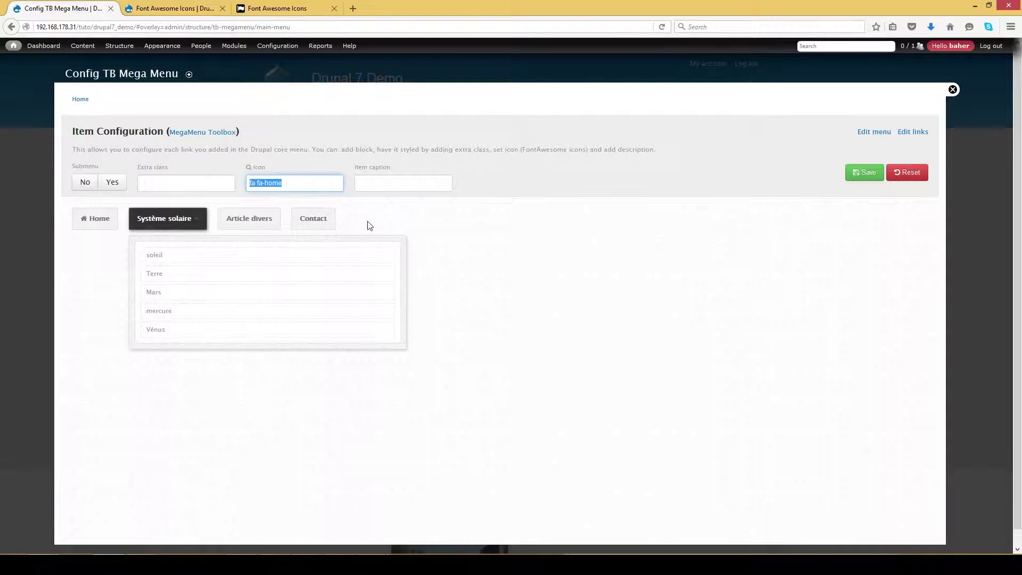
pyautogui.write('fa')
pyautogui.click(574, 333)
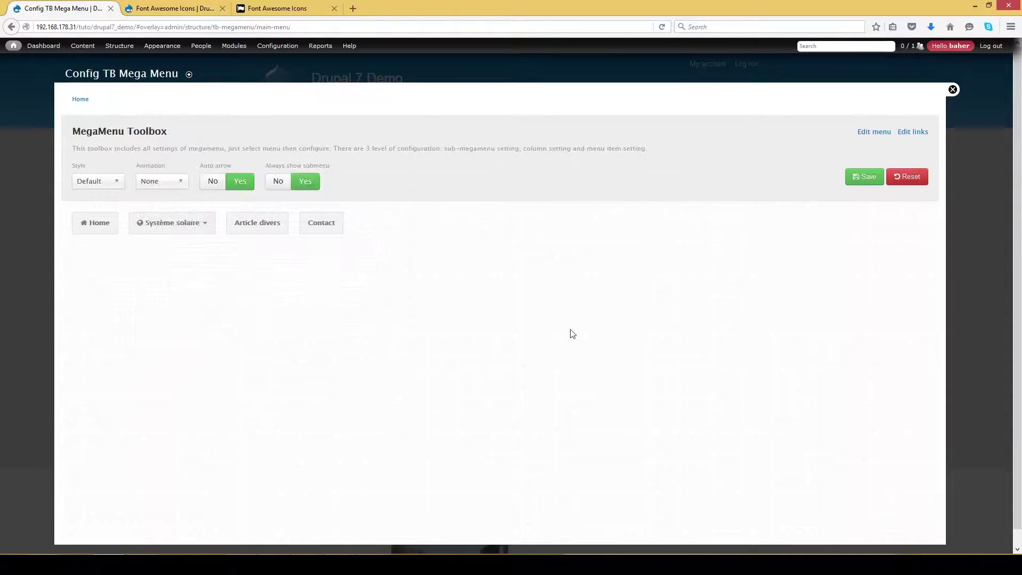
# Give the Article divers menu item the Font Awesome icon "fa fa-book".
pyautogui.click(246, 229)
pyautogui.tripleClick(292, 183)
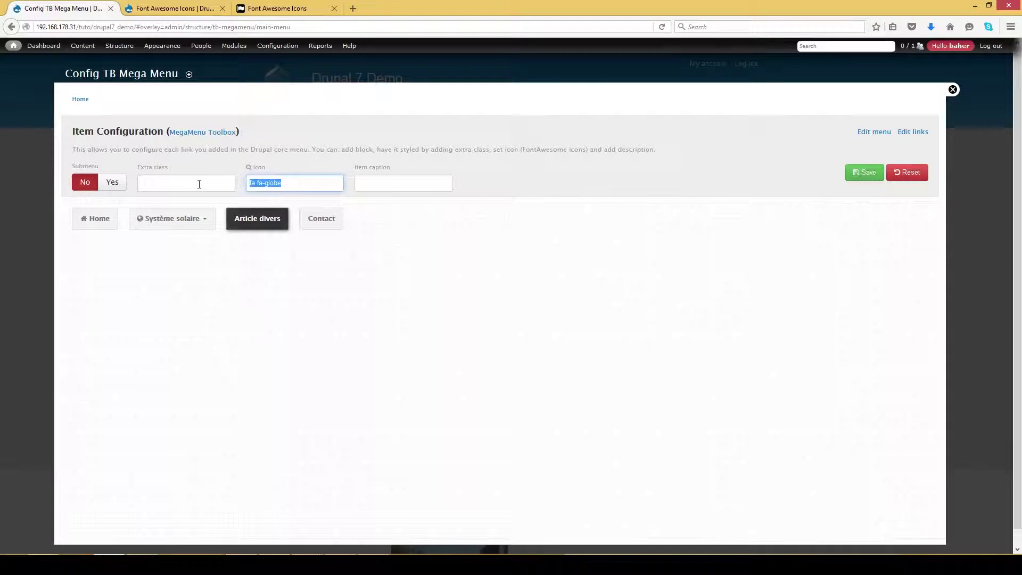
pyautogui.write('fa')
pyautogui.click(421, 363)
# Give the Contact menu item the Font Awesome icon "fa fa-envelope".
pyautogui.click(327, 230)
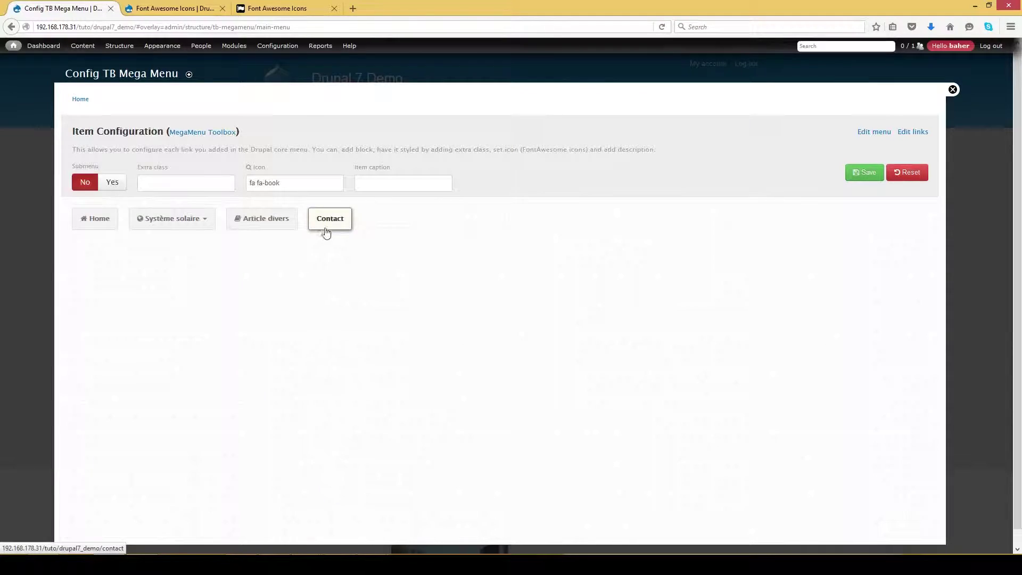
pyautogui.write('fa')
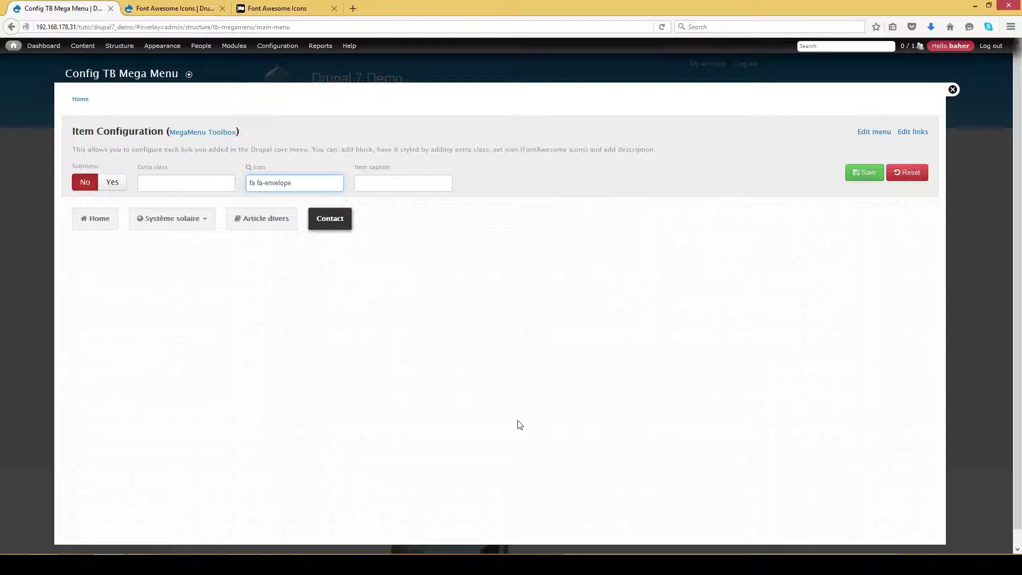
pyautogui.click(470, 363)
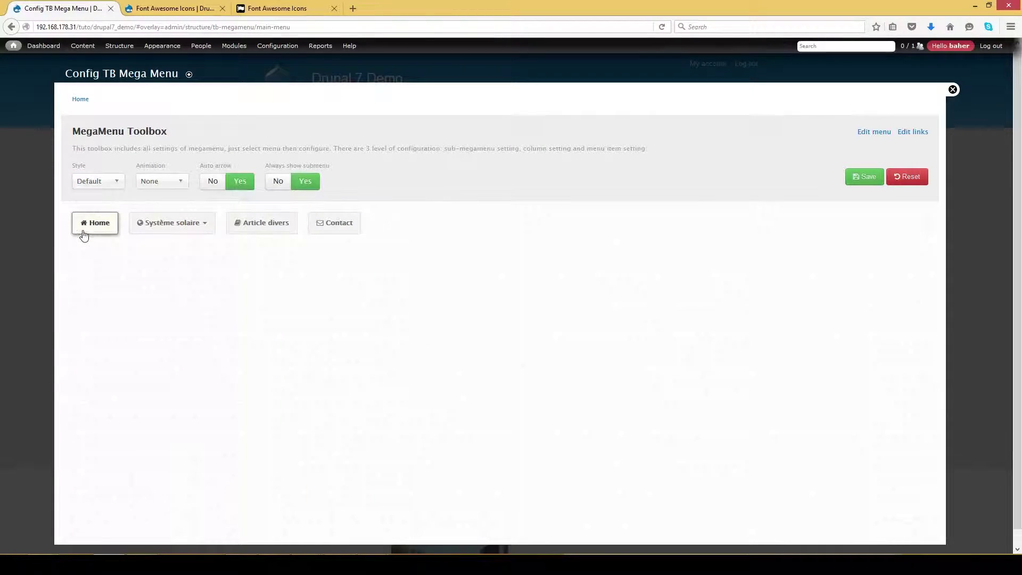
# Save the mega menu configuration and close it to check the menu on the home page.
pyautogui.click(855, 181)
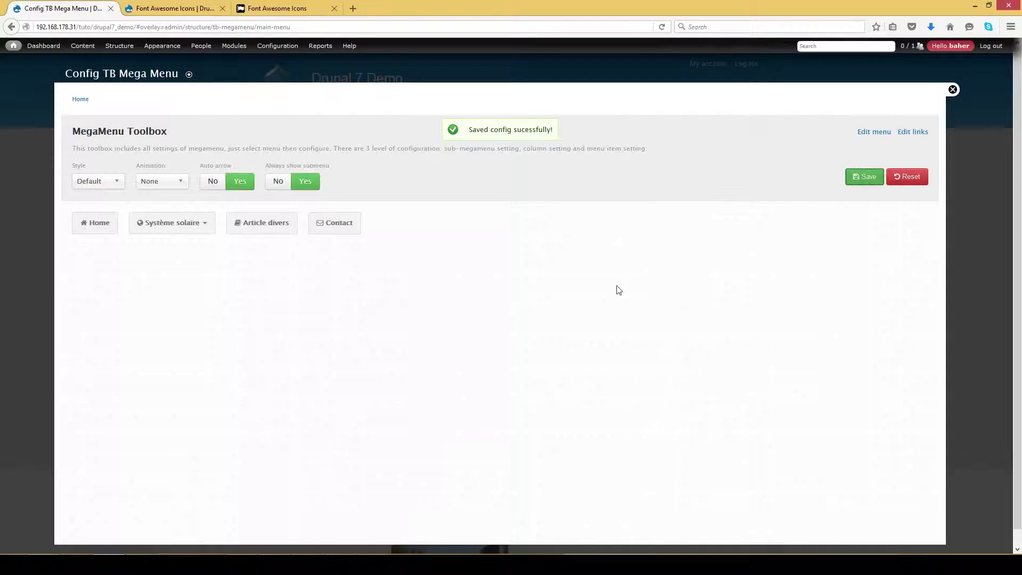
pyautogui.click(952, 89)
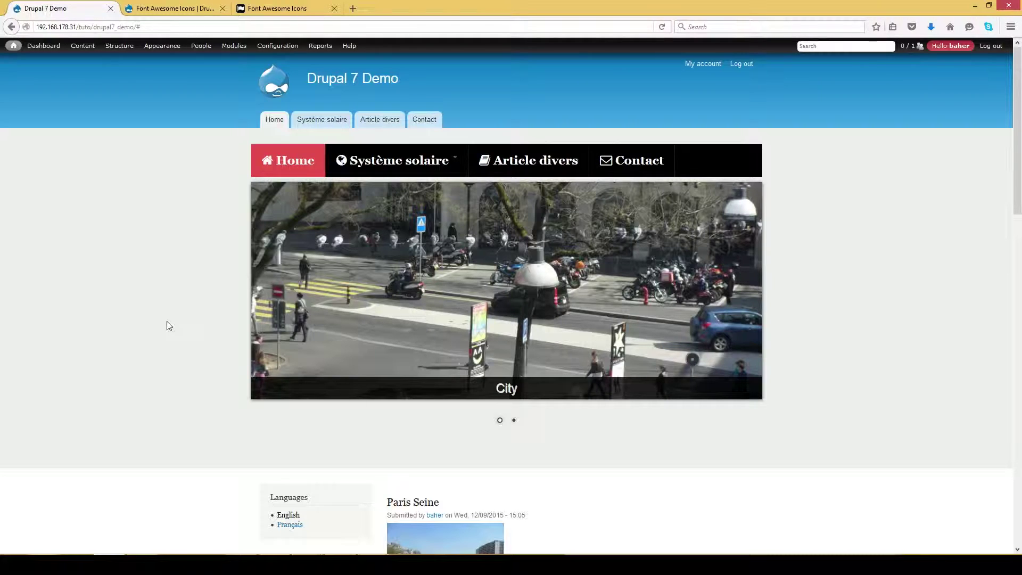
pyautogui.moveTo(378, 163)
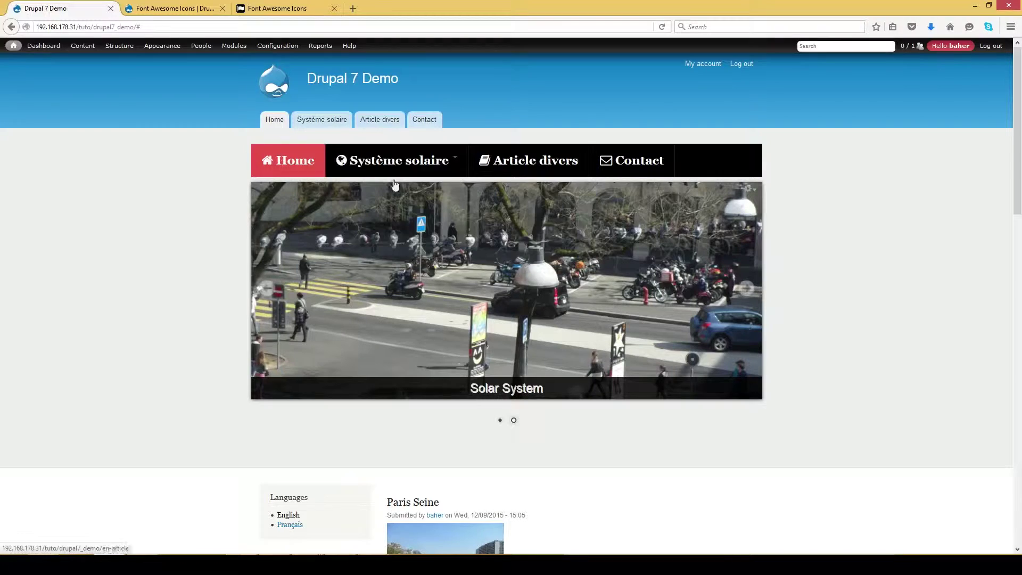
# View the mega menu configuration through the menu block's contextual link, close it and examine the Système solaire submenu on the home page.
pyautogui.click(748, 189)
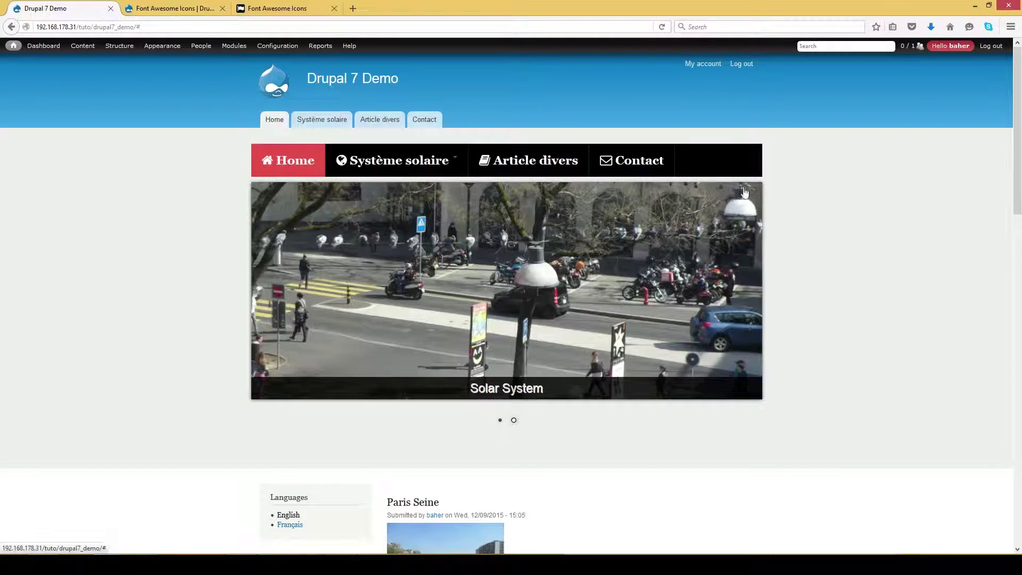
pyautogui.click(753, 152)
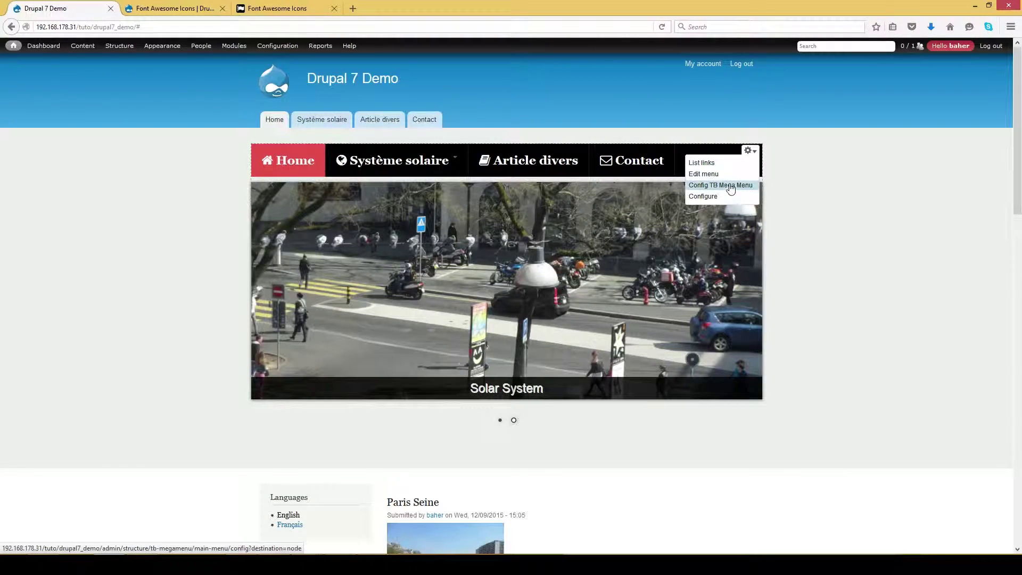
pyautogui.click(727, 188)
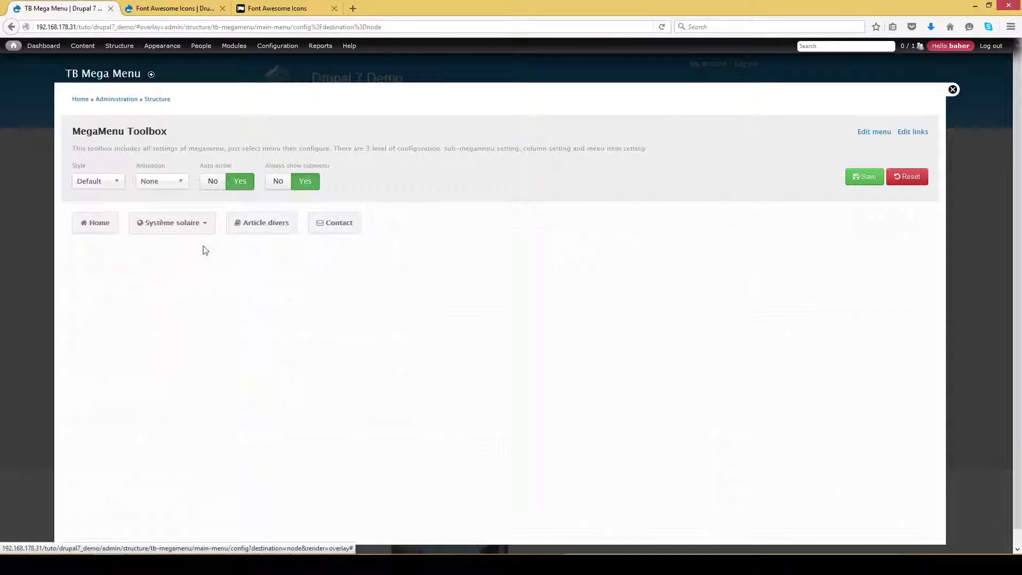
pyautogui.click(953, 89)
pyautogui.moveTo(399, 159)
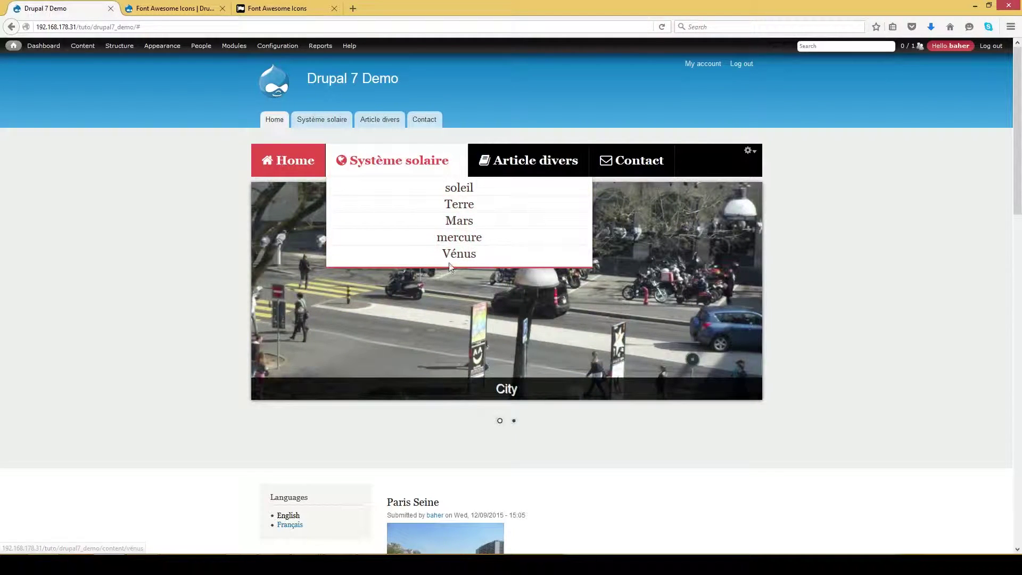
# Reopen the mega menu configuration from the home page menu block and select the Système solaire submenu for configuration.
pyautogui.click(749, 153)
pyautogui.click(713, 185)
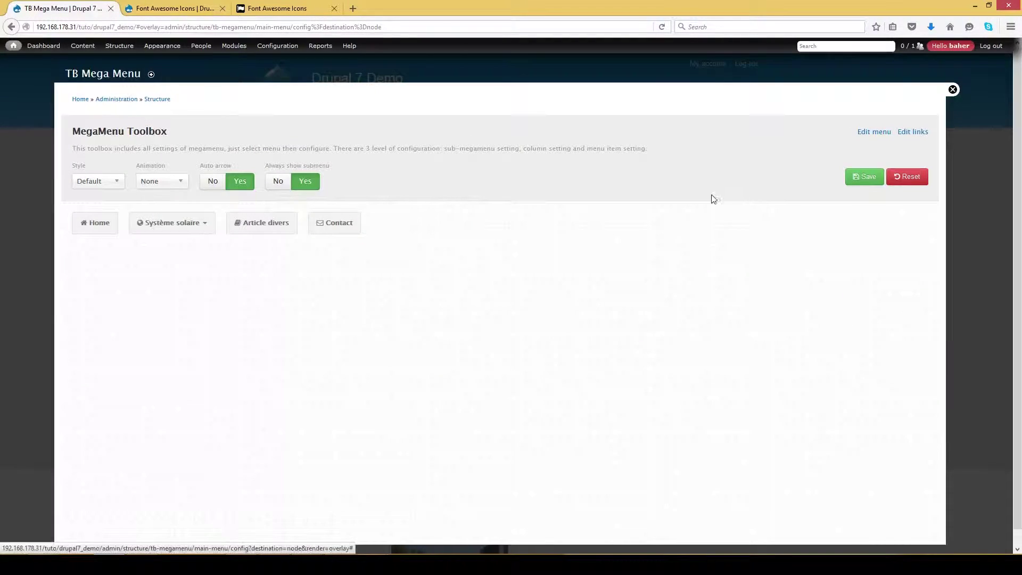
pyautogui.click(167, 223)
pyautogui.click(166, 243)
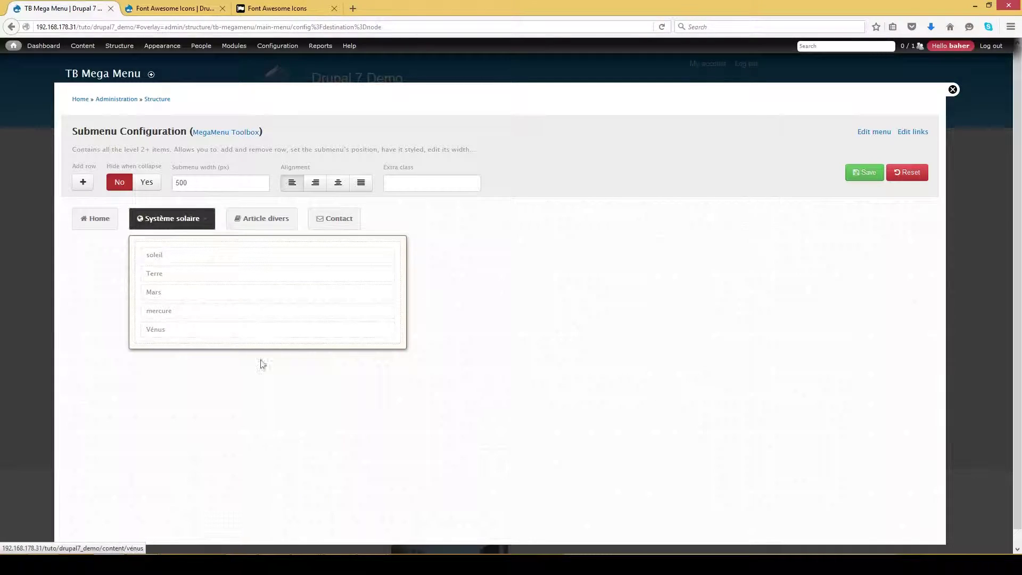
pyautogui.click(278, 434)
pyautogui.click(187, 230)
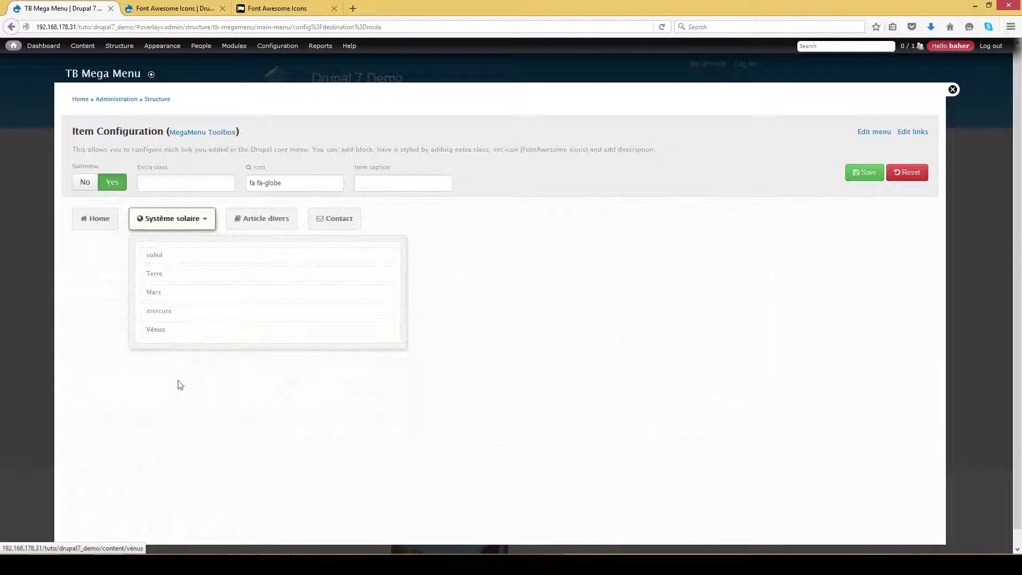
pyautogui.click(171, 244)
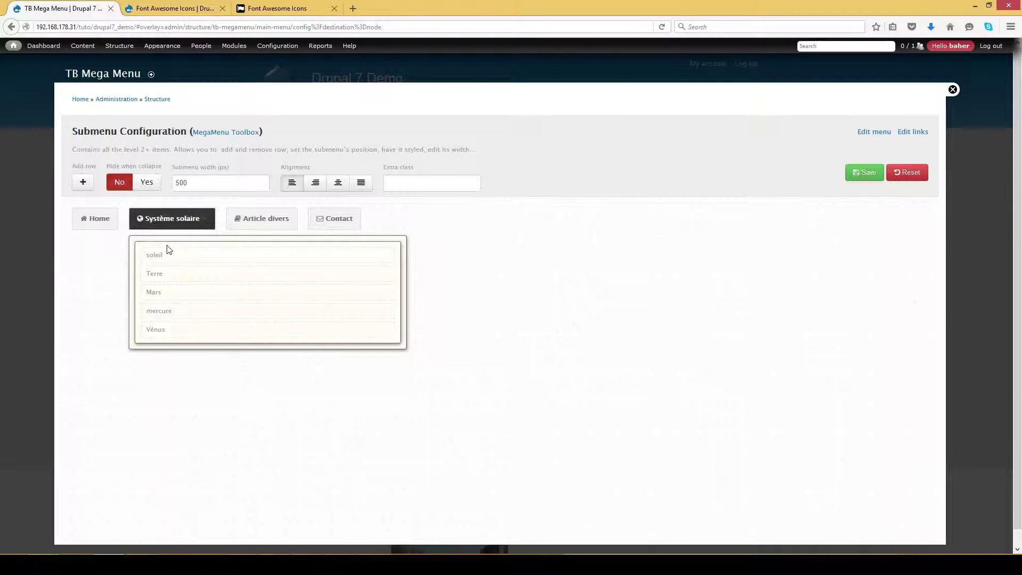
# Try adding a row below the links in the Système solaire submenu and remove it again.
pyautogui.click(83, 184)
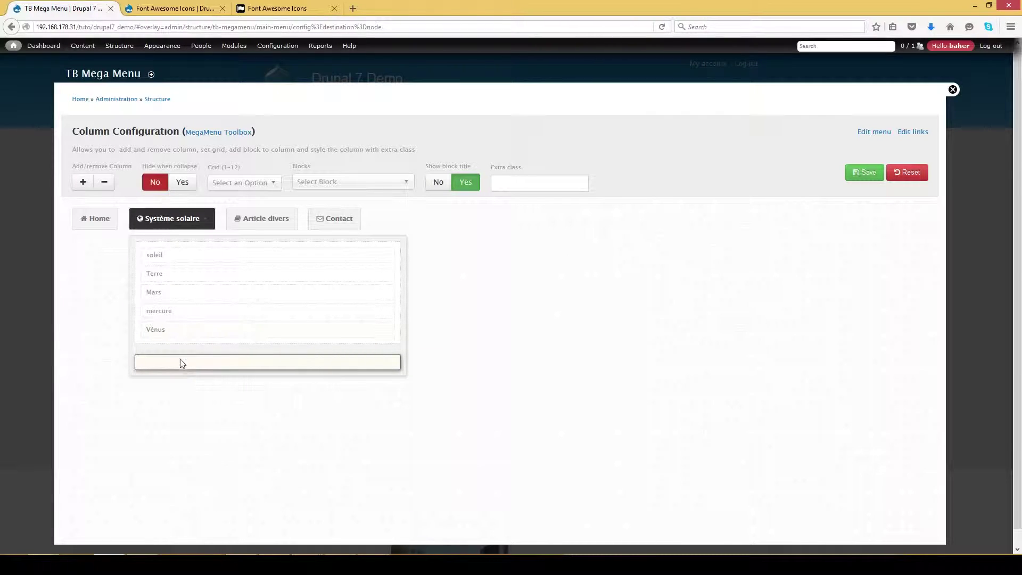
pyautogui.click(104, 182)
pyautogui.click(158, 243)
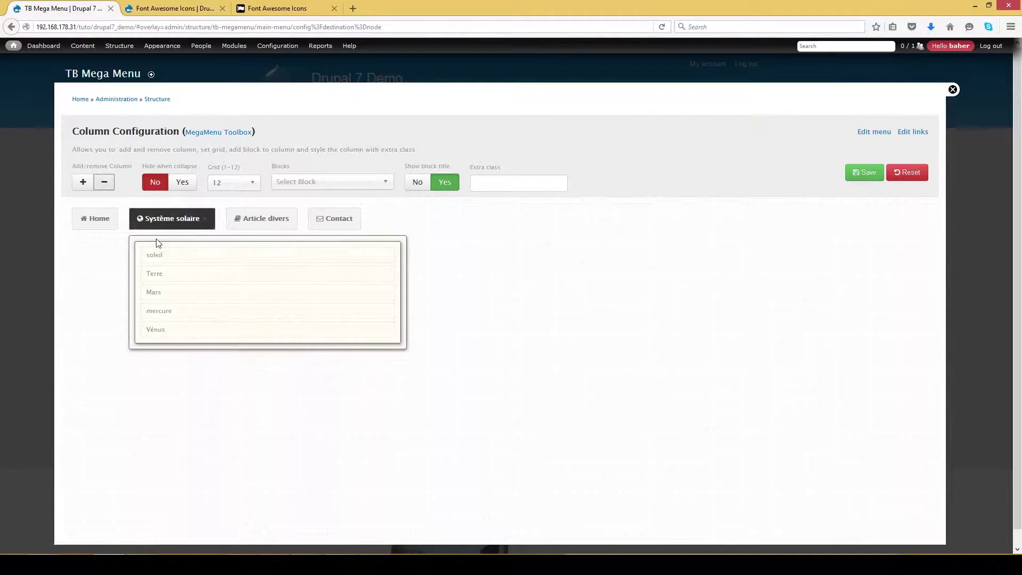
pyautogui.click(83, 182)
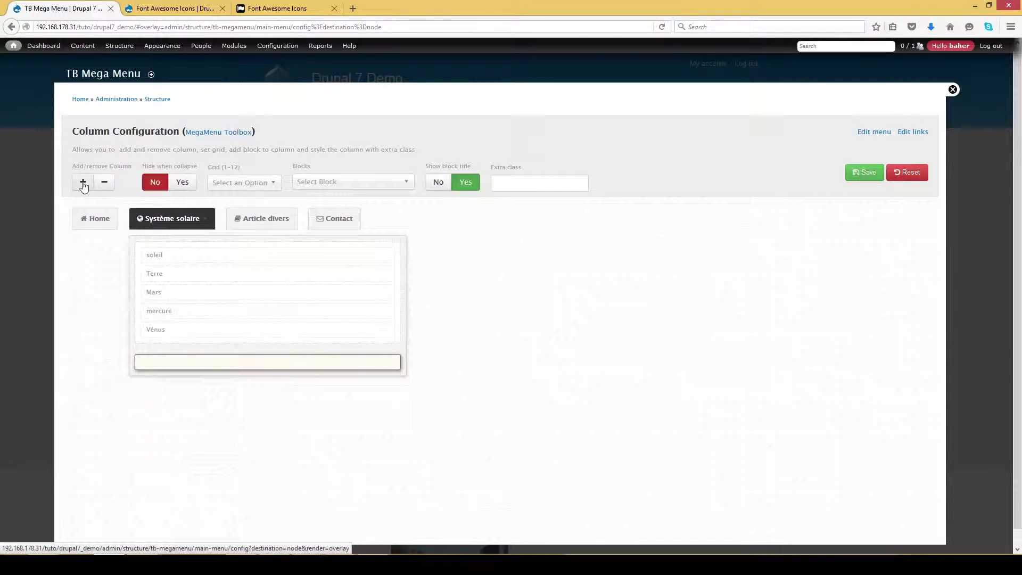
pyautogui.click(104, 182)
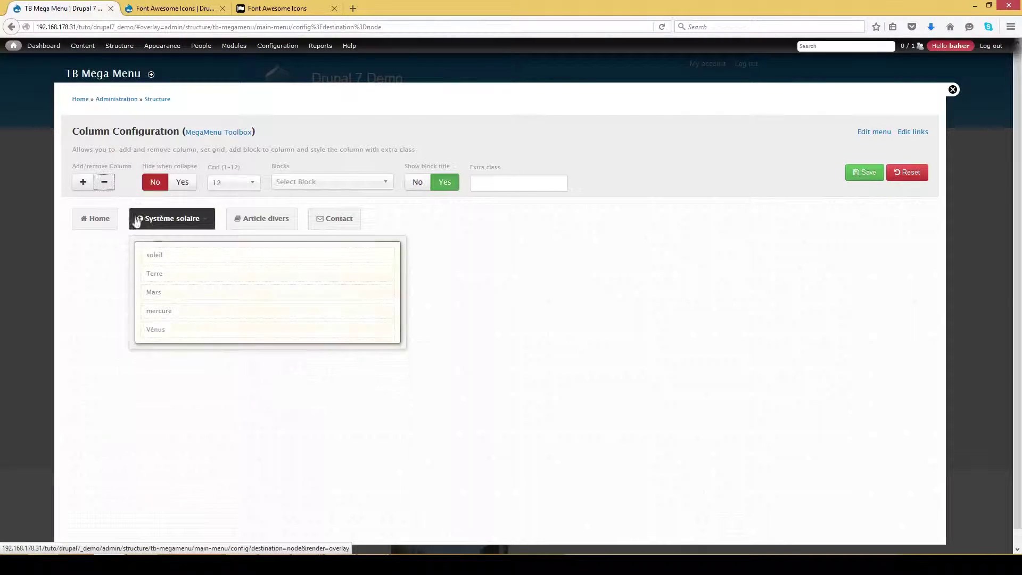
pyautogui.click(154, 239)
pyautogui.click(154, 242)
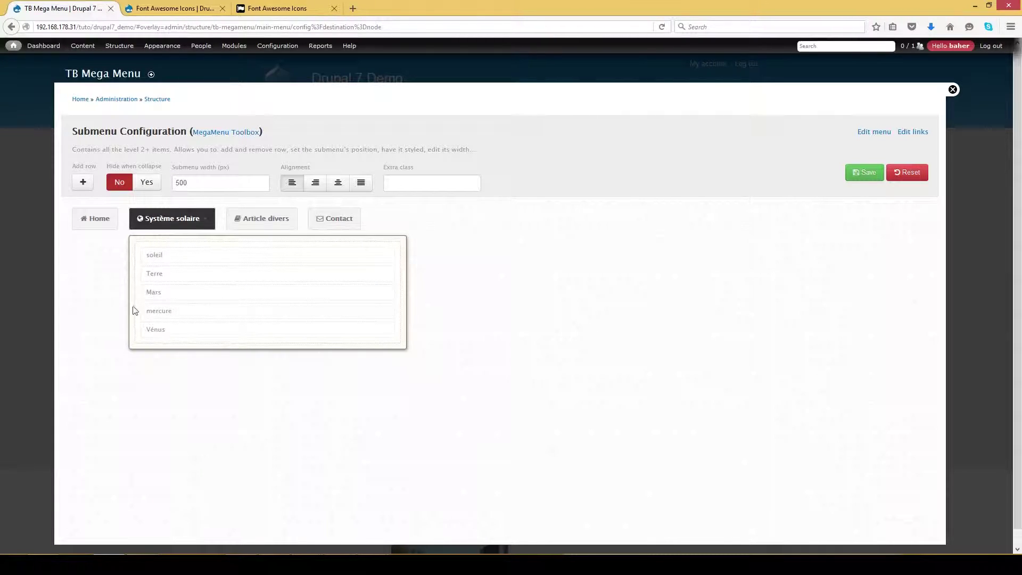
# Add a second column beside the links in the Système solaire submenu and place the View: Solar video block in it.
pyautogui.click(396, 248)
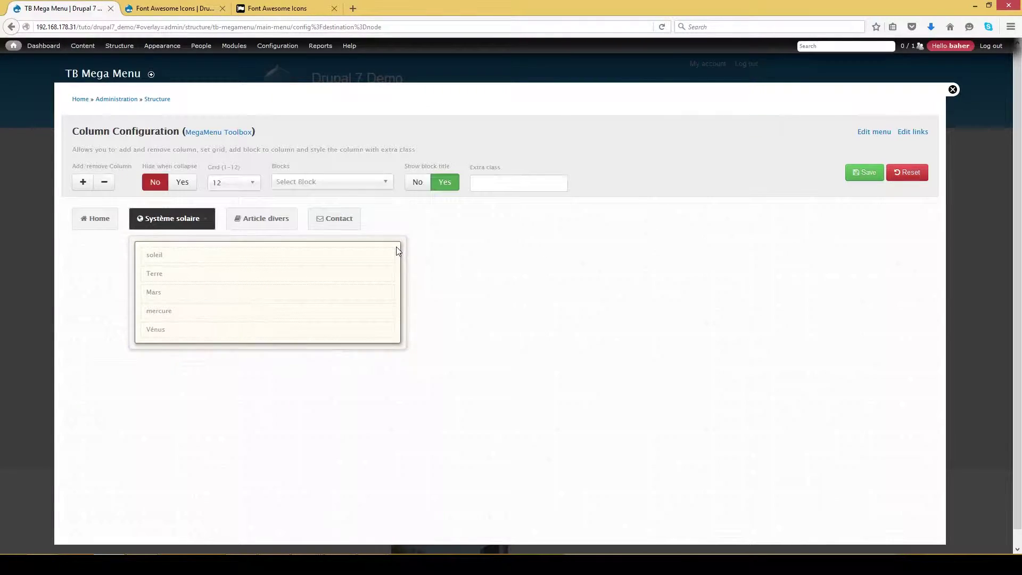
pyautogui.click(83, 183)
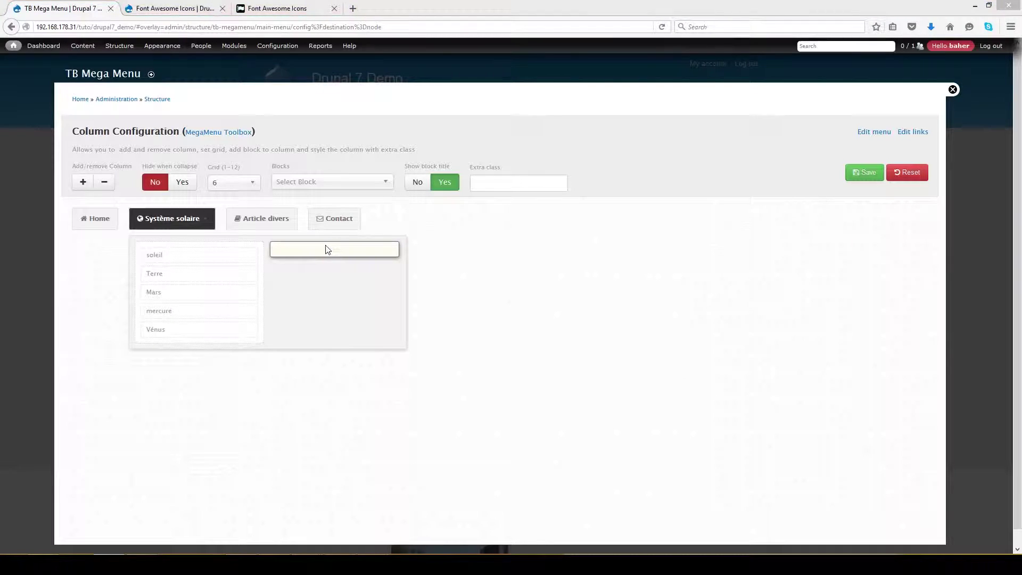
pyautogui.click(369, 185)
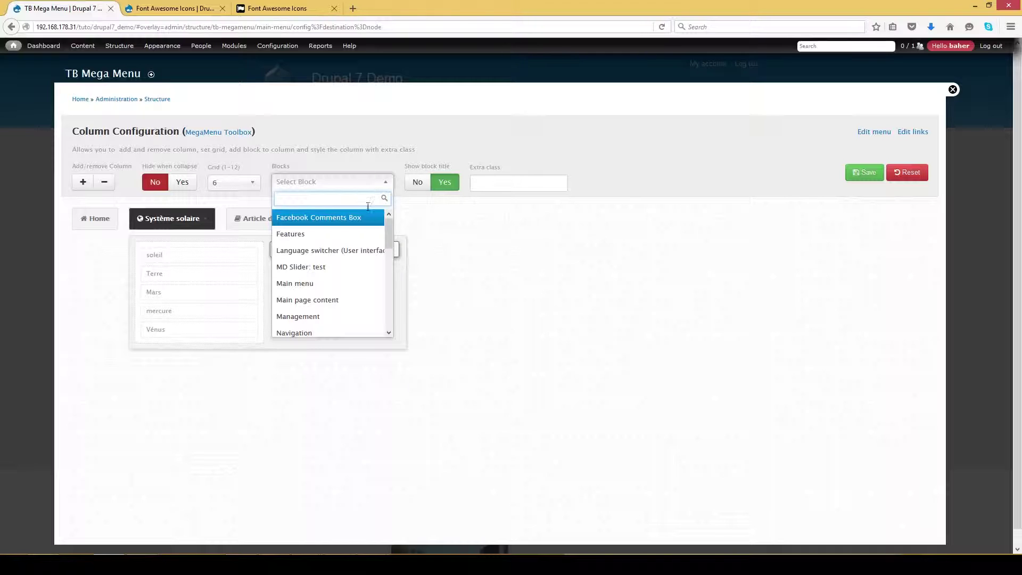
pyautogui.moveTo(387, 233); pyautogui.dragTo(385, 318)
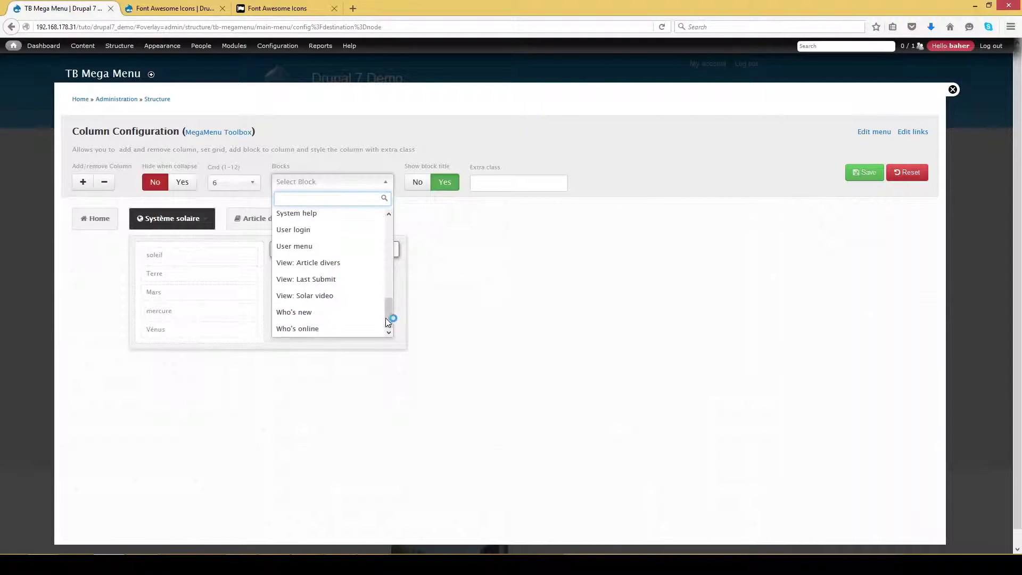
pyautogui.click(320, 295)
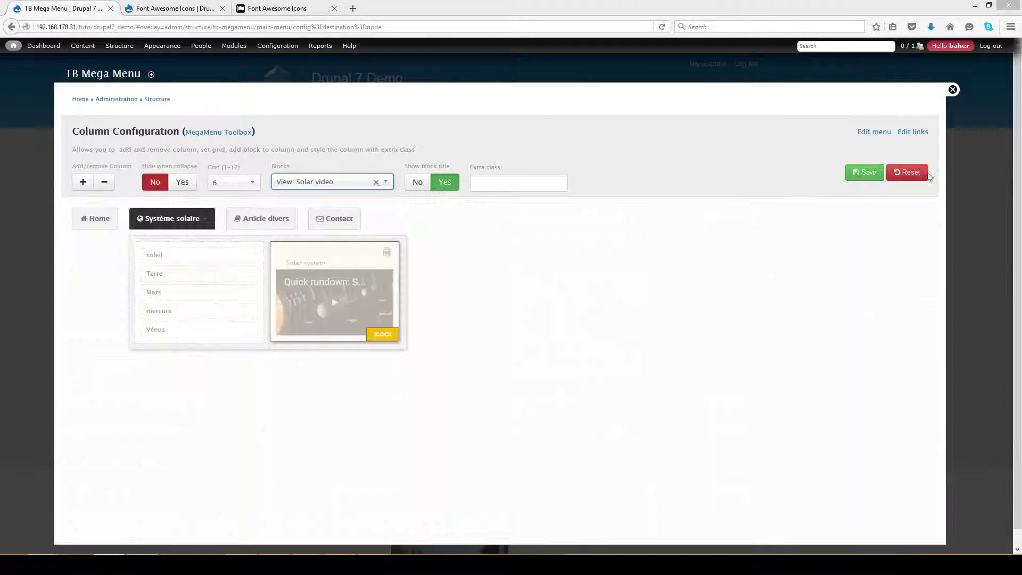
# Save and close the mega menu configuration, and test the video's playback in the Système solaire submenu on the home page.
pyautogui.click(861, 175)
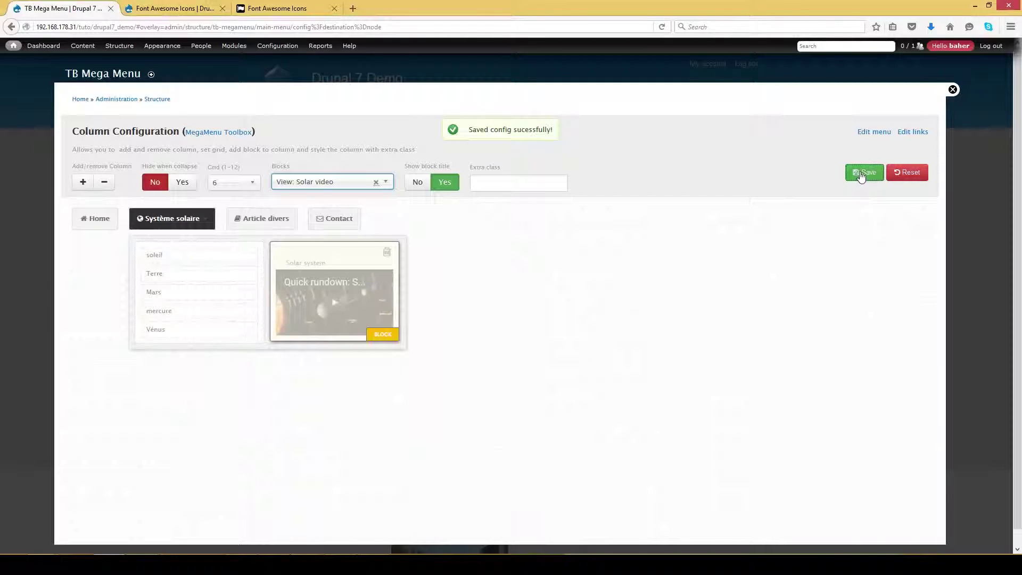
pyautogui.click(952, 90)
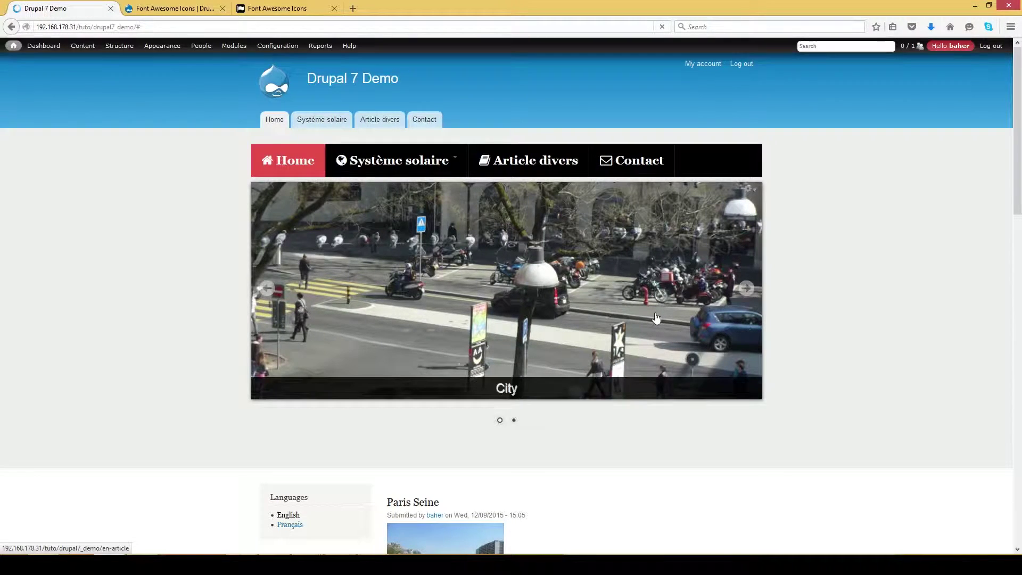
pyautogui.moveTo(410, 160)
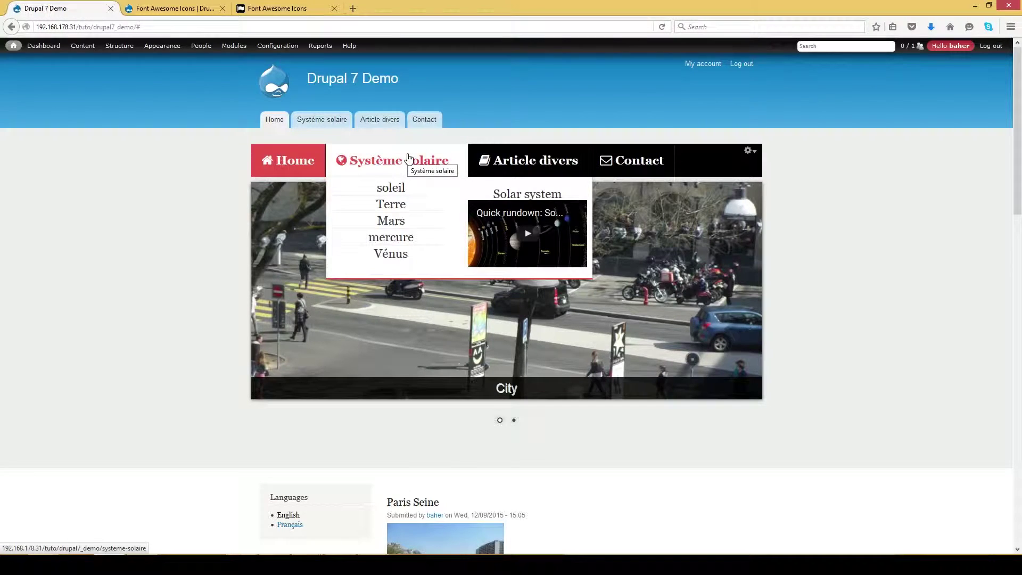
pyautogui.click(527, 234)
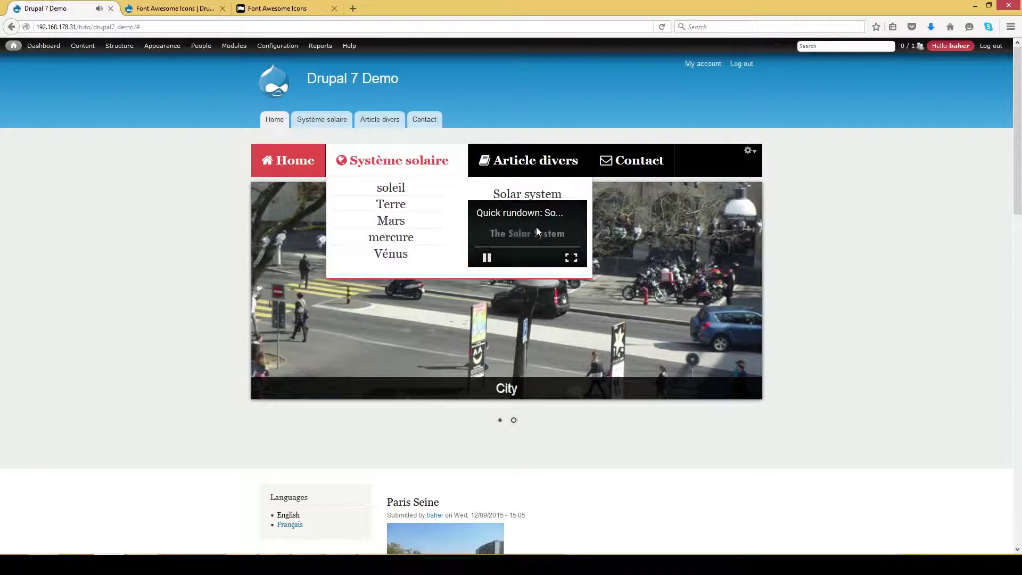
pyautogui.click(486, 258)
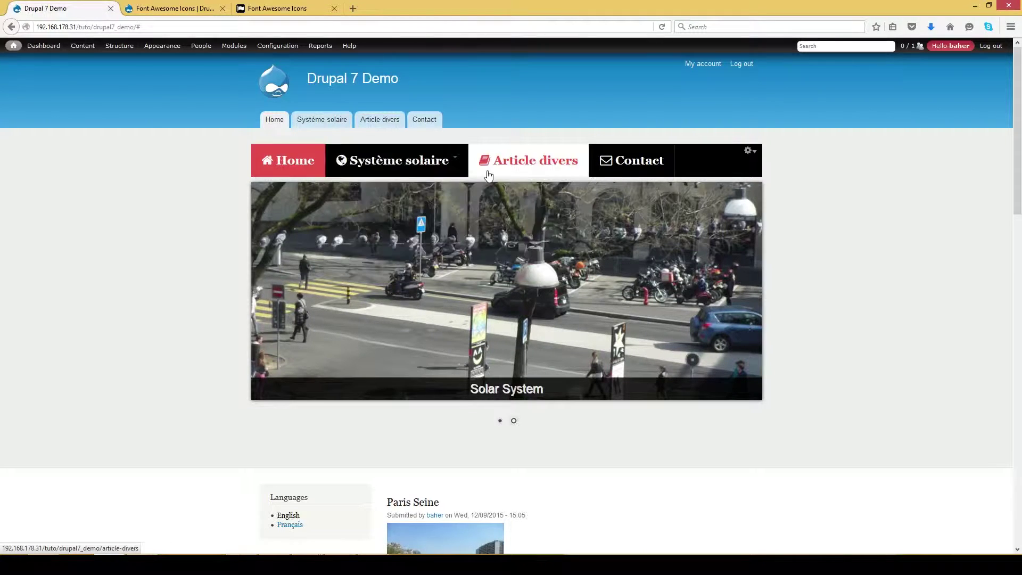
# Reopen the mega menu configuration, enable a submenu for Article divers and select its empty column.
pyautogui.click(749, 151)
pyautogui.click(721, 185)
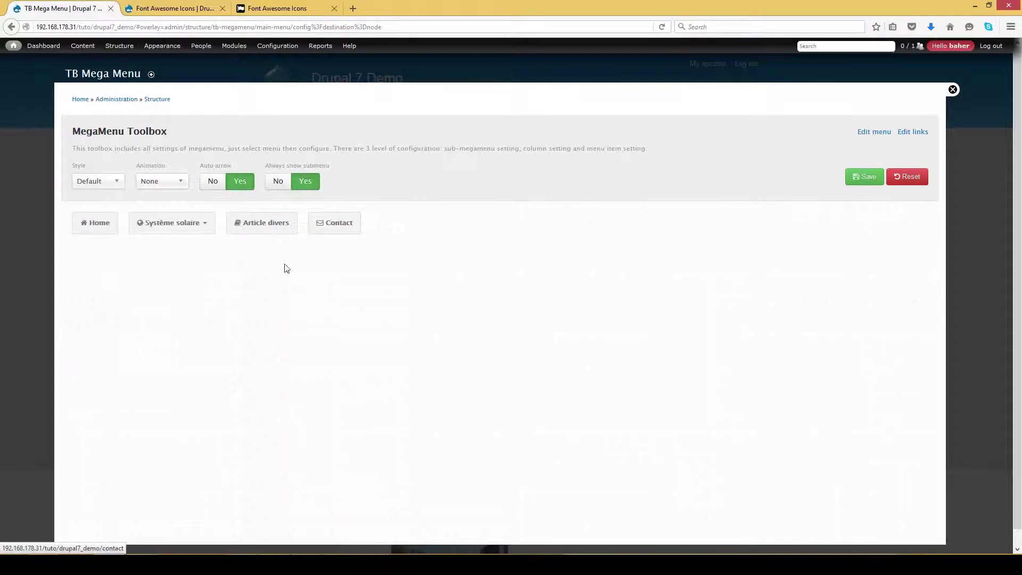
pyautogui.click(259, 226)
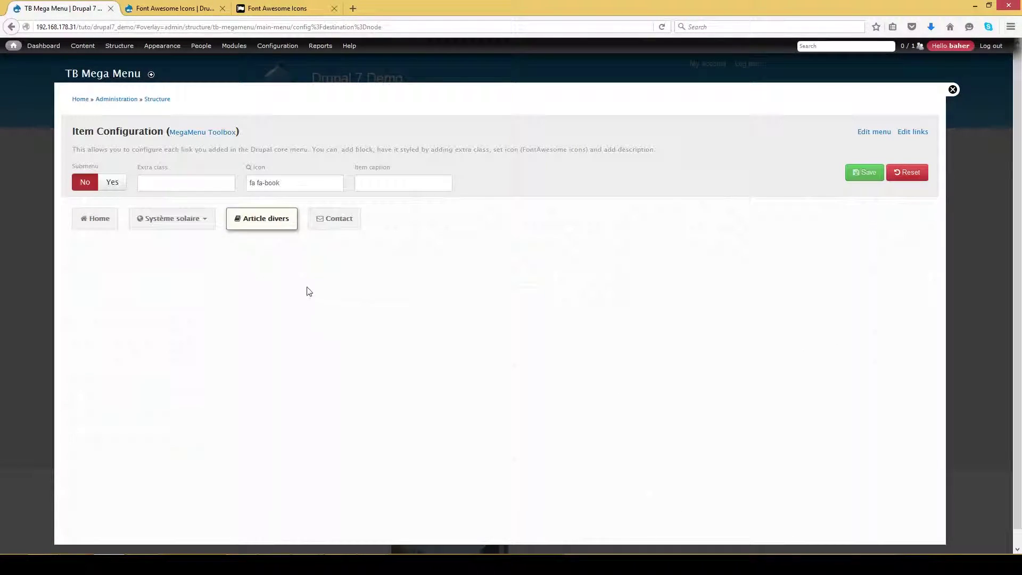
pyautogui.click(112, 182)
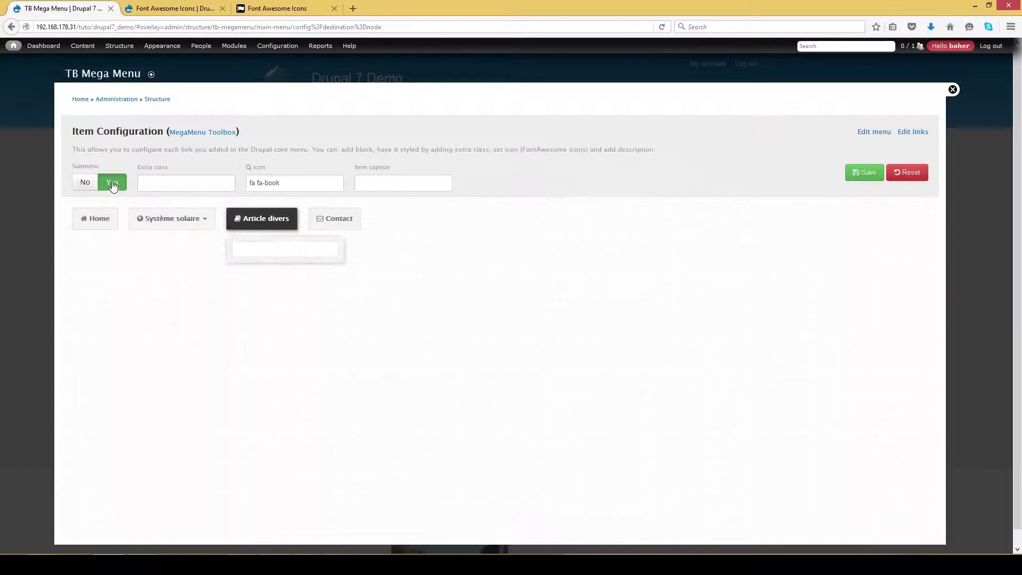
pyautogui.click(257, 251)
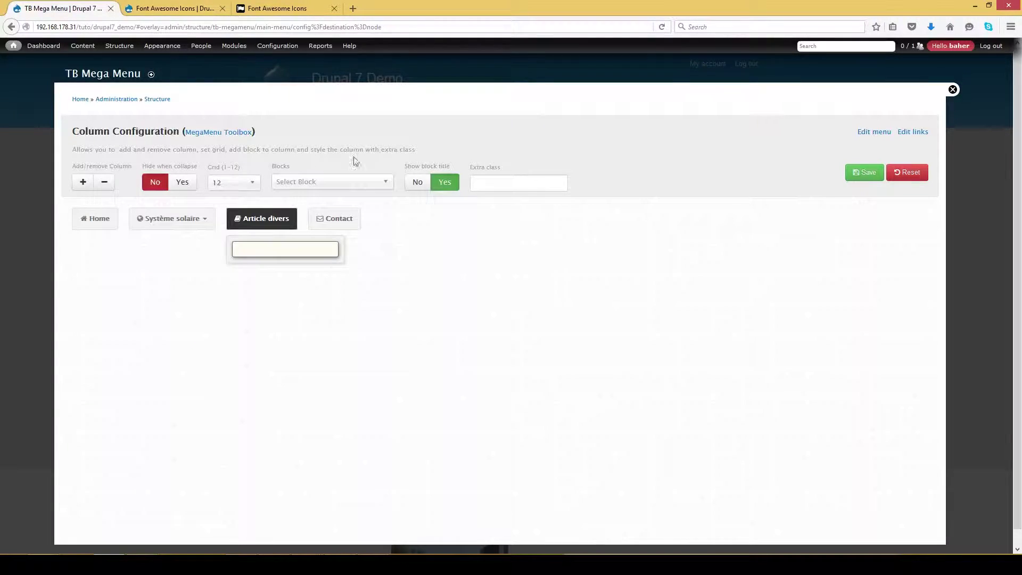
# Open the home page in a new browser tab and go to the Article divers page.
pyautogui.rightClick(14, 47)
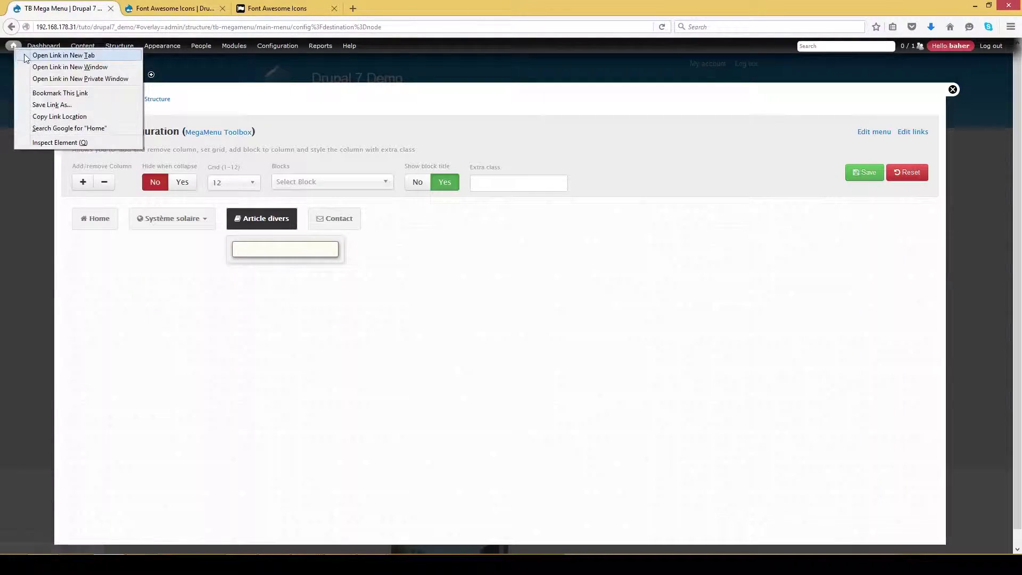
pyautogui.click(62, 55)
pyautogui.click(160, 7)
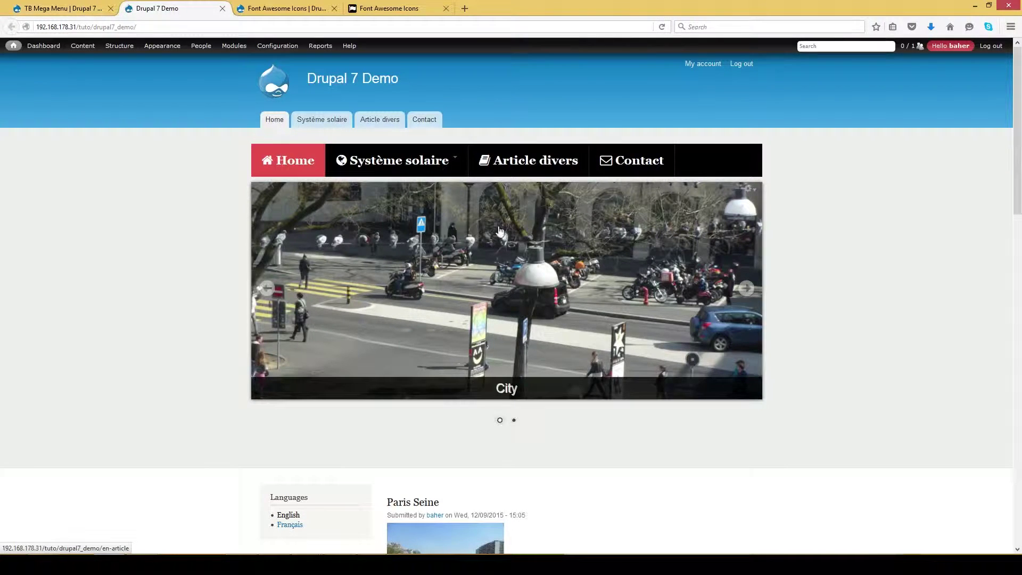
pyautogui.scroll(-2, 527, 170)
pyautogui.scroll(2, 530, 171)
pyautogui.click(529, 170)
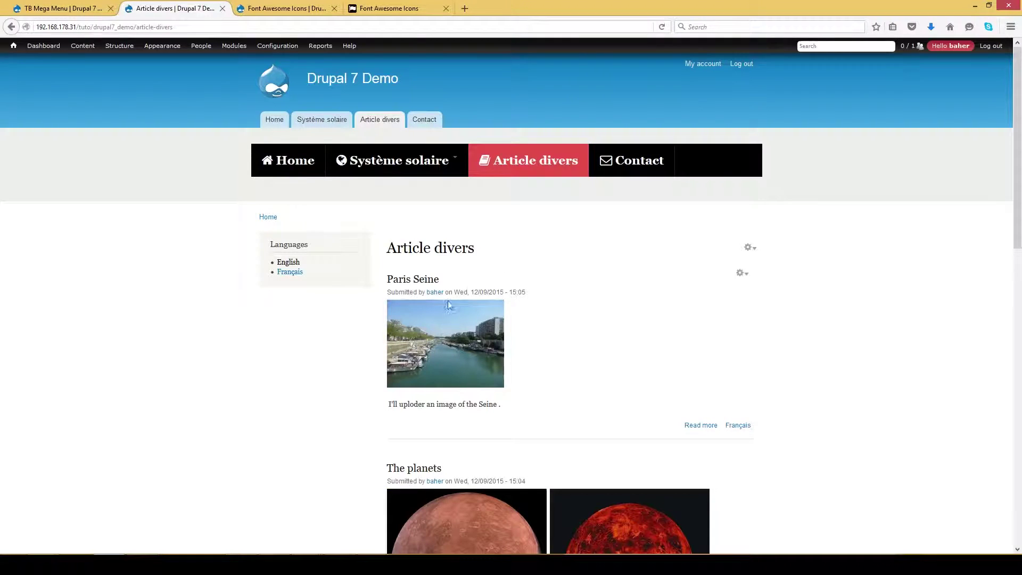
# Open the Article divers view for editing and examine the settings and preview of its Block display.
pyautogui.click(749, 248)
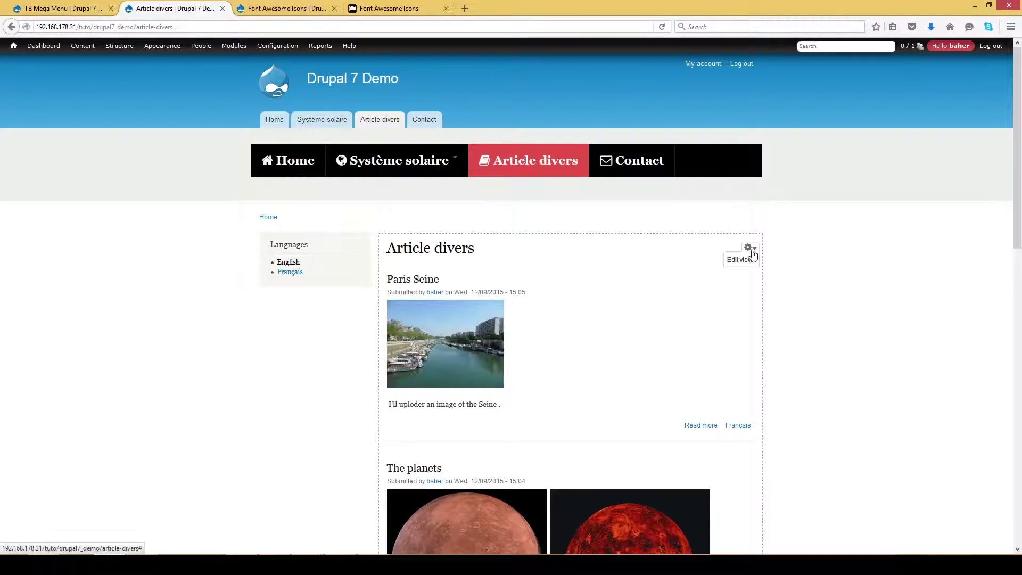
pyautogui.click(744, 261)
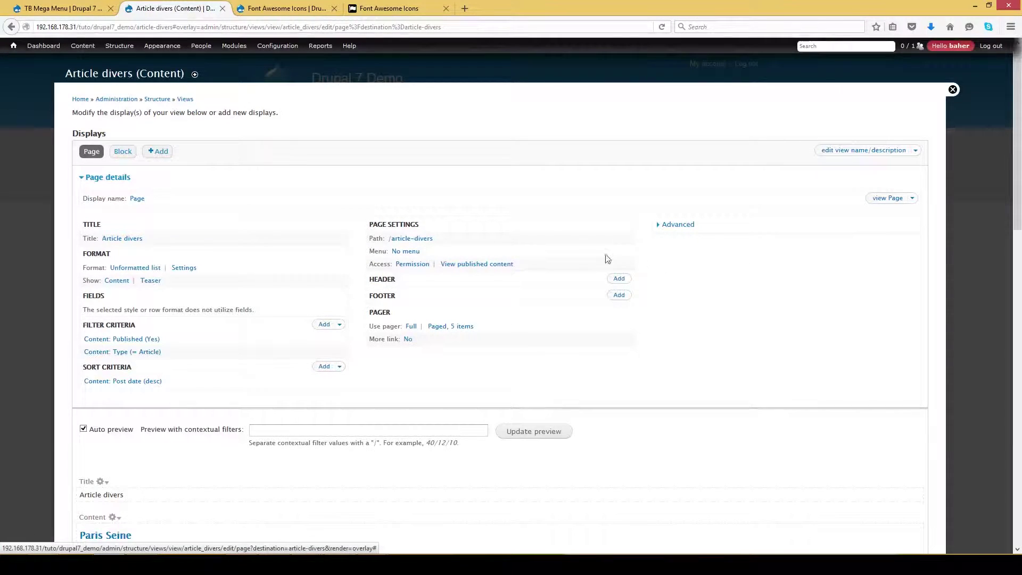
pyautogui.click(122, 159)
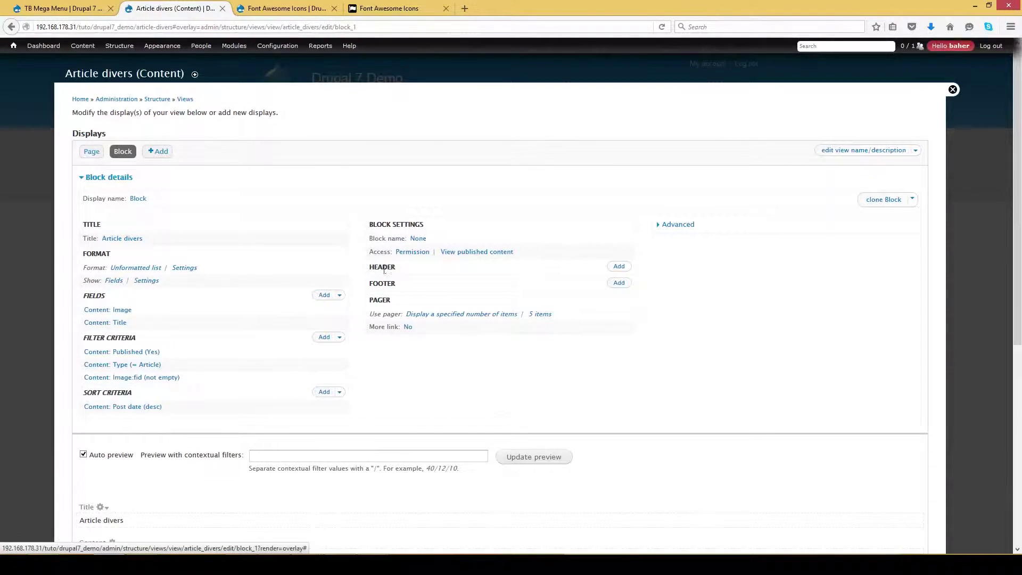
pyautogui.scroll(-4, 356, 278)
pyautogui.scroll(-3, 356, 278)
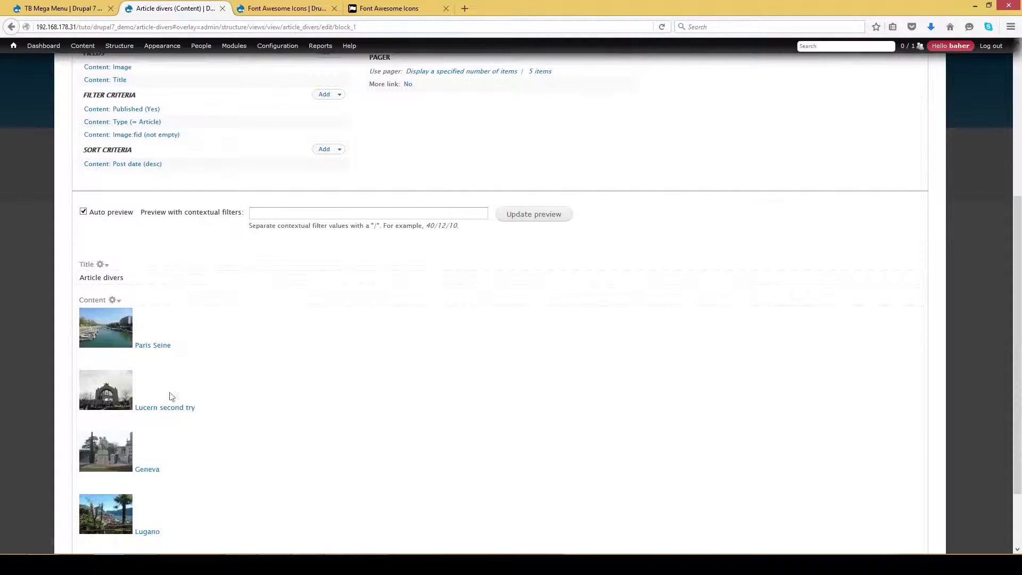
# Return to the mega menu configuration and place the View: Article divers block in the Article divers submenu column.
pyautogui.click(68, 9)
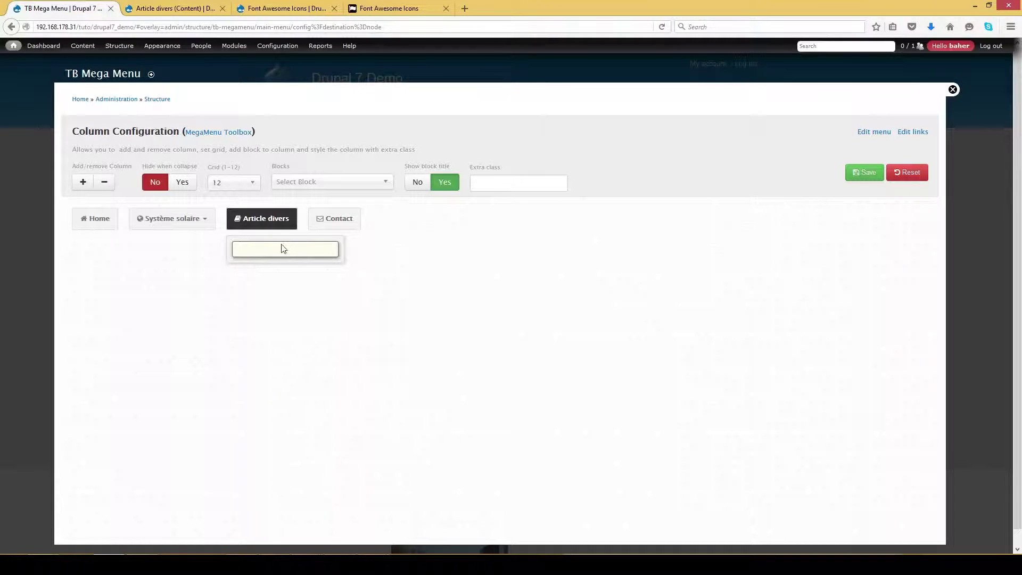
pyautogui.click(349, 184)
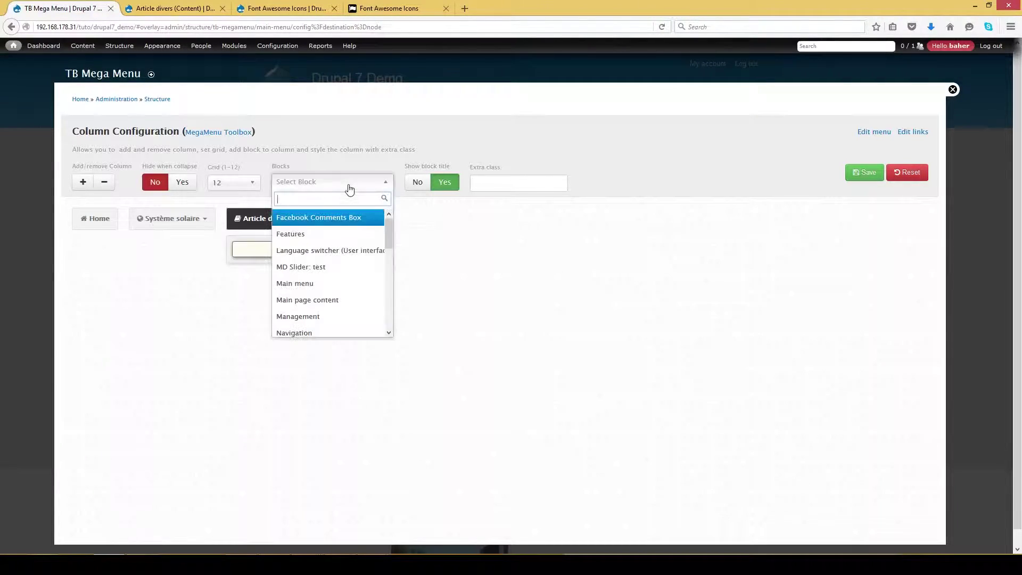
pyautogui.moveTo(390, 233); pyautogui.dragTo(388, 314)
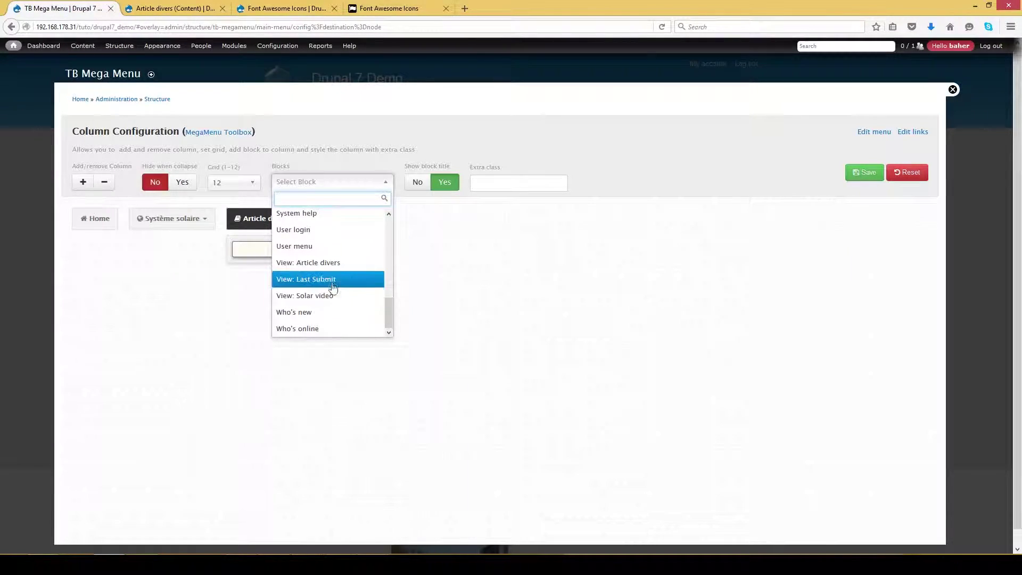
pyautogui.click(336, 264)
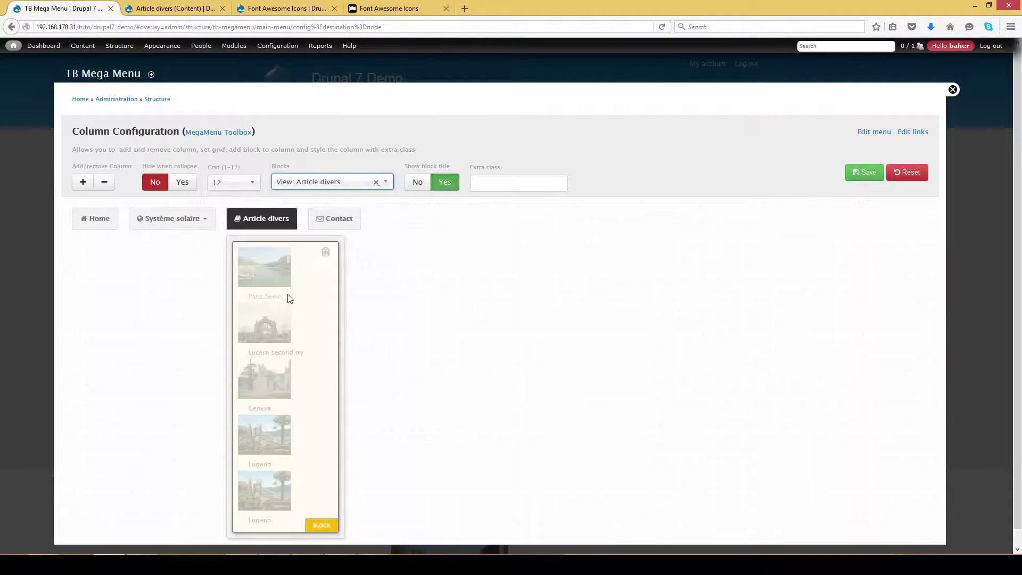
# Save and close the mega menu configuration, and check the Article divers and Système solaire submenus on the home page.
pyautogui.click(863, 172)
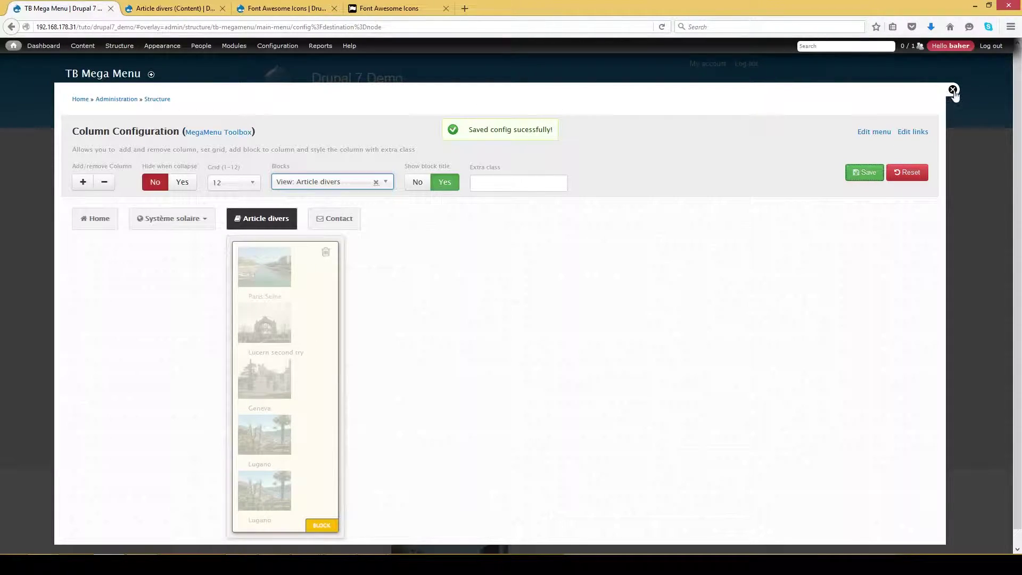
pyautogui.click(953, 89)
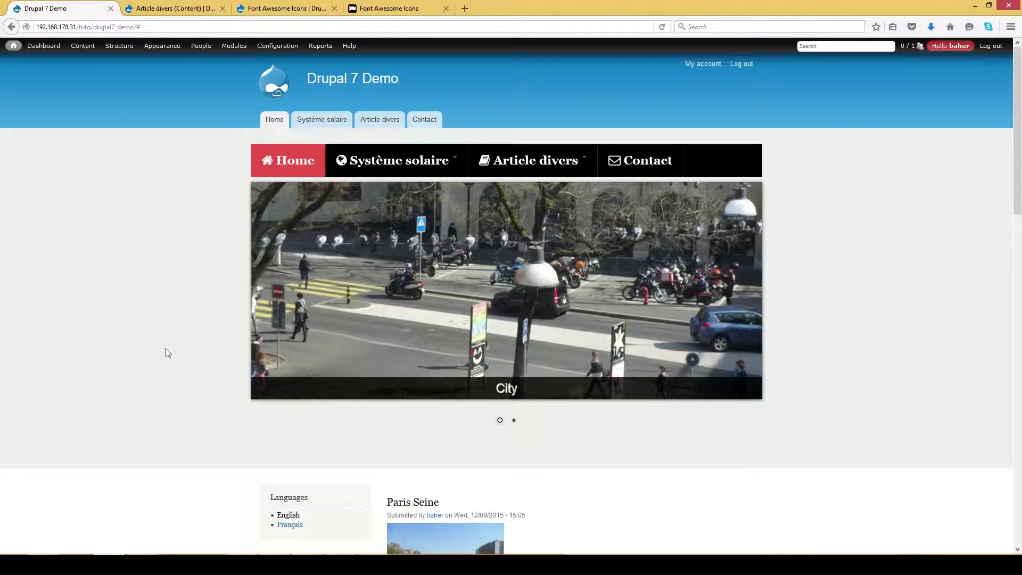
pyautogui.moveTo(541, 161)
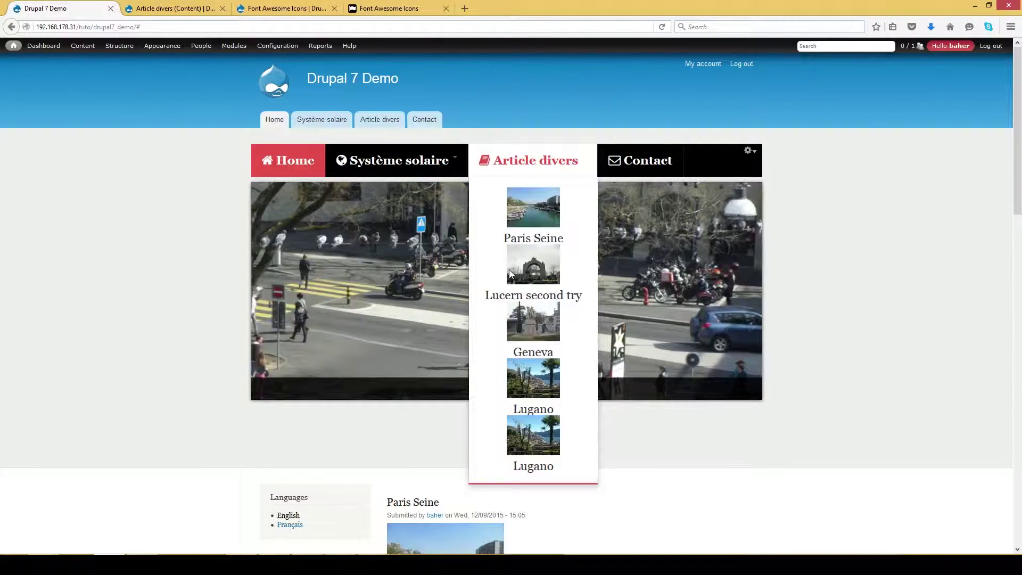
pyautogui.moveTo(429, 160)
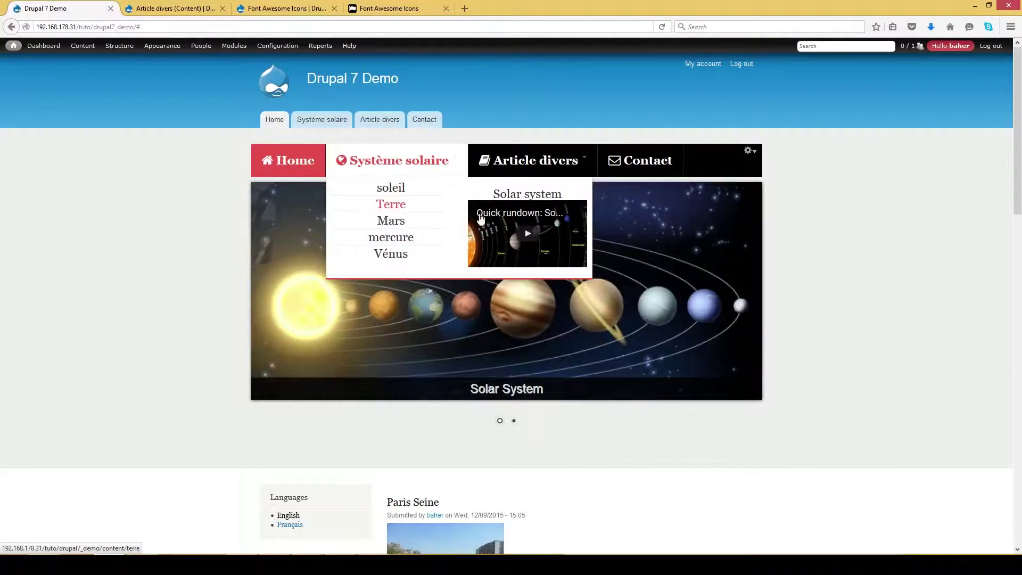
# Reopen the mega menu configuration and give the links column of the Système solaire submenu the extra class submenu-solar-system.
pyautogui.click(753, 152)
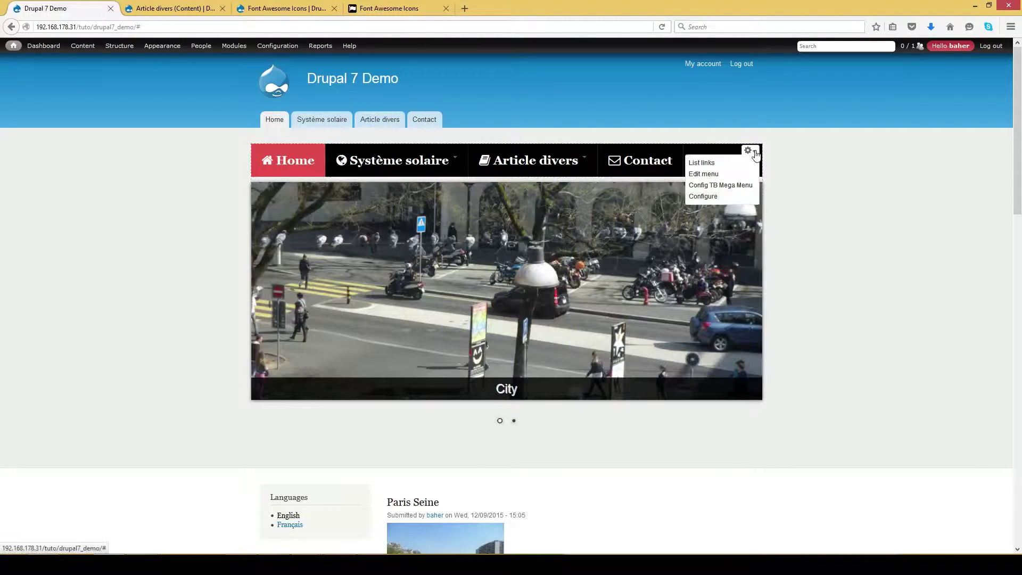
pyautogui.click(719, 185)
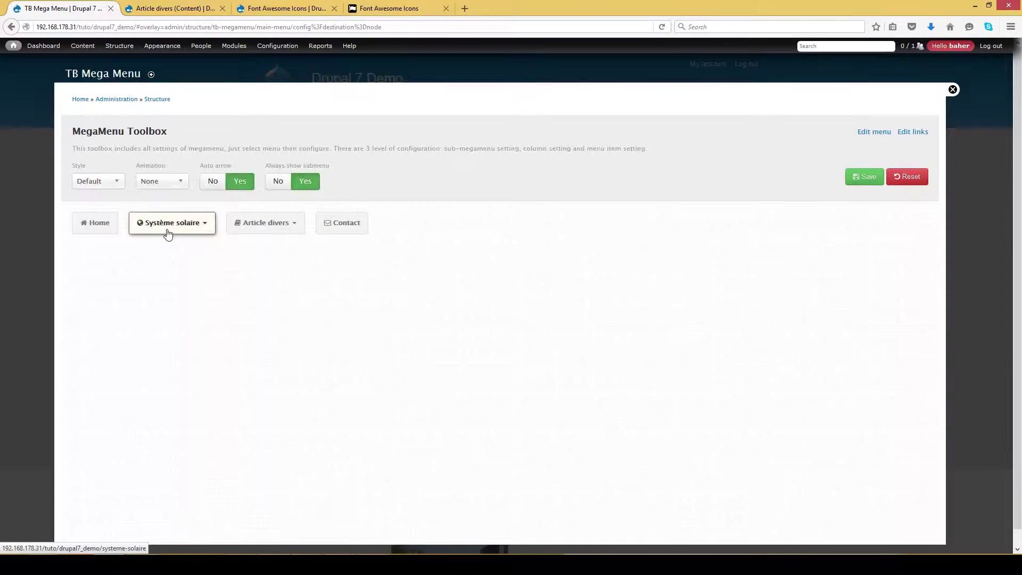
pyautogui.click(168, 232)
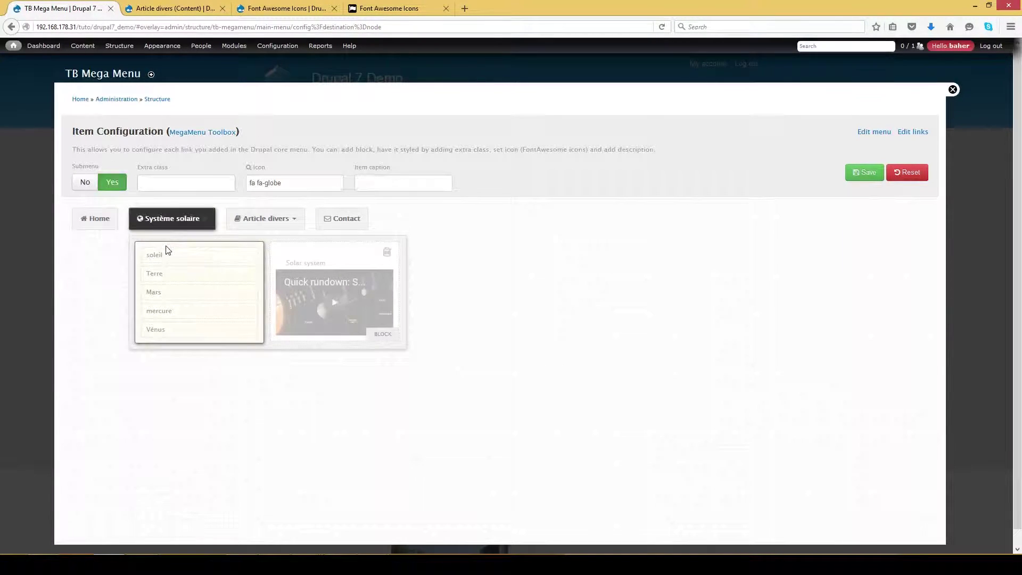
pyautogui.click(167, 250)
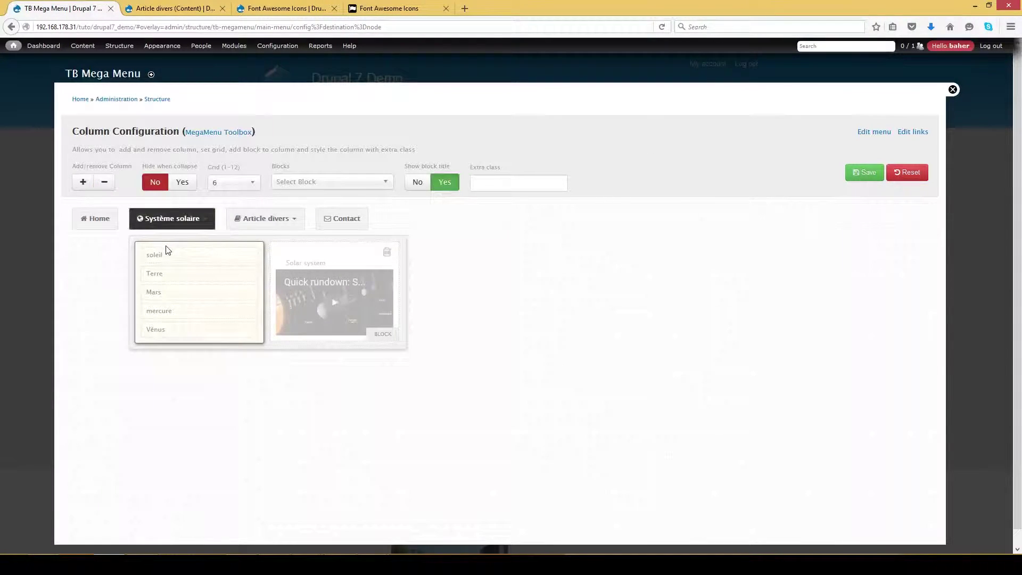
pyautogui.click(514, 185)
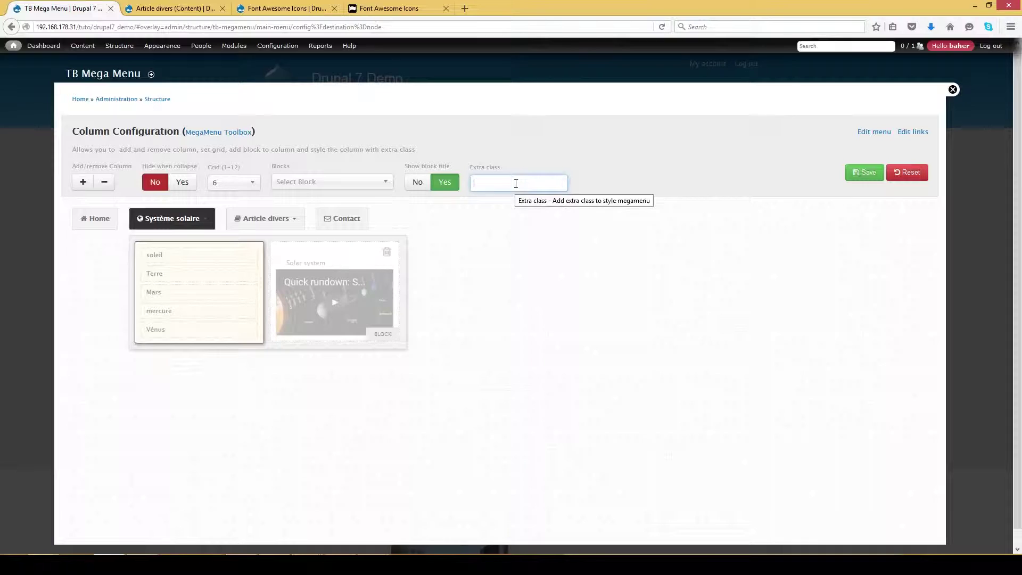
pyautogui.write('submenu-solar-system')
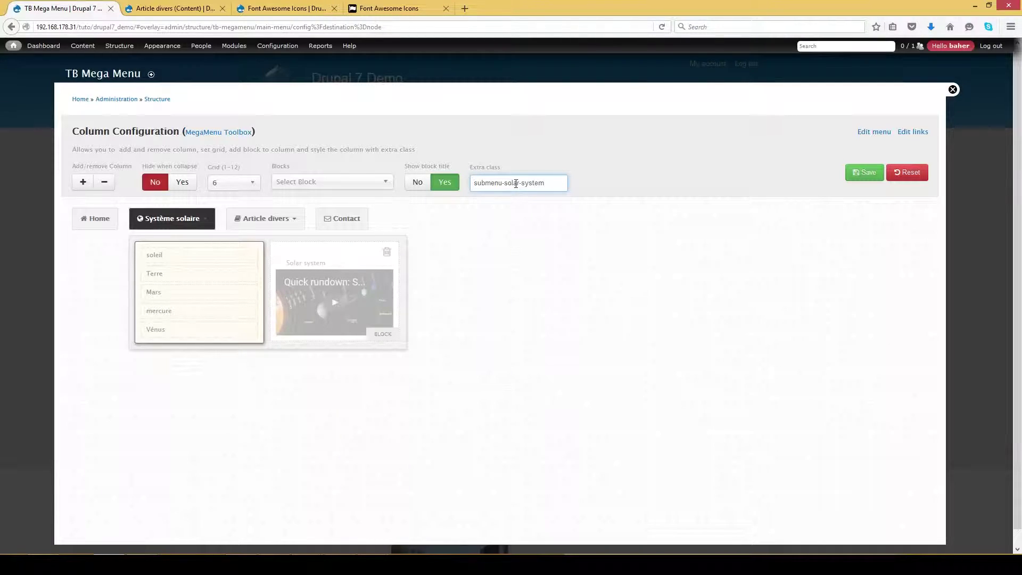
# Save the mega menu configuration, compare the Système solaire submenu settings, and set the Article divers submenu width to 500 px.
pyautogui.click(863, 173)
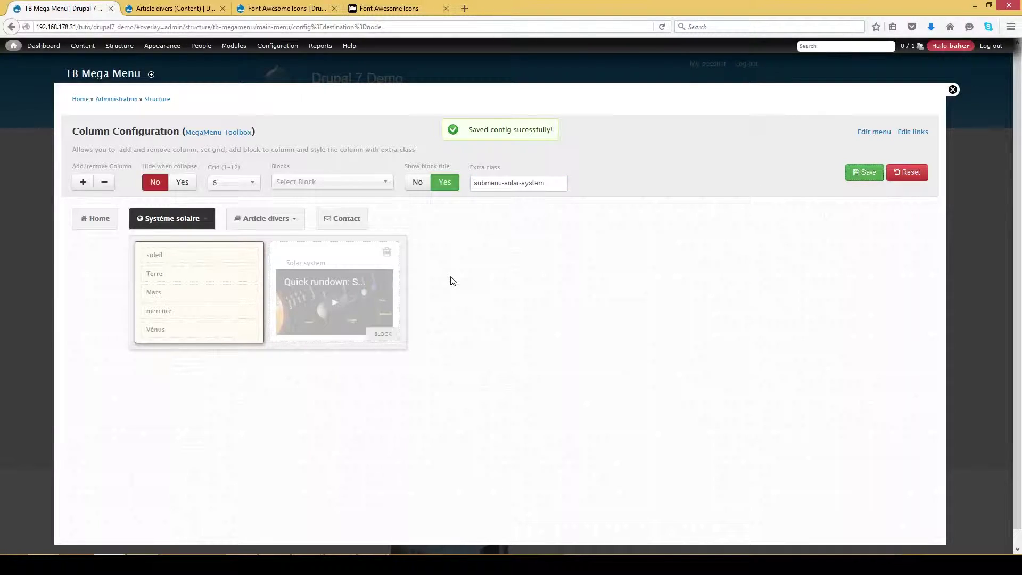
pyautogui.click(294, 226)
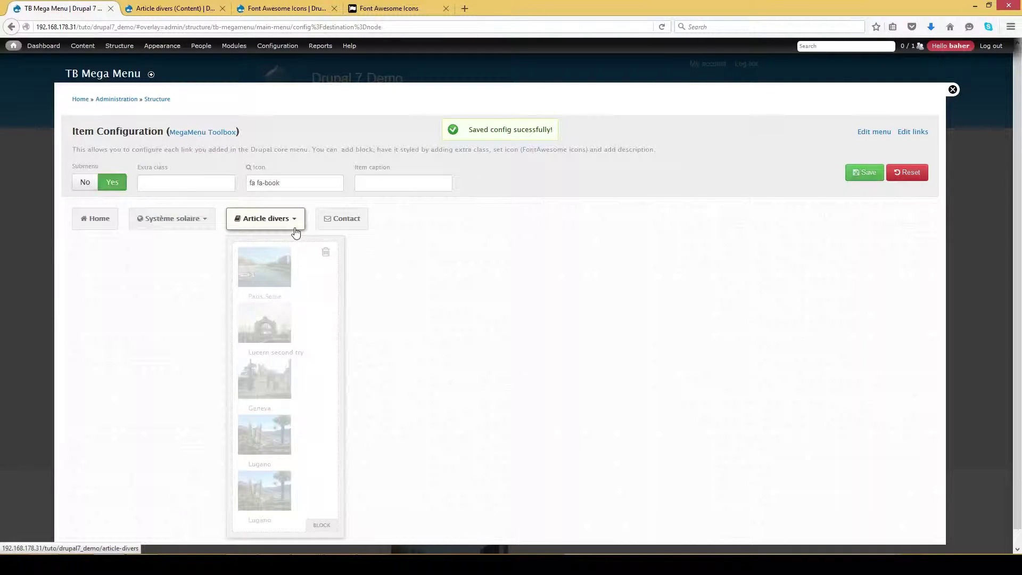
pyautogui.click(306, 243)
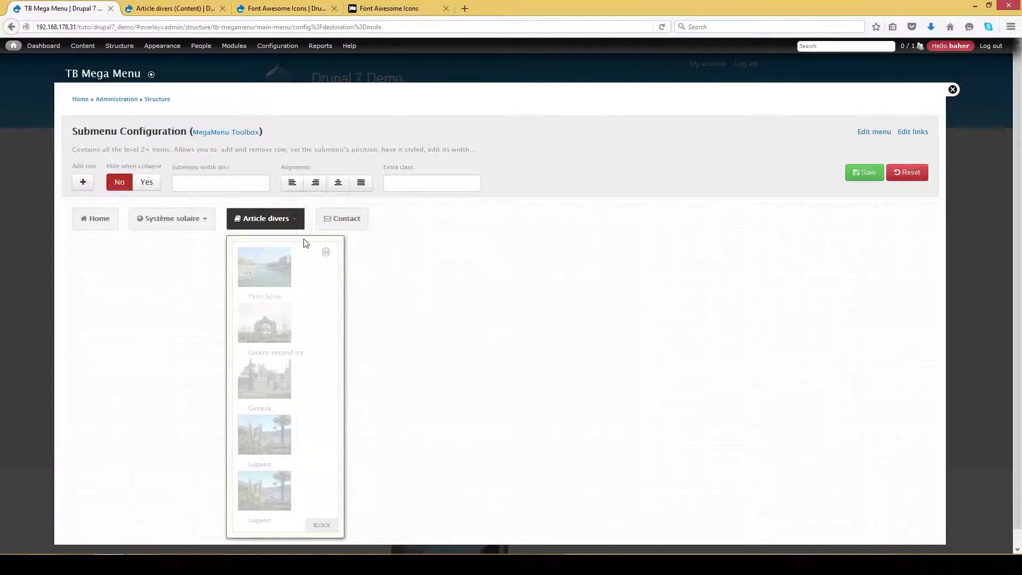
pyautogui.click(176, 229)
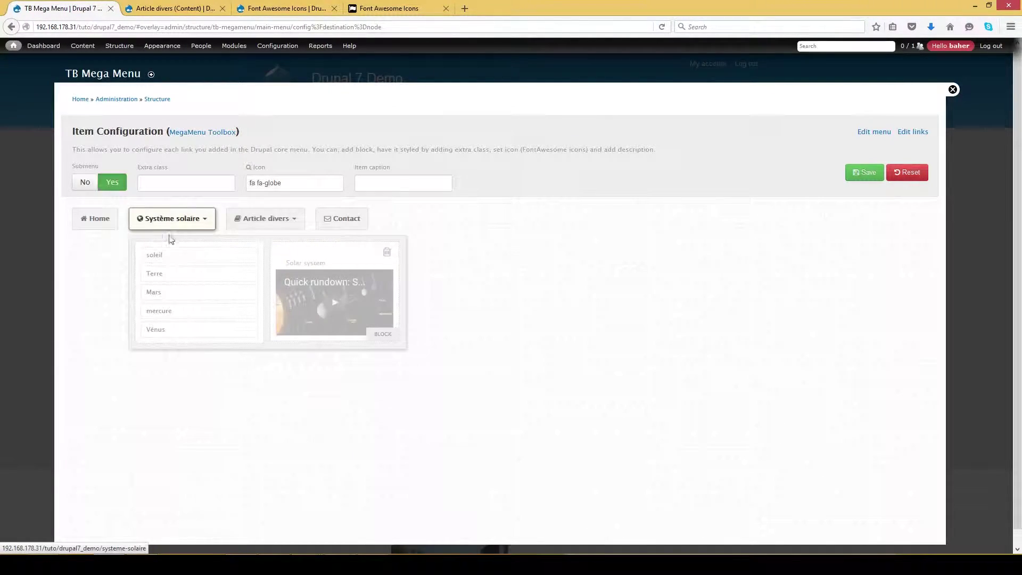
pyautogui.click(171, 243)
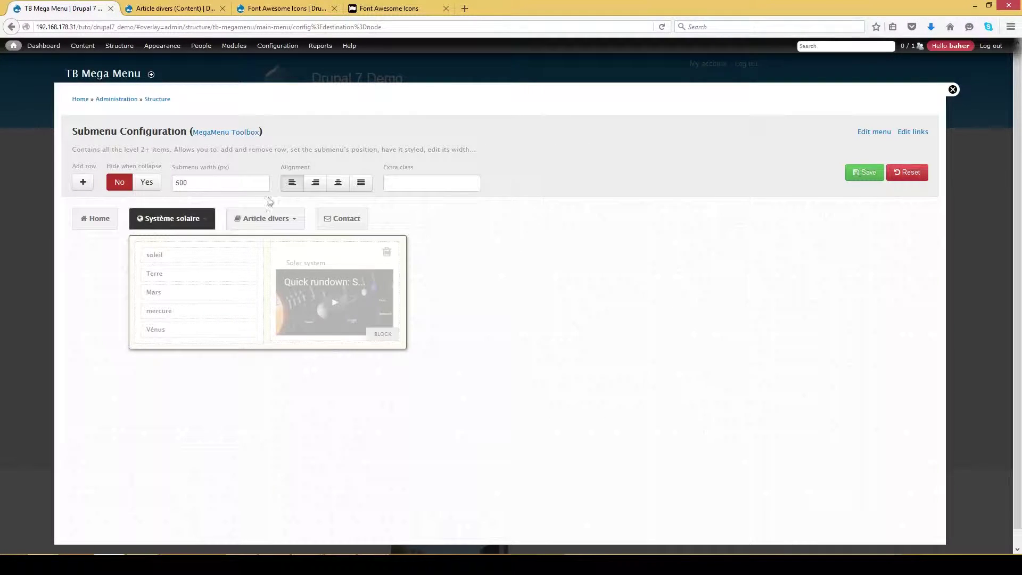
pyautogui.click(297, 229)
pyautogui.click(281, 240)
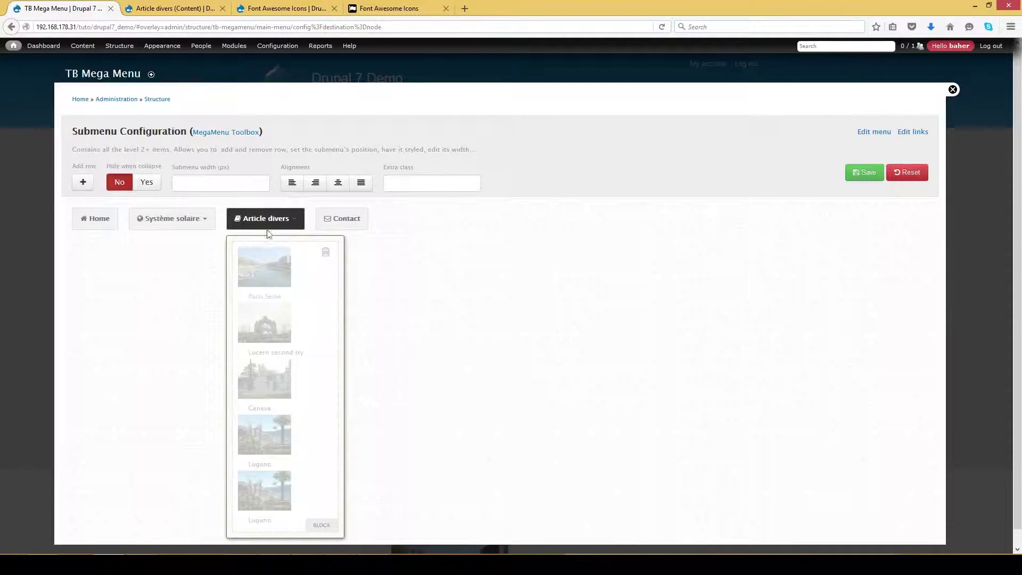
pyautogui.click(194, 181)
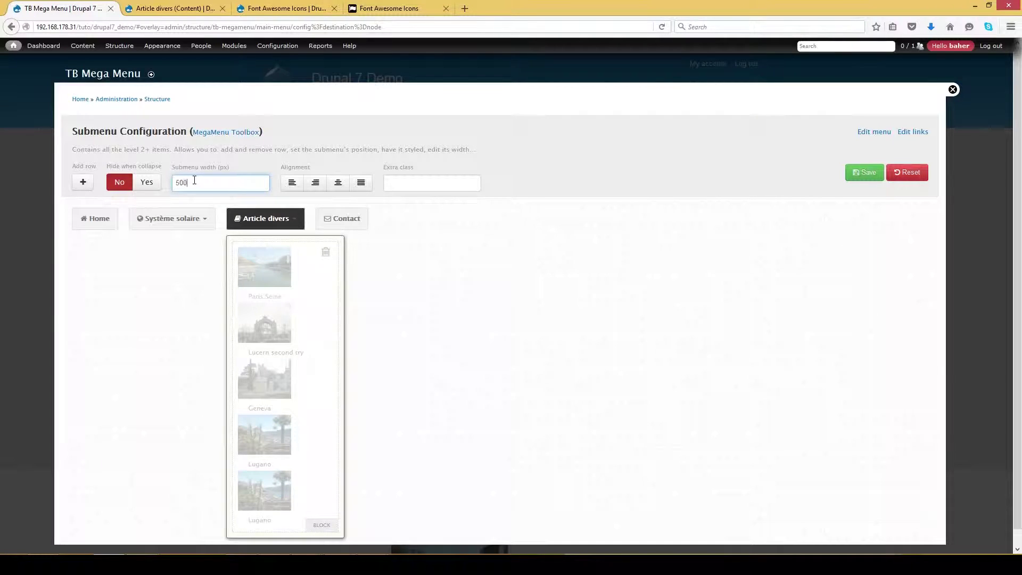
pyautogui.write('500')
pyautogui.click(617, 160)
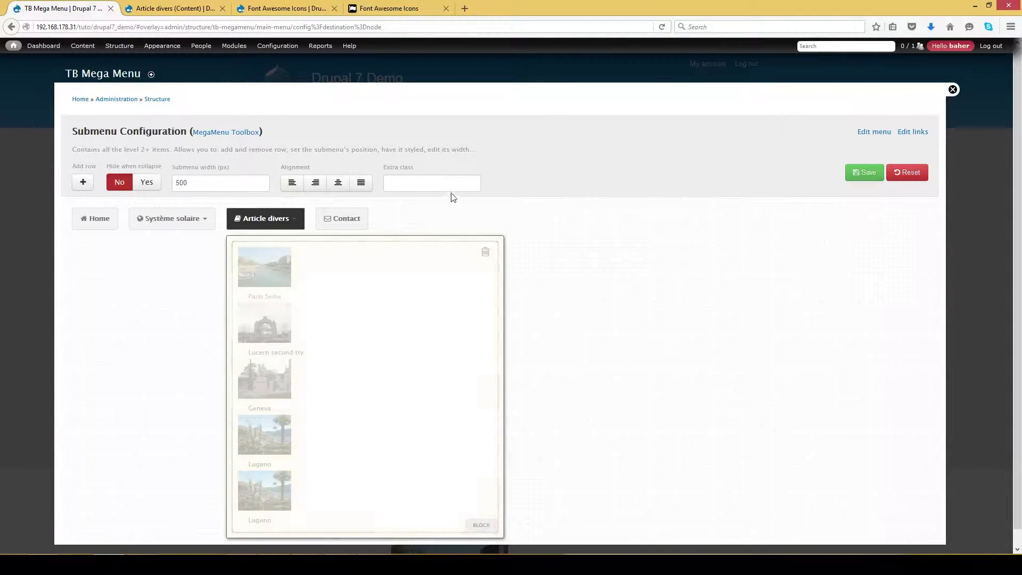
# Replace the extra class of the Article divers block column with article-divers-menu.
pyautogui.click(421, 184)
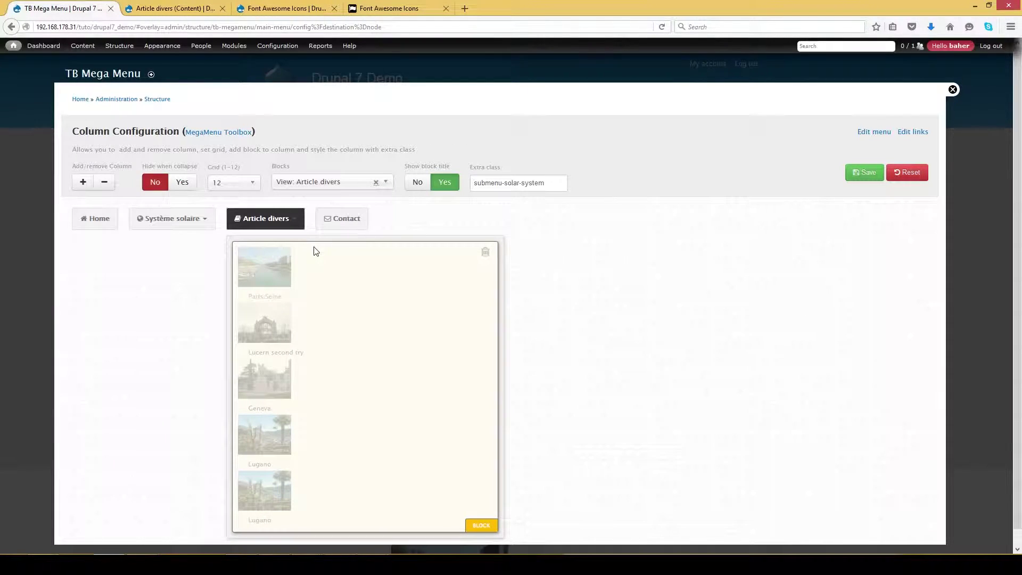
pyautogui.moveTo(558, 182); pyautogui.dragTo(464, 182)
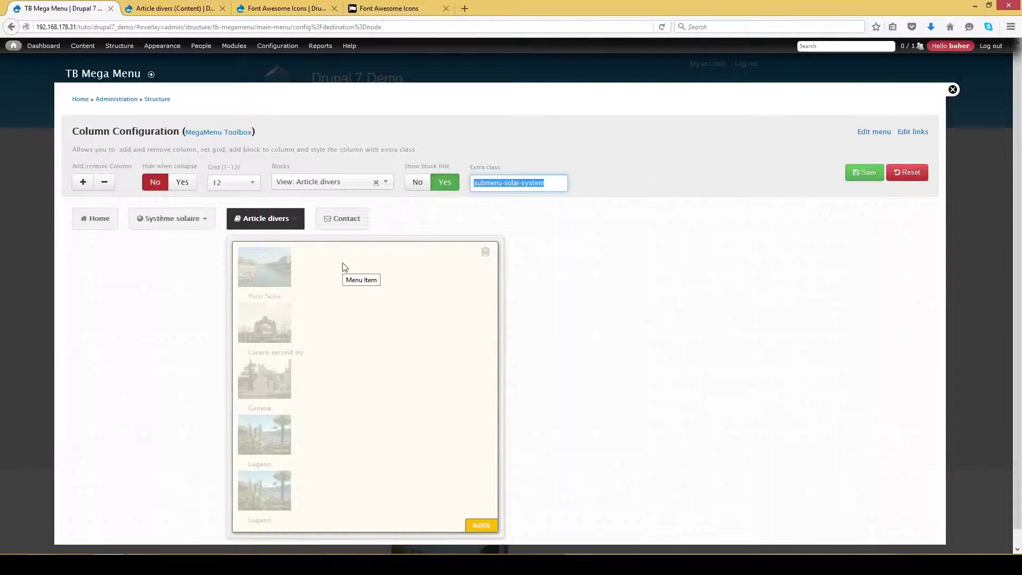
pyautogui.write('article-divers')
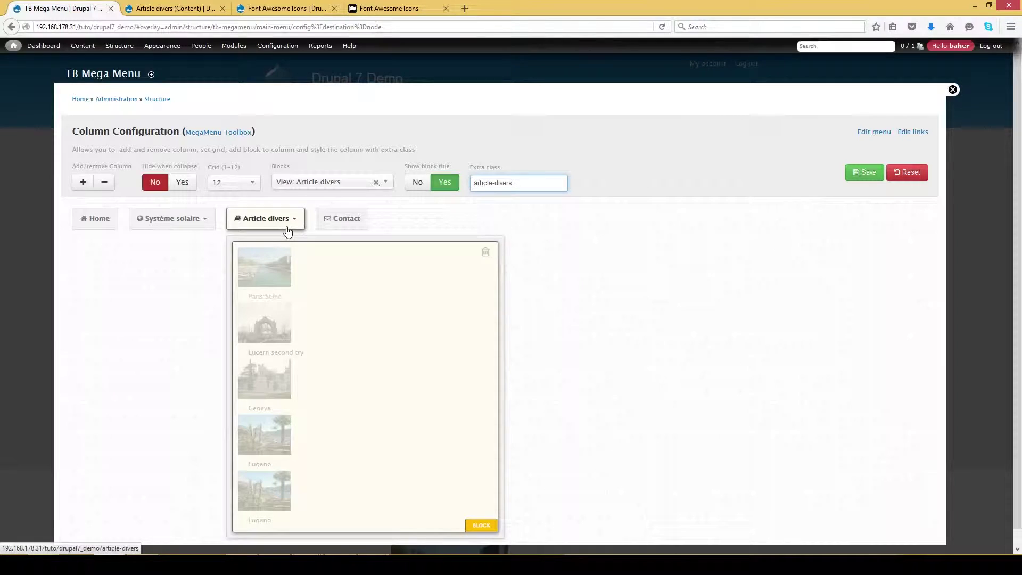
pyautogui.write('-menu')
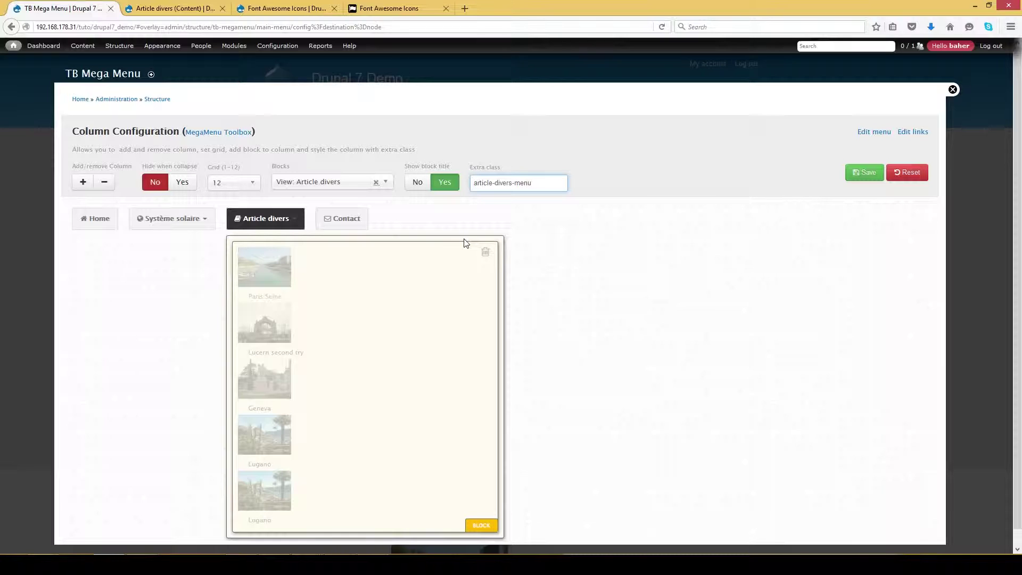
pyautogui.click(569, 258)
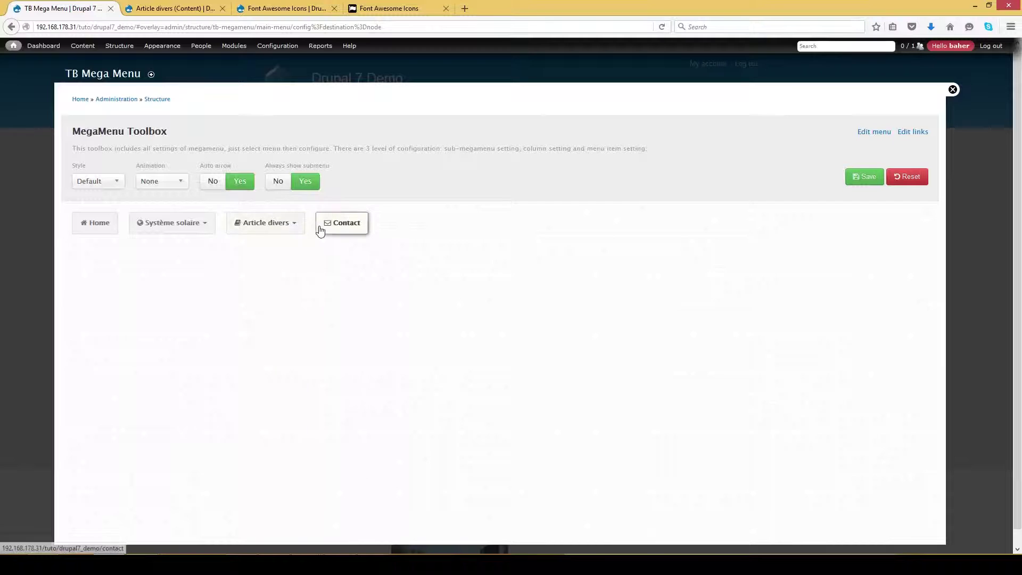
# Try to give the whole Article divers submenu an extra class, and return to its block column.
pyautogui.click(280, 229)
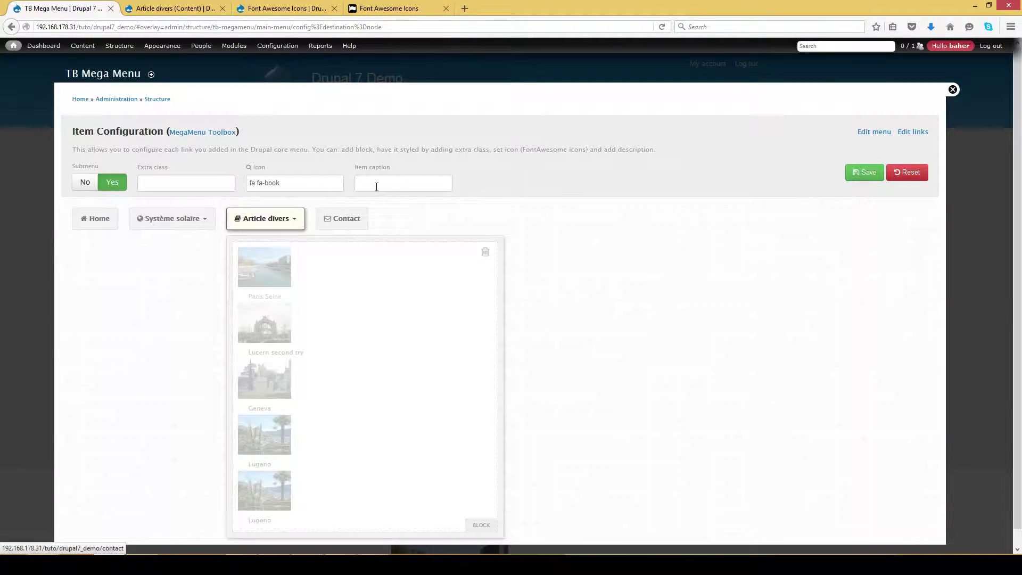
pyautogui.click(308, 243)
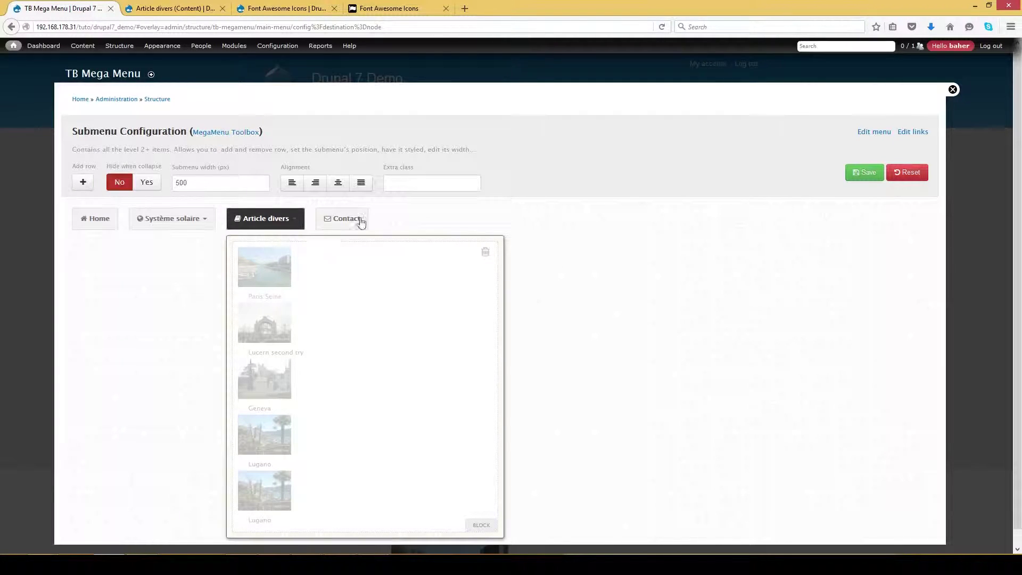
pyautogui.click(396, 185)
pyautogui.write('art')
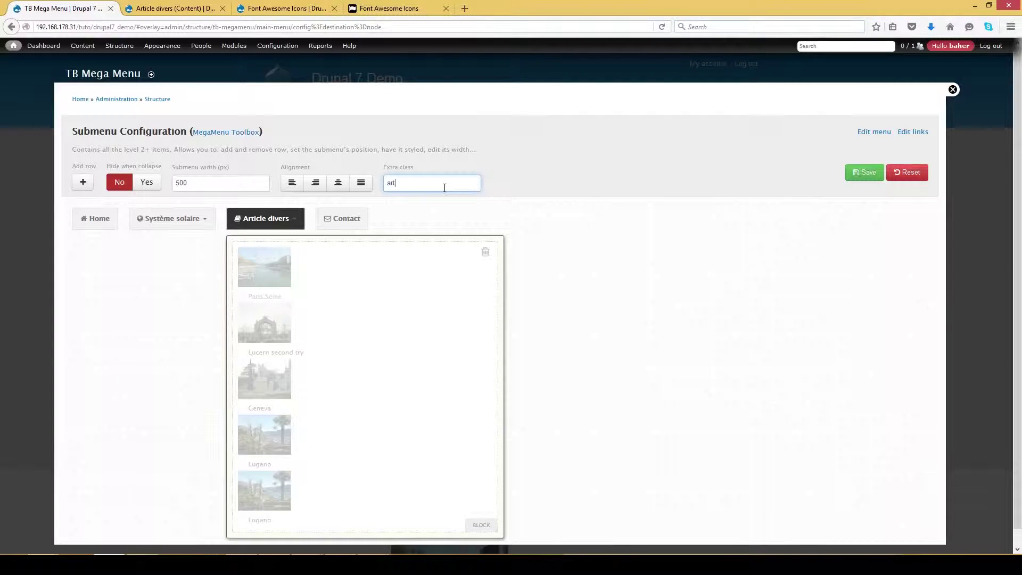
pyautogui.click(453, 251)
# Save and close the mega menu configuration, and check the Système solaire and Article divers submenus on the home page.
pyautogui.click(859, 172)
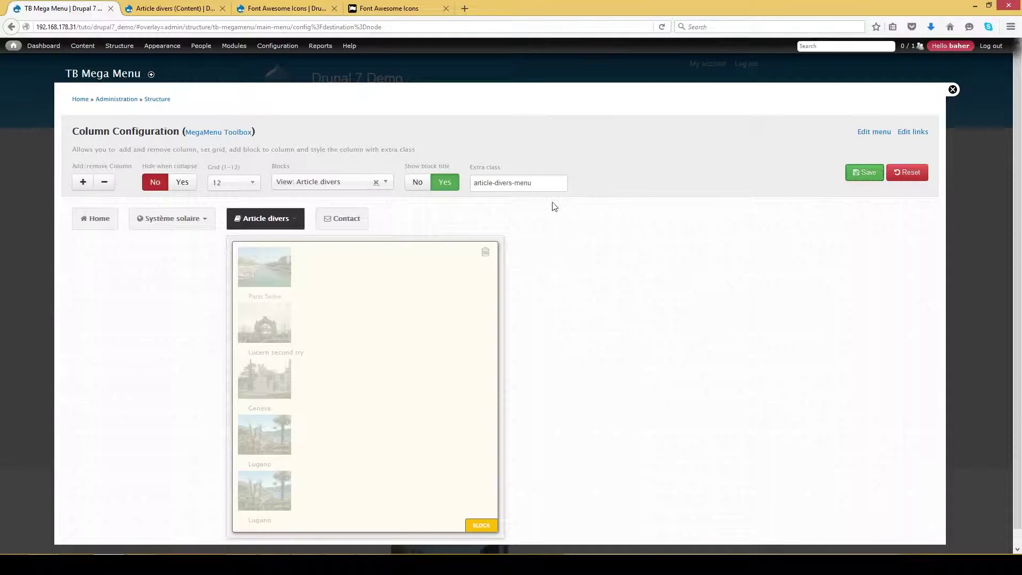
pyautogui.click(873, 178)
pyautogui.click(951, 90)
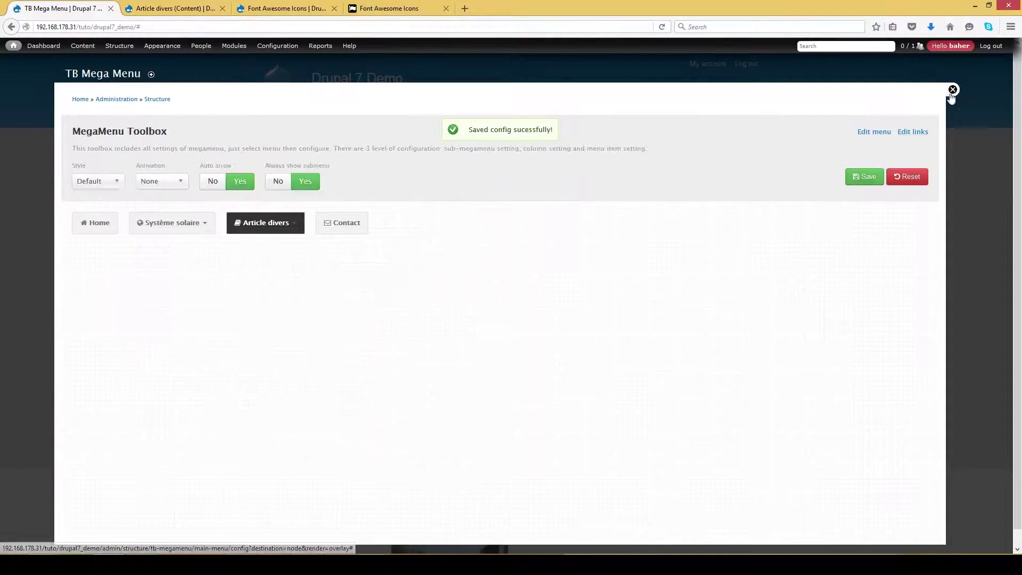
pyautogui.moveTo(410, 169)
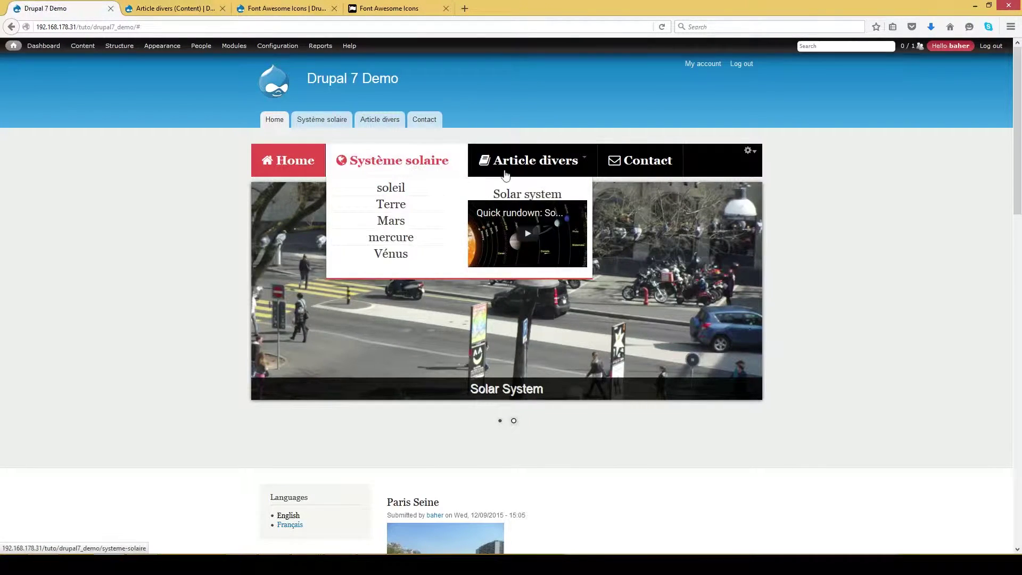
pyautogui.moveTo(509, 175)
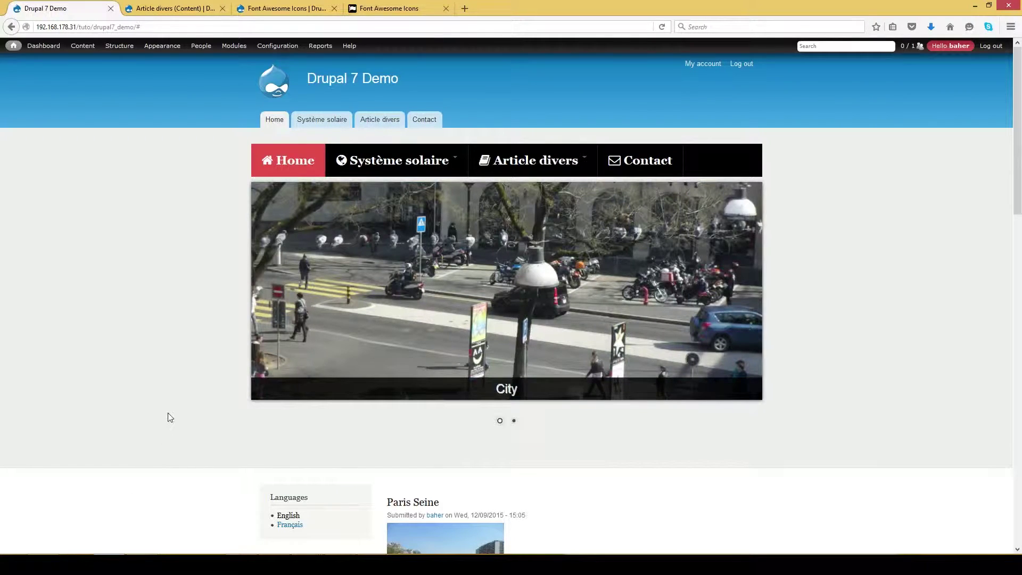
# Switch to the file explorer and open the css folder of the bartik theme under drupal7_demo\themes.
pyautogui.hotkey('alt', 'Tab')
pyautogui.click(745, 210)
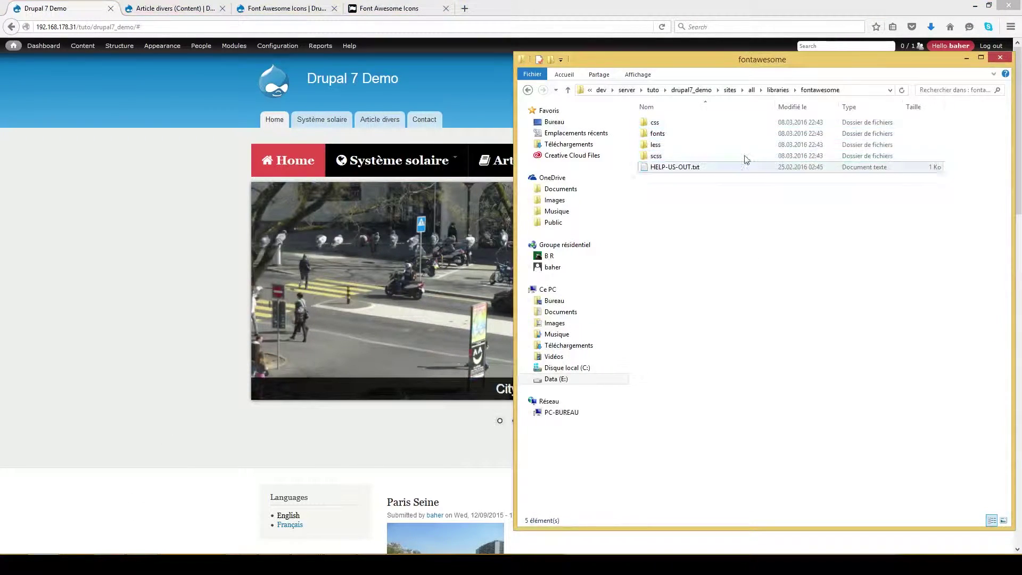
pyautogui.click(734, 92)
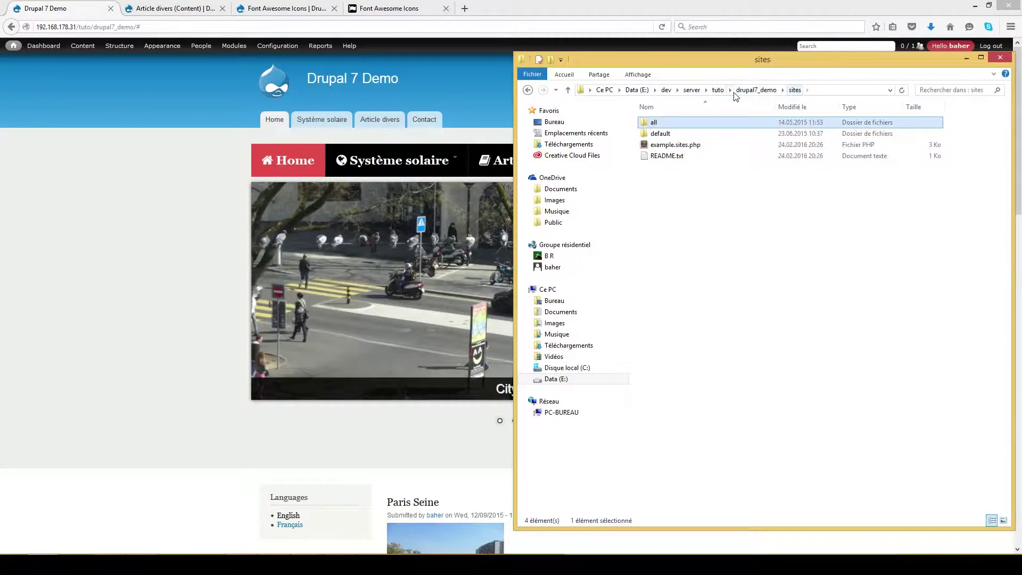
pyautogui.doubleClick(673, 120)
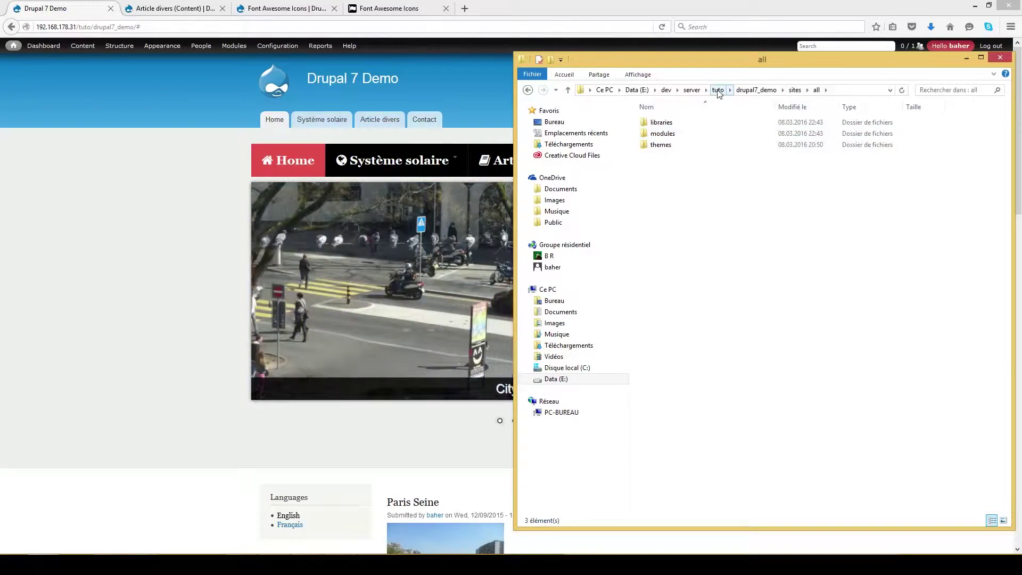
pyautogui.click(756, 90)
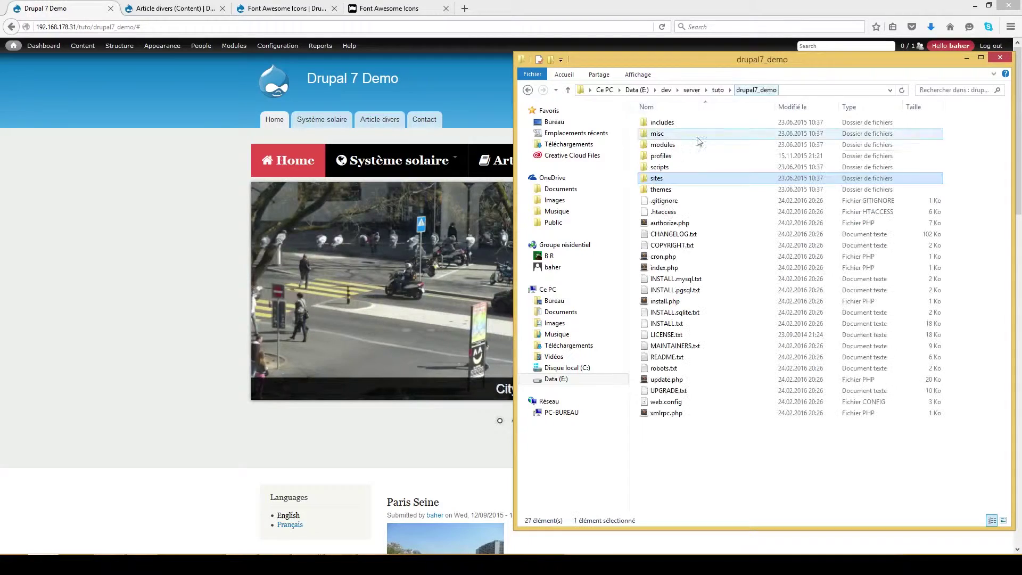
pyautogui.doubleClick(674, 190)
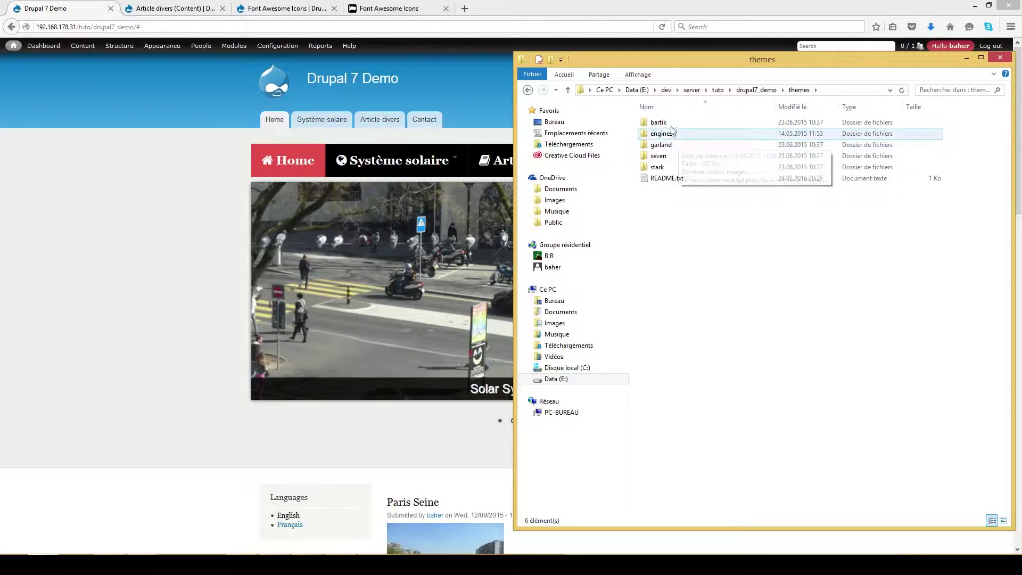
pyautogui.doubleClick(672, 123)
pyautogui.doubleClick(674, 135)
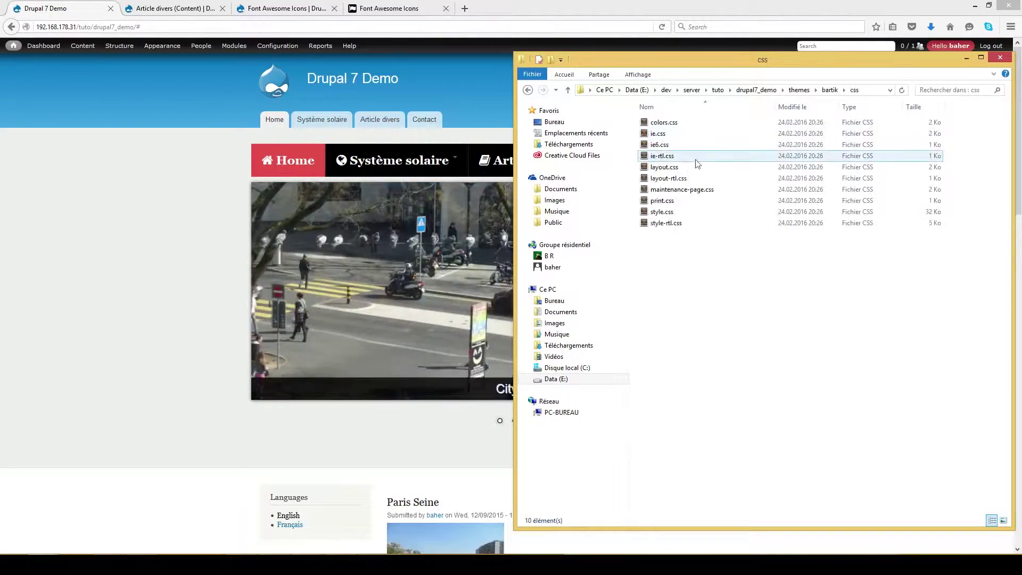
# Create a new text document in the bartik css folder and name it custom.css.
pyautogui.rightClick(715, 285)
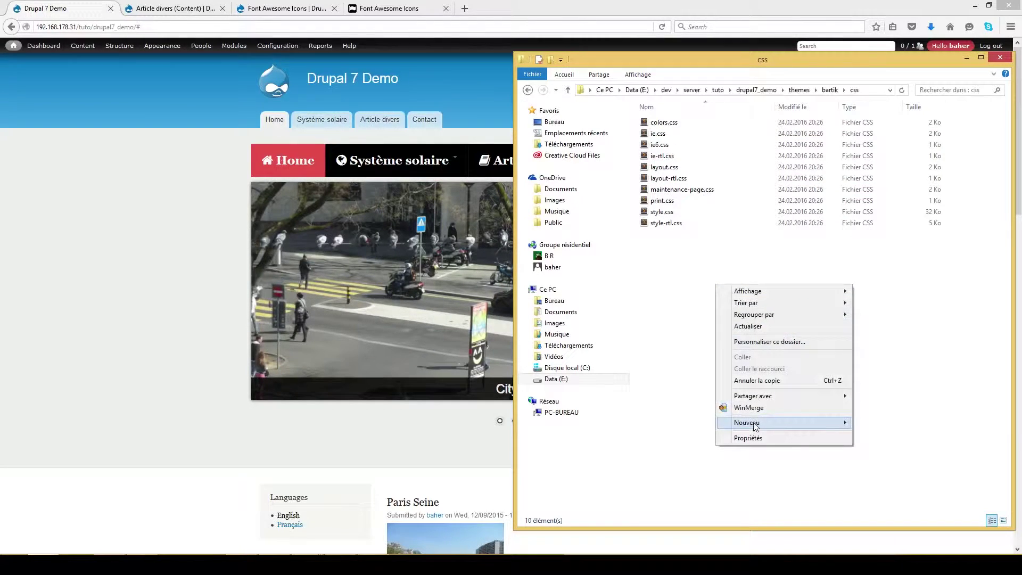
pyautogui.moveTo(750, 422)
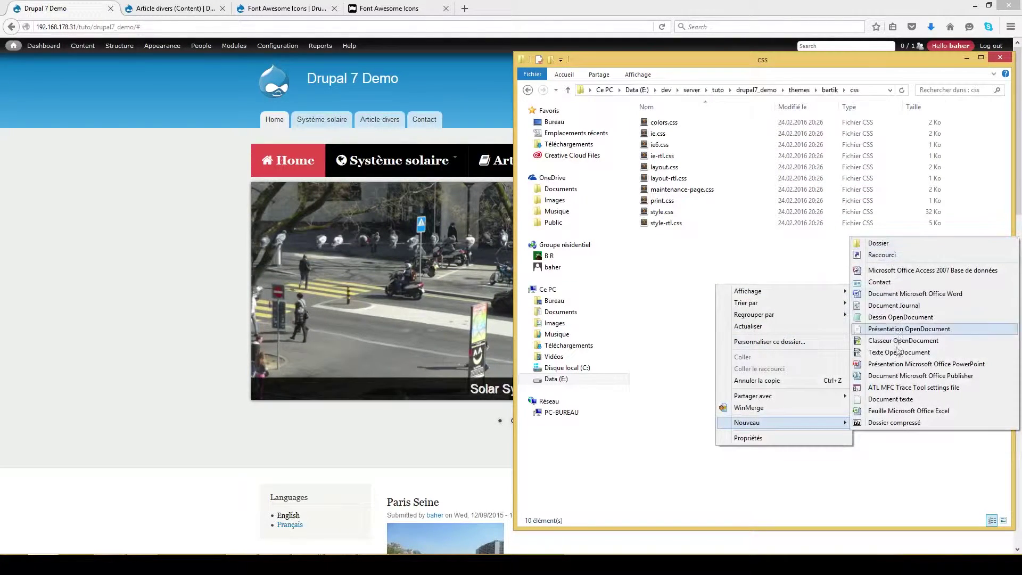
pyautogui.click(897, 400)
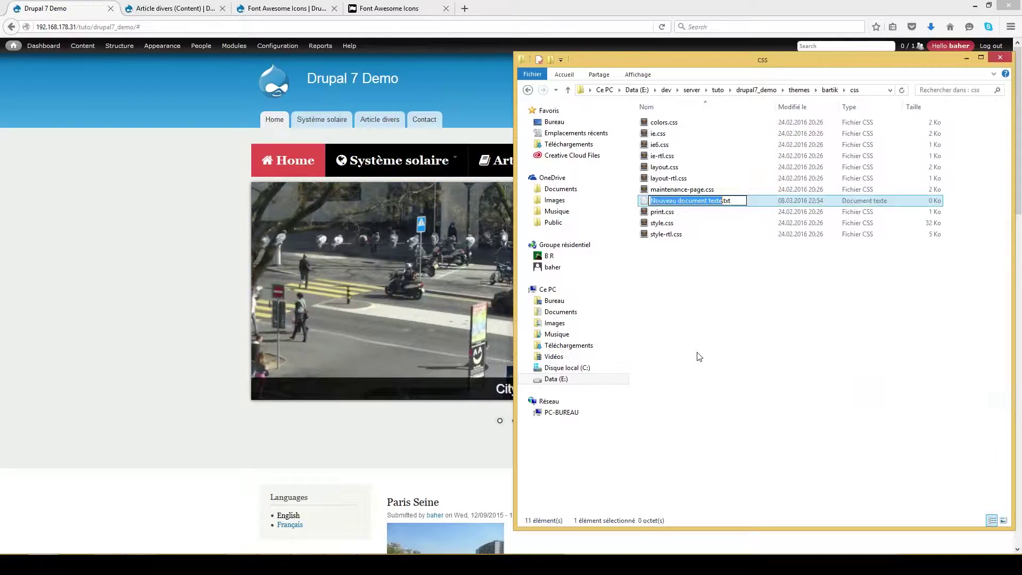
pyautogui.write('custom.')
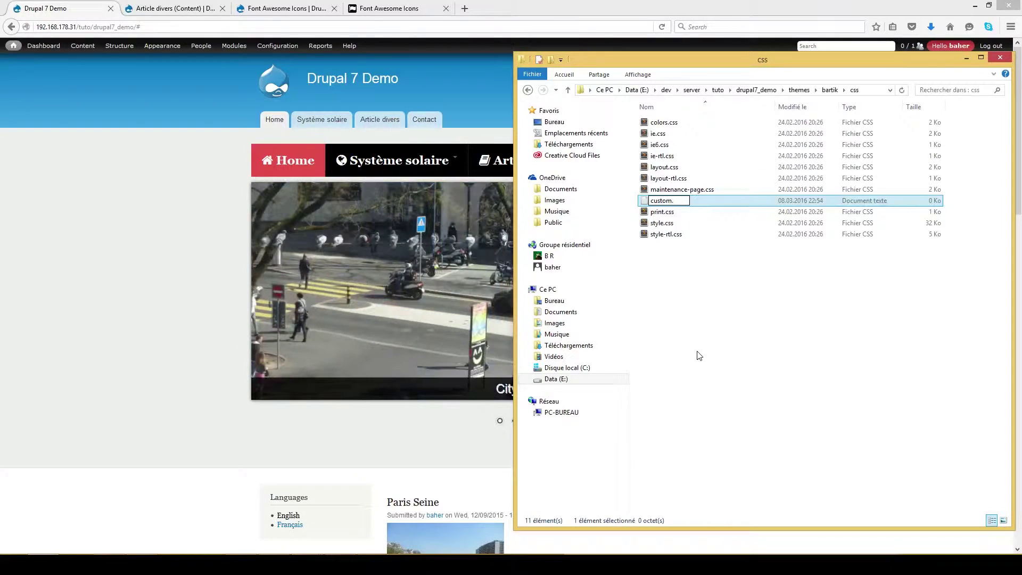
pyautogui.press('Delete')
pyautogui.press('Delete')
pyautogui.press('Delete')
pyautogui.write('css')
pyautogui.press('Return')
pyautogui.press('Return')
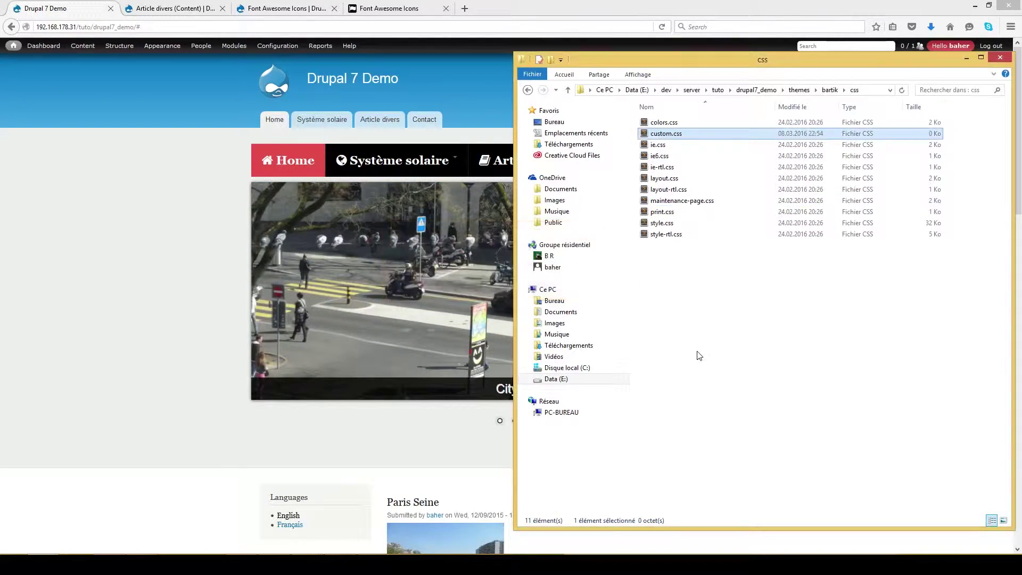
# Open custom.css in Sublime Text, and switch back to Firefox to review the menu on the home page.
pyautogui.doubleClick(668, 134)
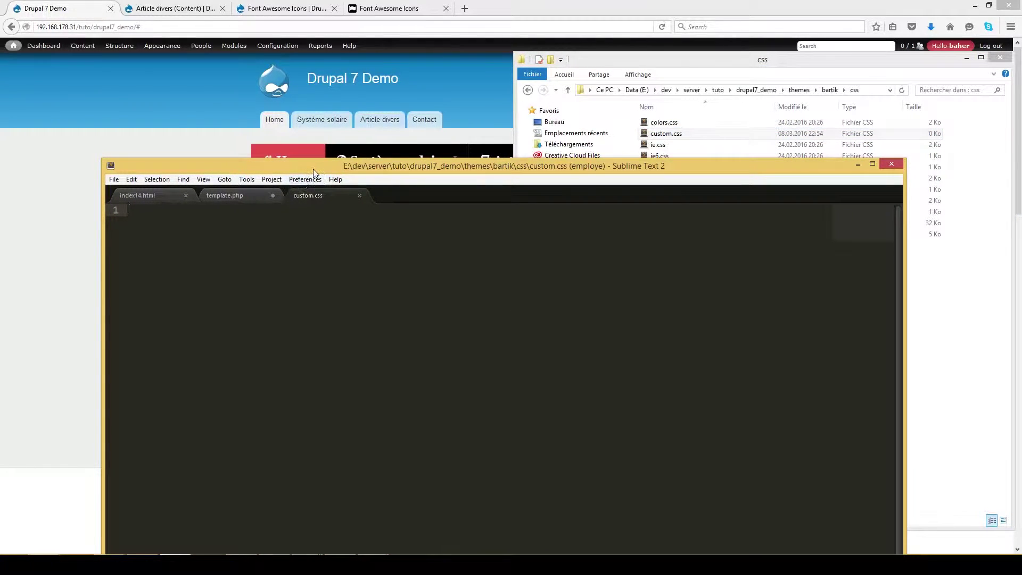
pyautogui.moveTo(316, 169); pyautogui.dragTo(503, 288)
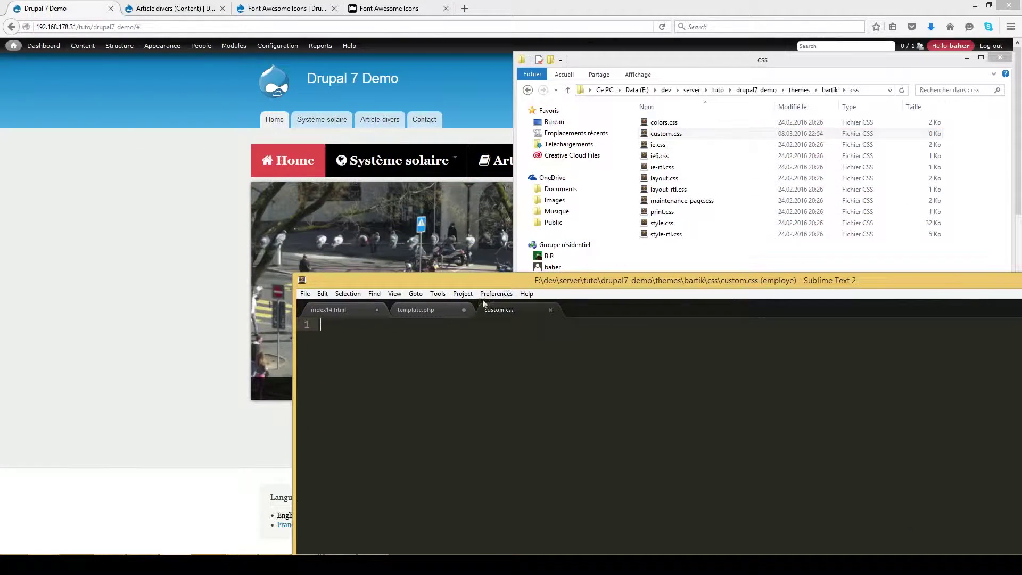
pyautogui.hotkey('alt', 'Tab')
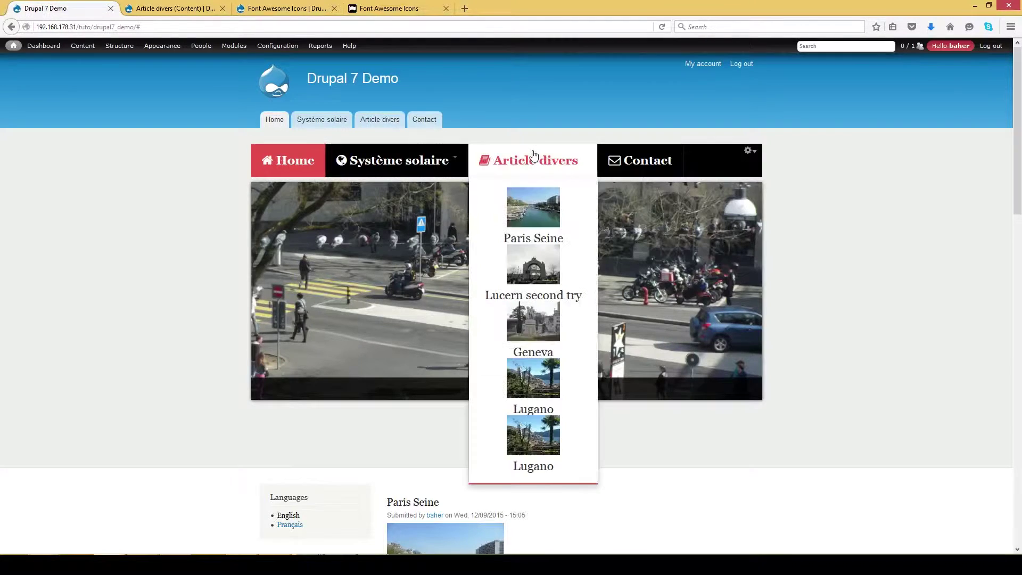
pyautogui.moveTo(456, 165)
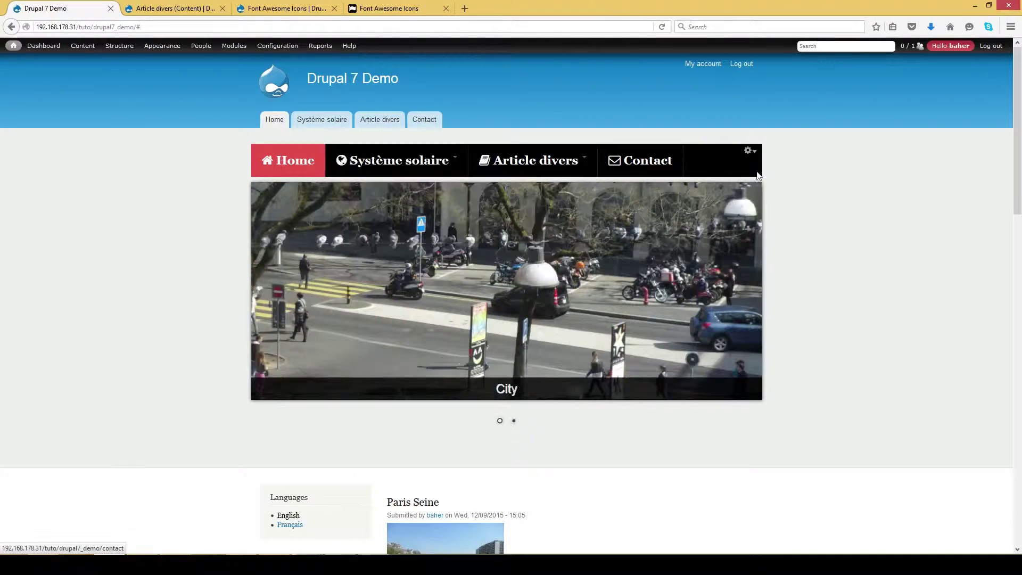
# Open the mega menu configuration and copy the extra class of the link column in the Système solaire submenu.
pyautogui.click(750, 151)
pyautogui.click(742, 184)
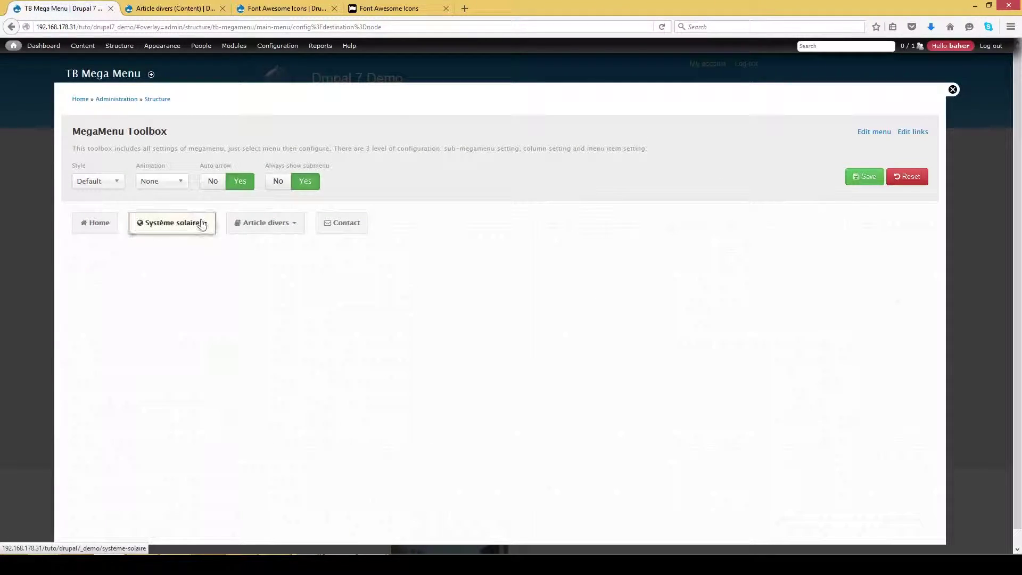
pyautogui.click(211, 234)
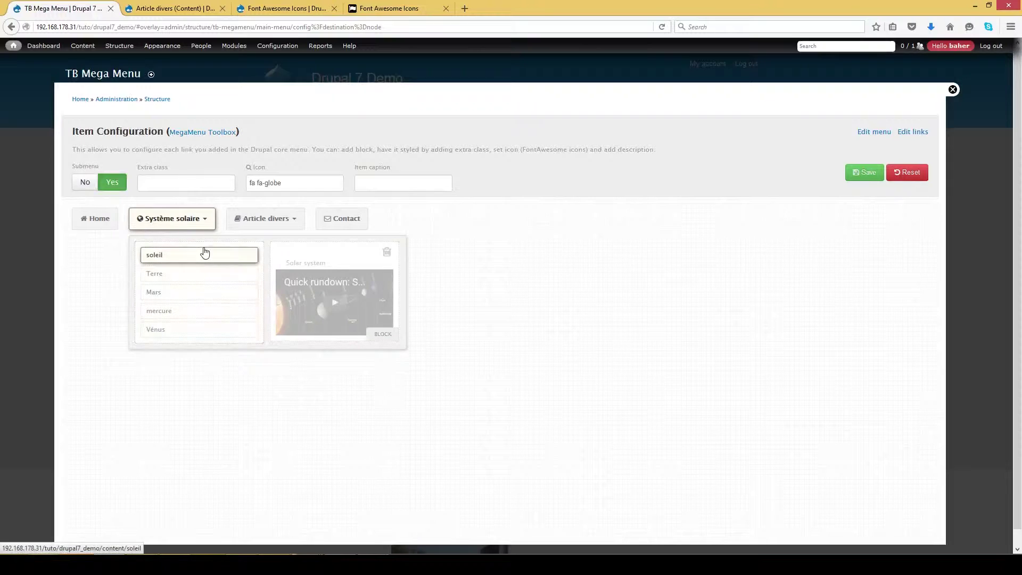
pyautogui.click(208, 249)
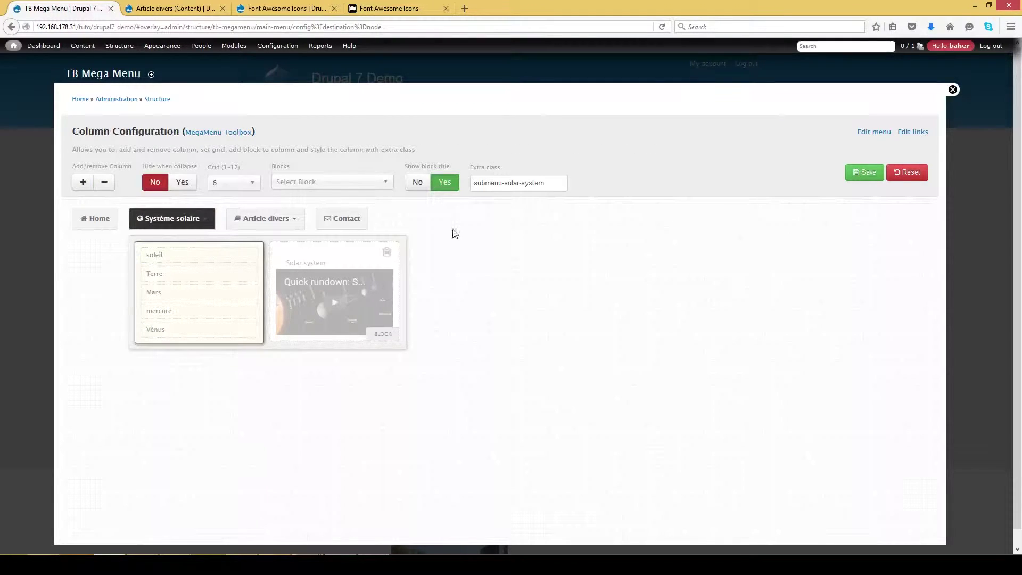
pyautogui.tripleClick(550, 180)
pyautogui.hotkey('ctrl', 'c')
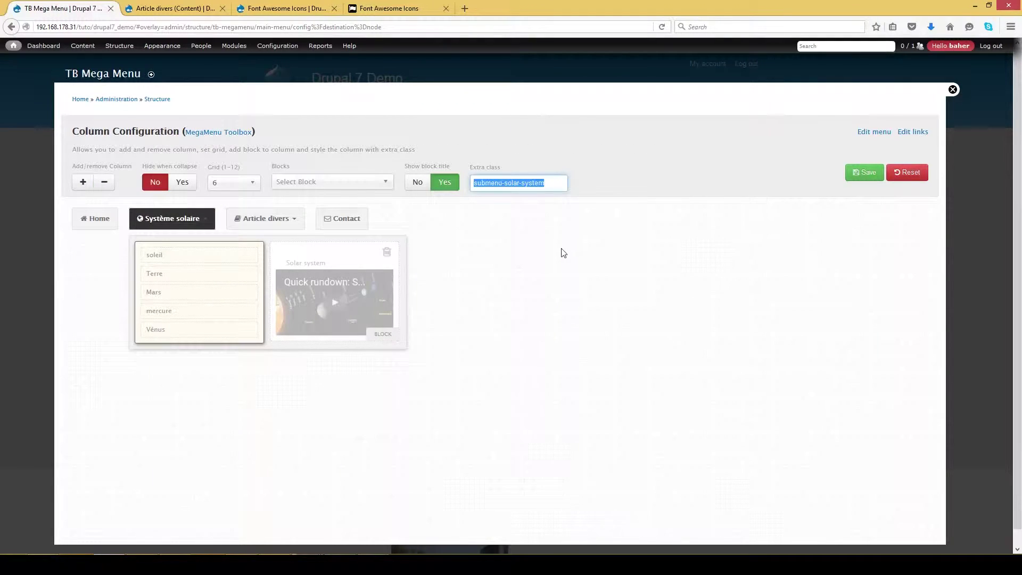
# Switch to Sublime Text and start a .submenu-solar-system rule in custom.css using the copied class name.
pyautogui.hotkey('alt', 'Tab')
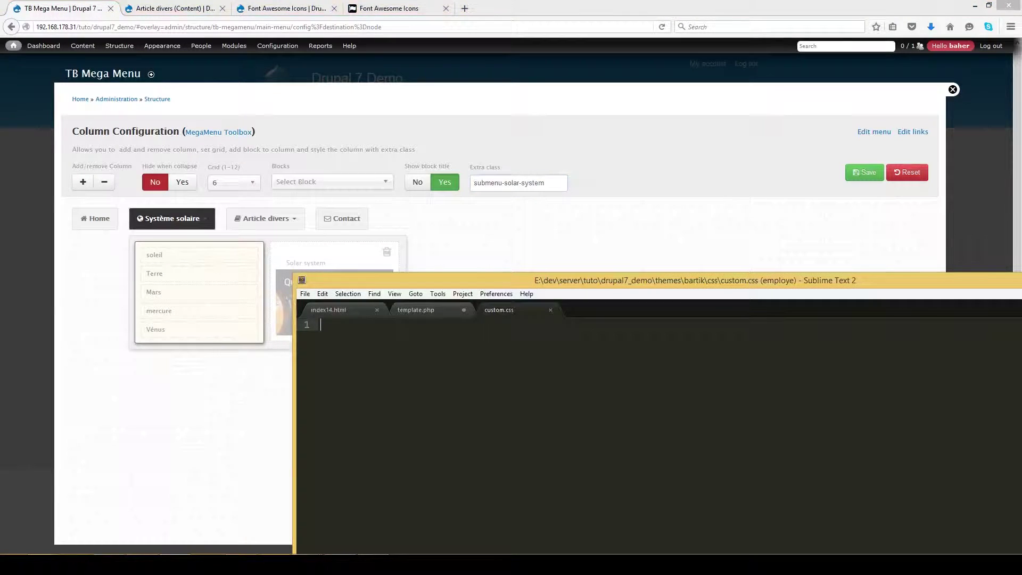
pyautogui.write('.')
pyautogui.hotkey('ctrl', 'v')
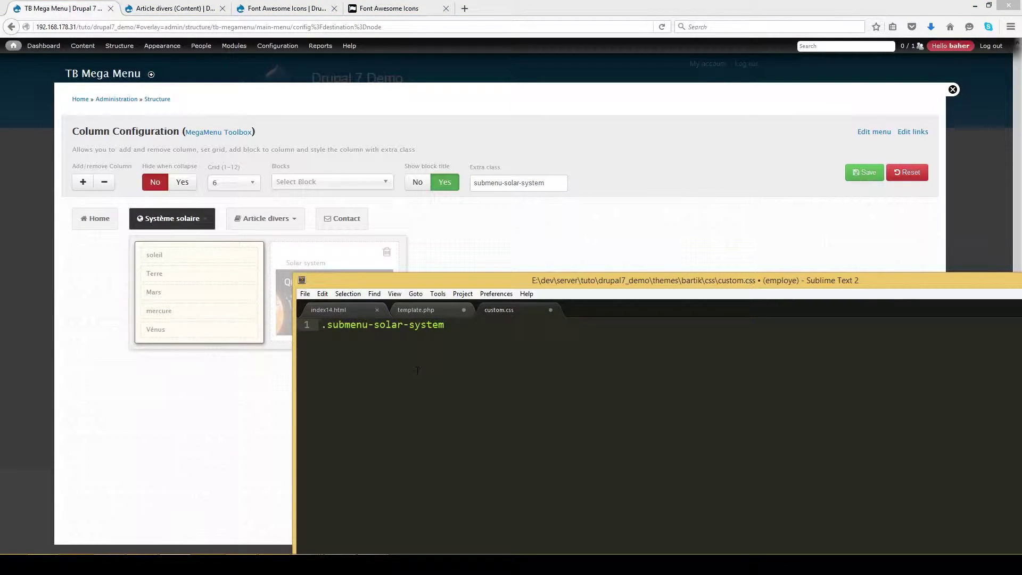
pyautogui.press('Return')
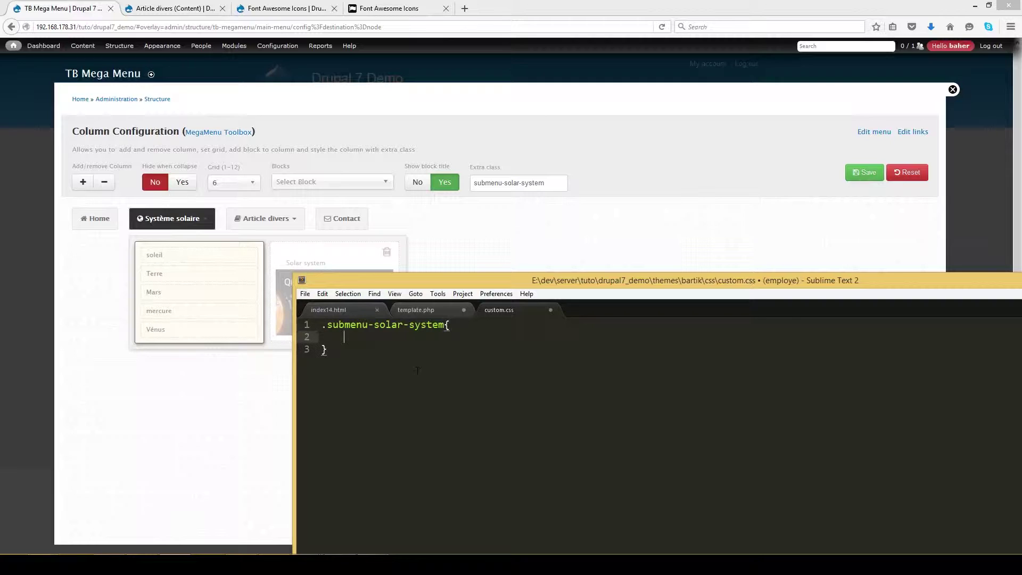
# Add text-align: left; to the .submenu-solar-system rule and save custom.css.
pyautogui.write('al')
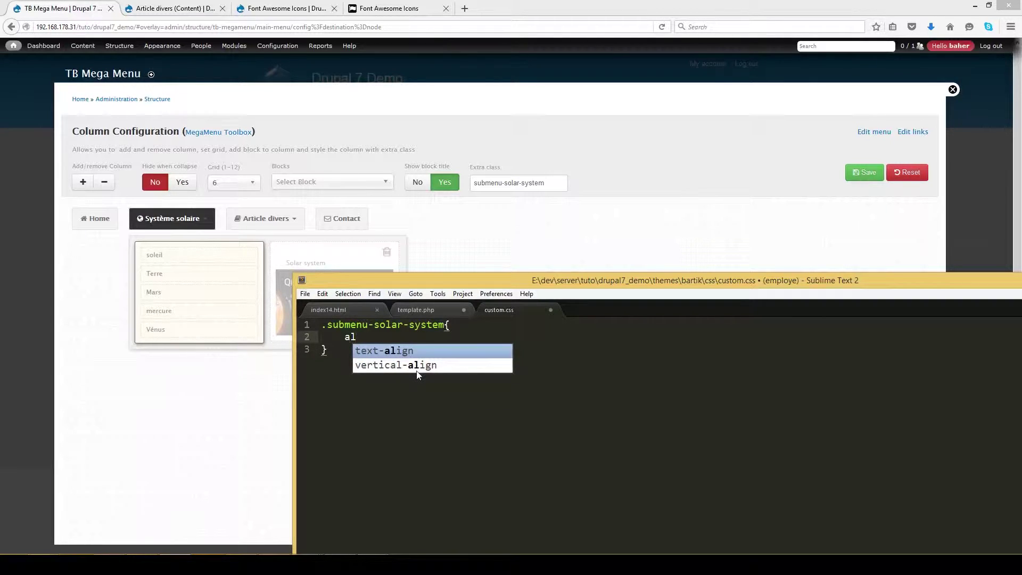
pyautogui.press('BackSpace')
pyautogui.press('BackSpace')
pyautogui.write('te')
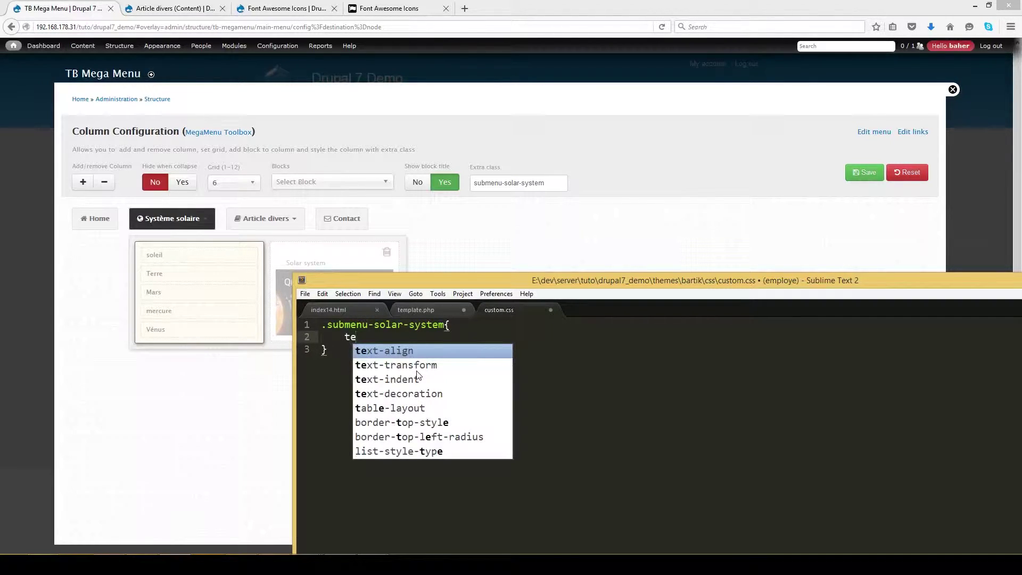
pyautogui.press('Return')
pyautogui.write('lef')
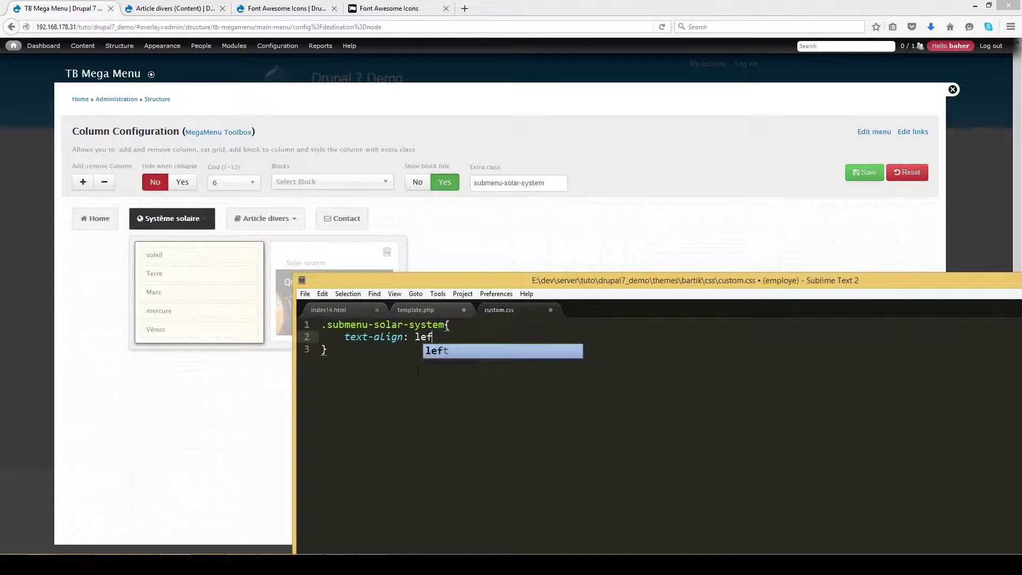
pyautogui.write('t;')
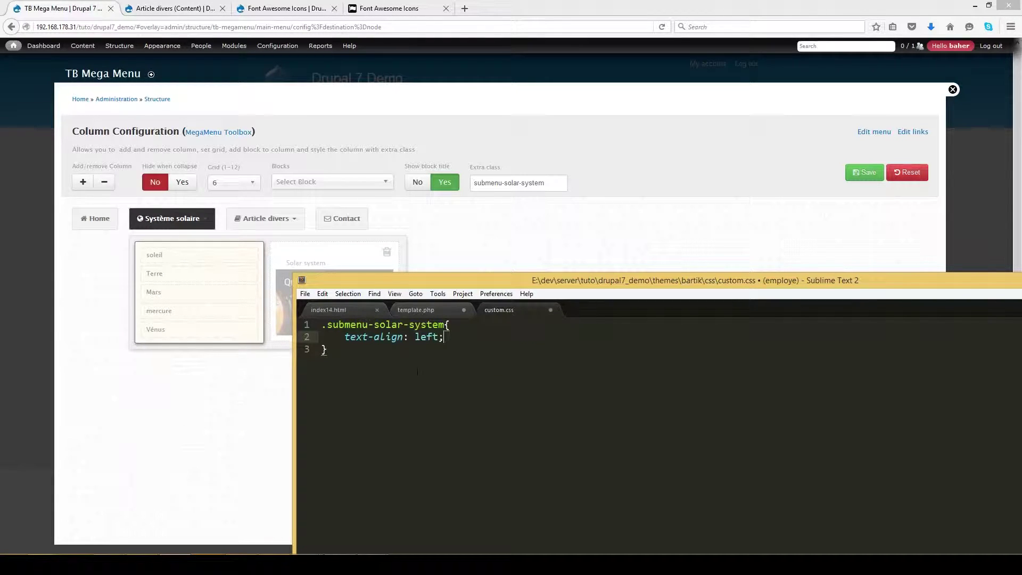
pyautogui.hotkey('ctrl', 's')
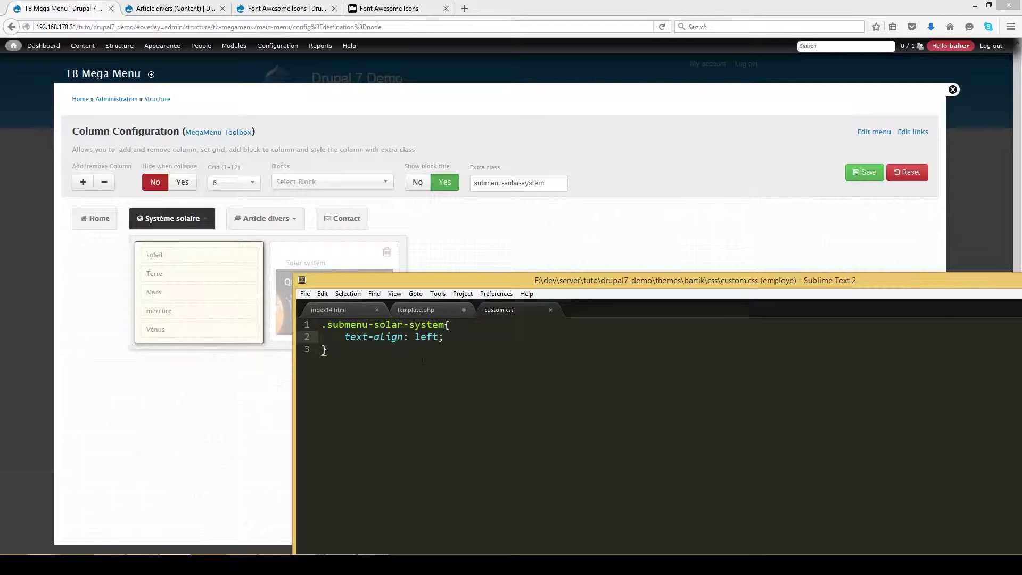
# Open bartik.info from the bartik theme folder in Sublime Text, check its css/custom.css stylesheet line, and close the file.
pyautogui.hotkey('alt', 'Tab')
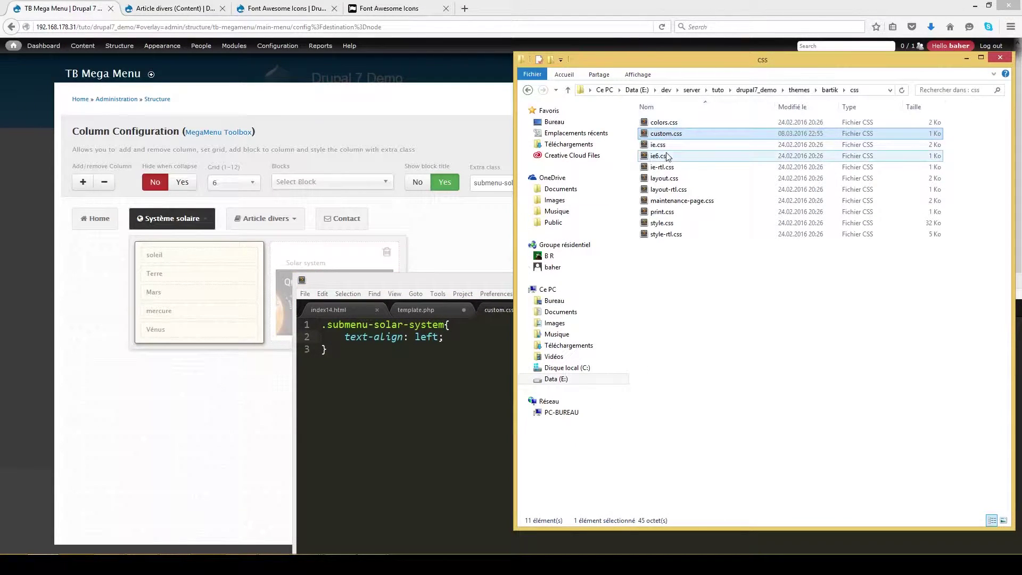
pyautogui.click(673, 134)
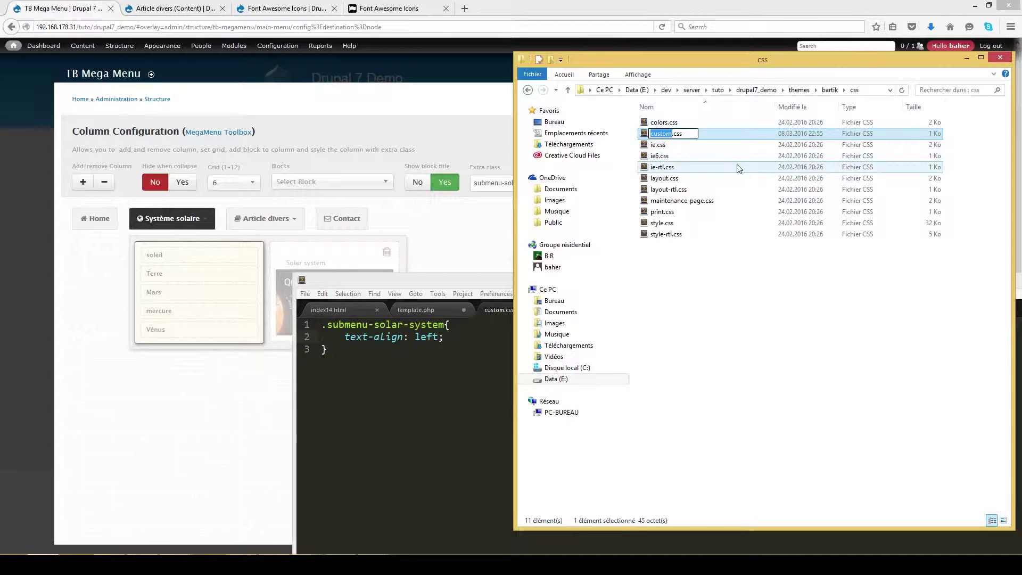
pyautogui.click(835, 91)
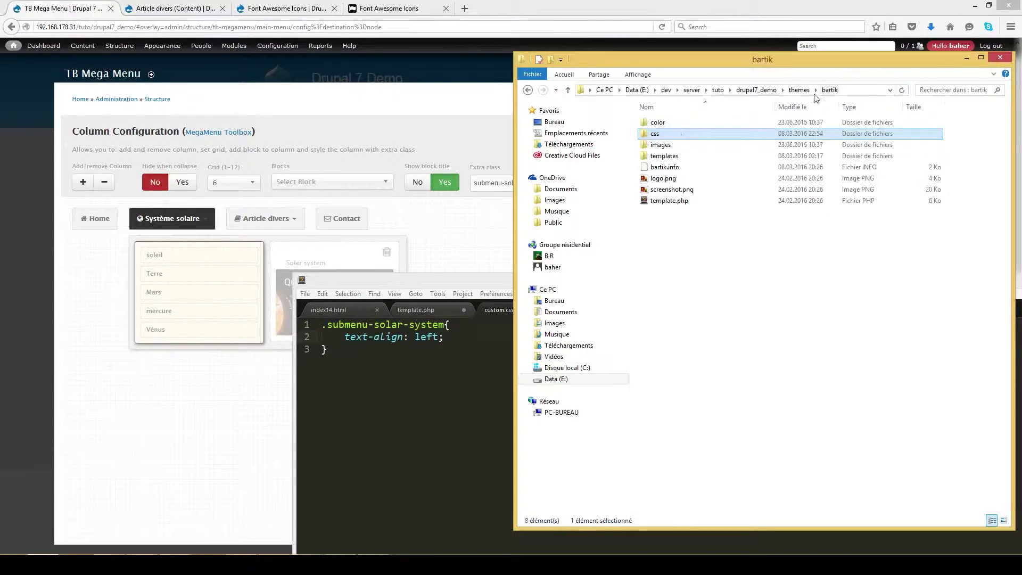
pyautogui.rightClick(678, 169)
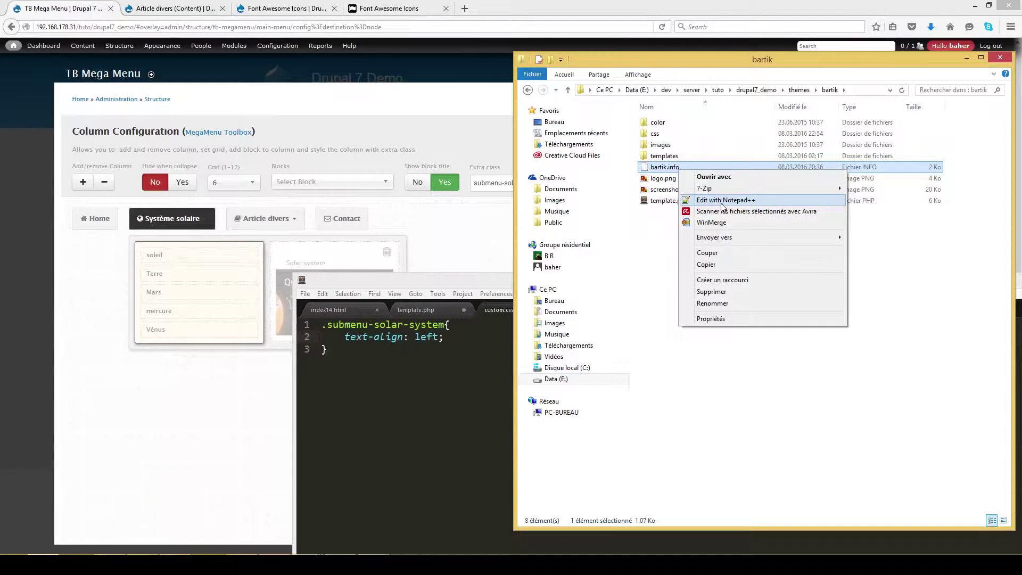
pyautogui.click(650, 251)
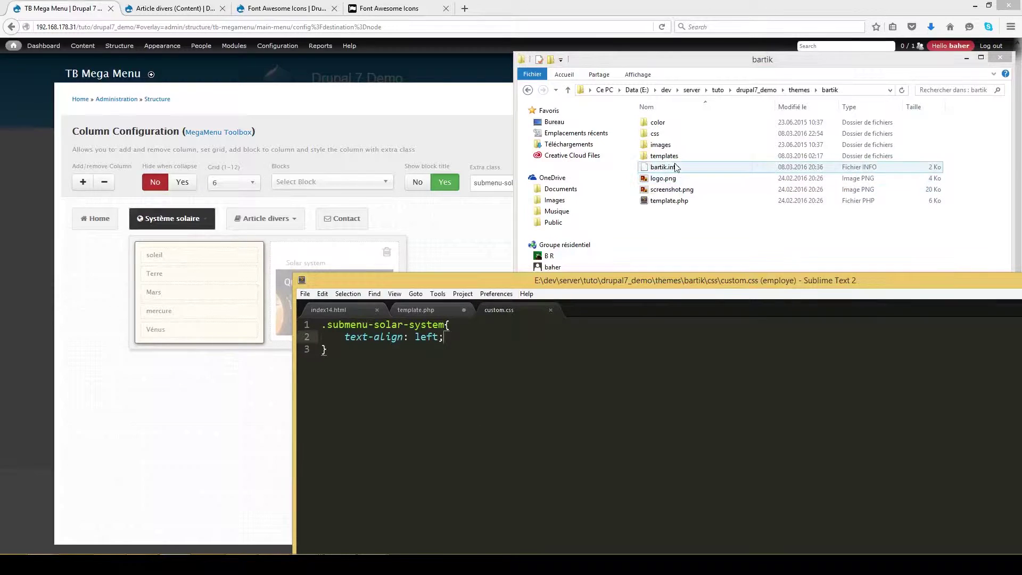
pyautogui.moveTo(674, 168); pyautogui.dragTo(519, 410)
pyautogui.scroll(-2, 483, 394)
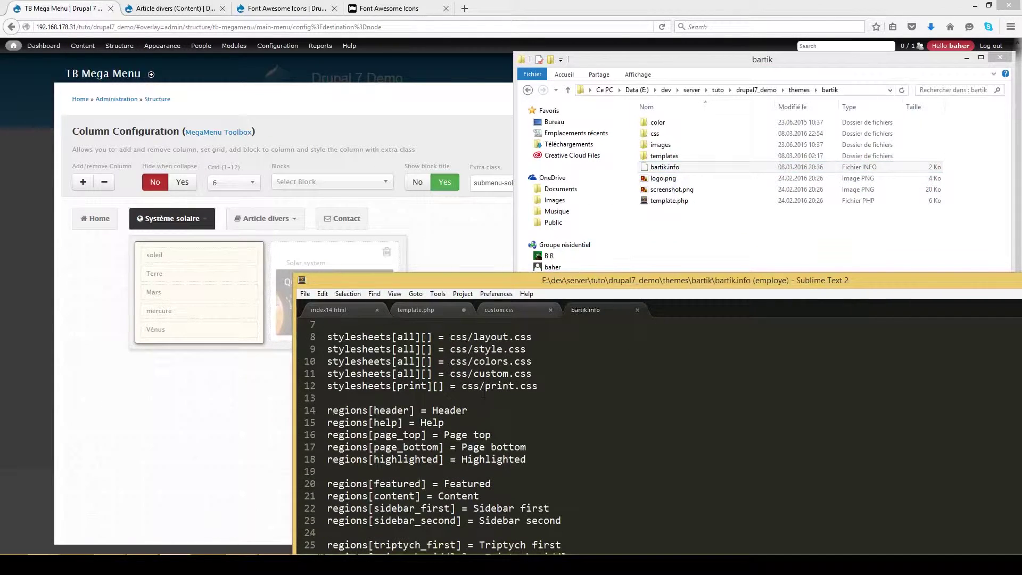
pyautogui.click(318, 373)
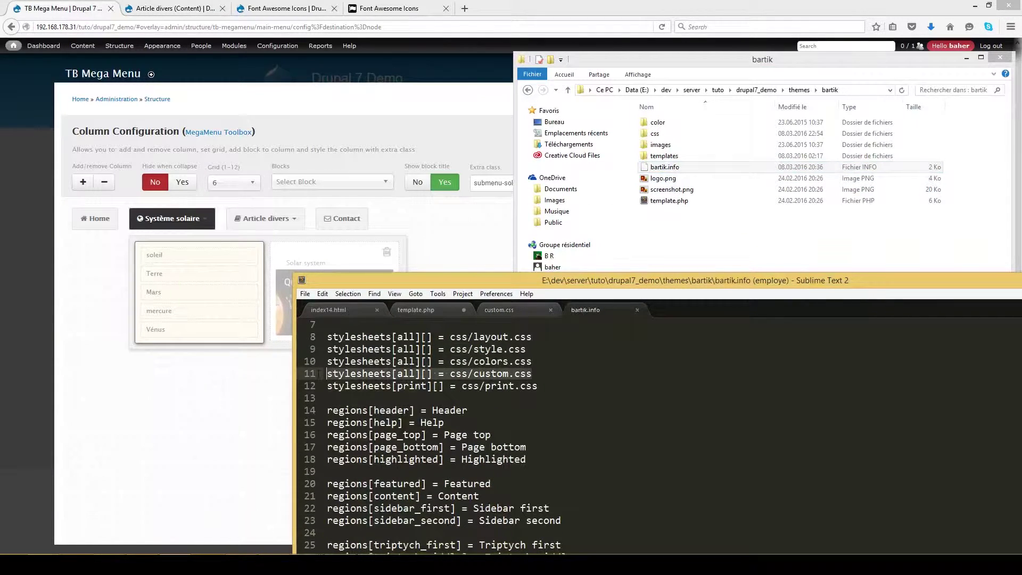
pyautogui.click(637, 309)
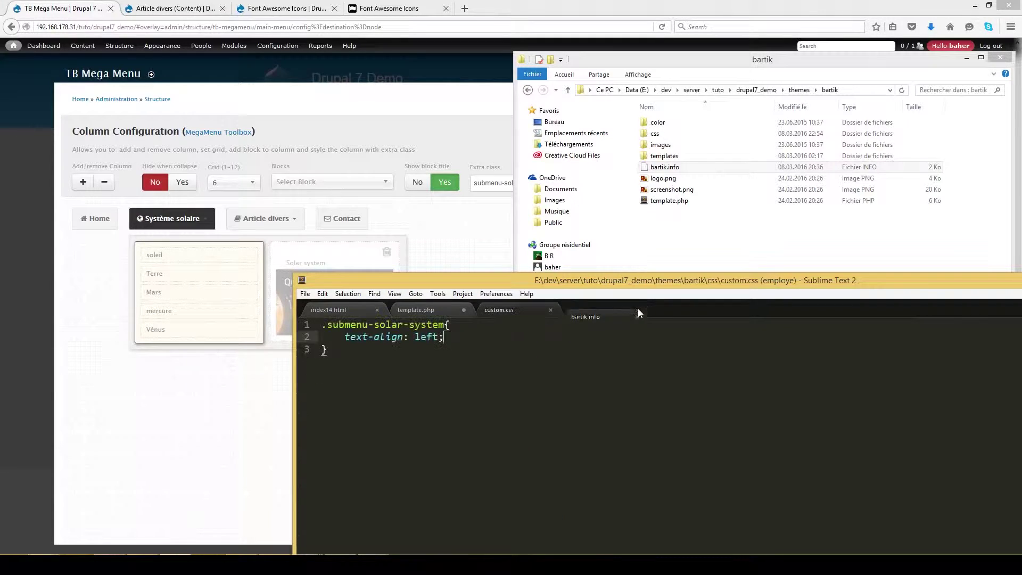
# Switch back to Firefox, then save and close the mega menu configuration.
pyautogui.click(171, 406)
pyautogui.click(862, 180)
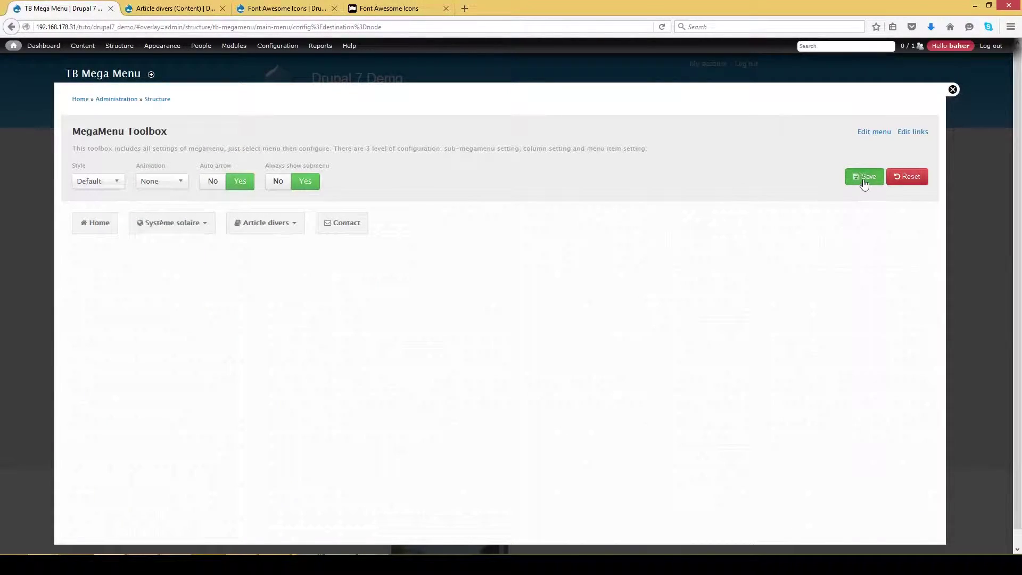
pyautogui.click(953, 89)
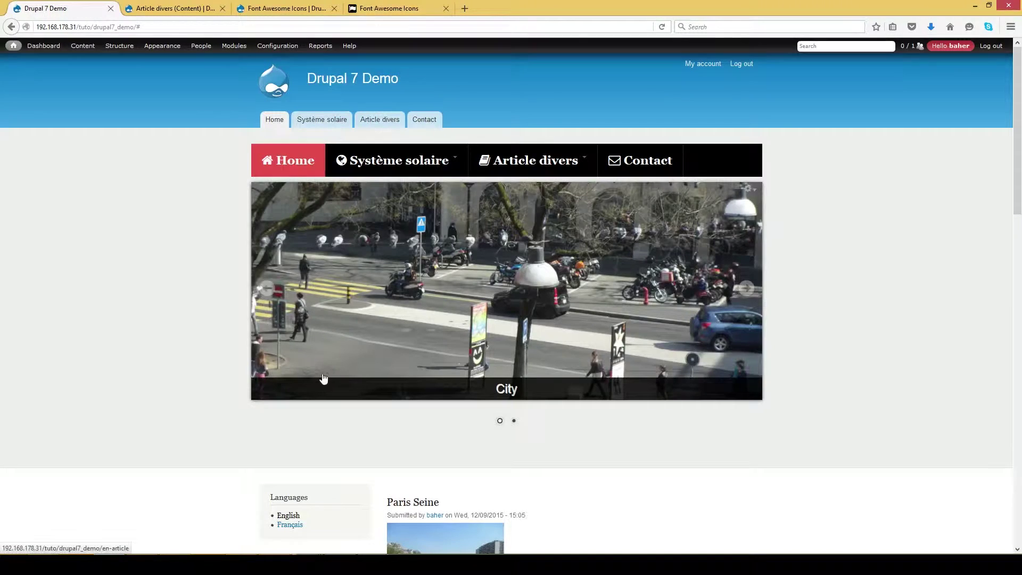
# Reload the home page and check the Système solaire and Article divers submenus.
pyautogui.scroll(-2, 529, 477)
pyautogui.press('F5')
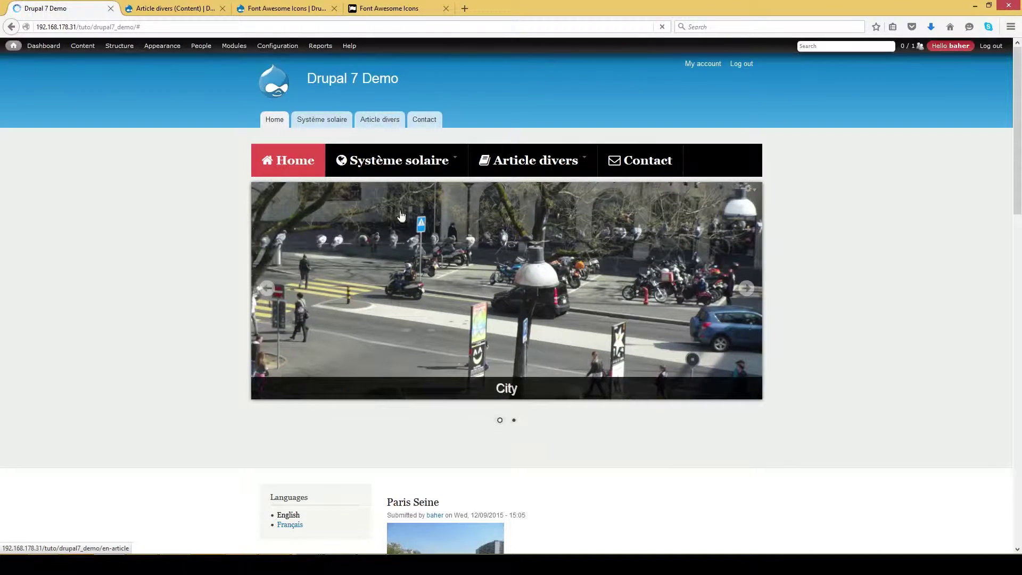
pyautogui.moveTo(423, 164)
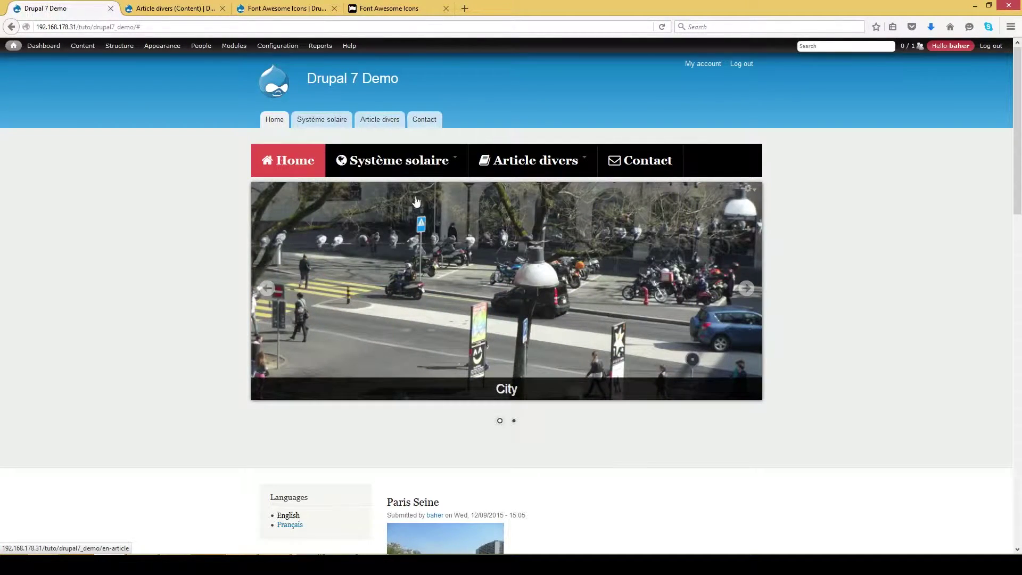
pyautogui.moveTo(589, 167)
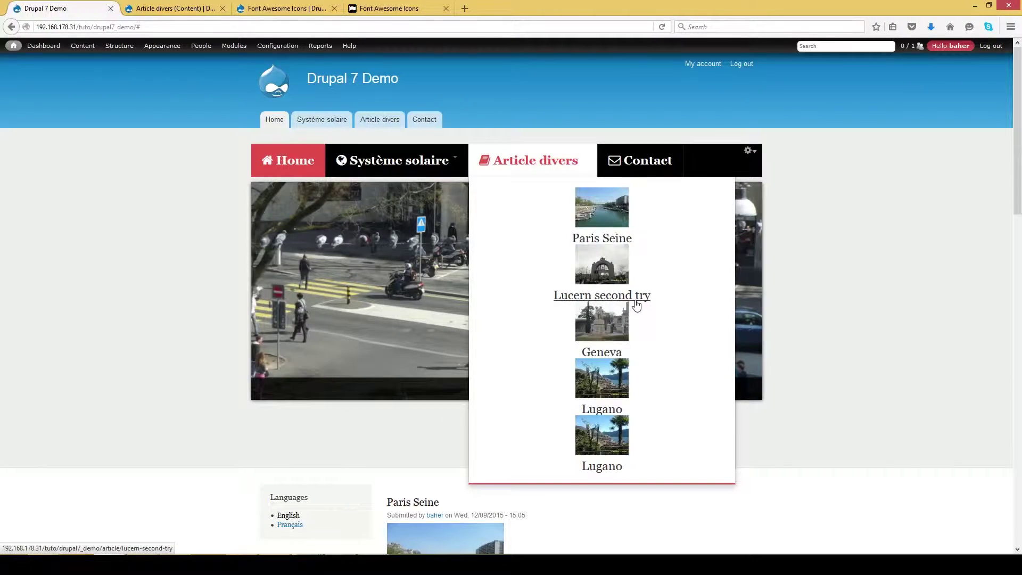
# Inspect the Paris Seine image in the Article divers submenu and select its collapsed views-field-field-image span.
pyautogui.rightClick(604, 214)
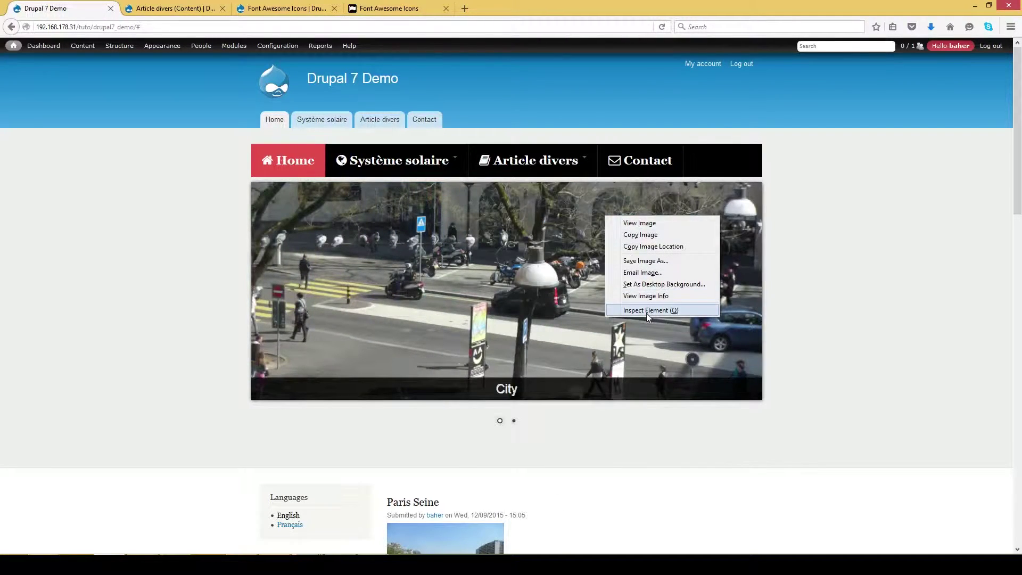
pyautogui.click(646, 311)
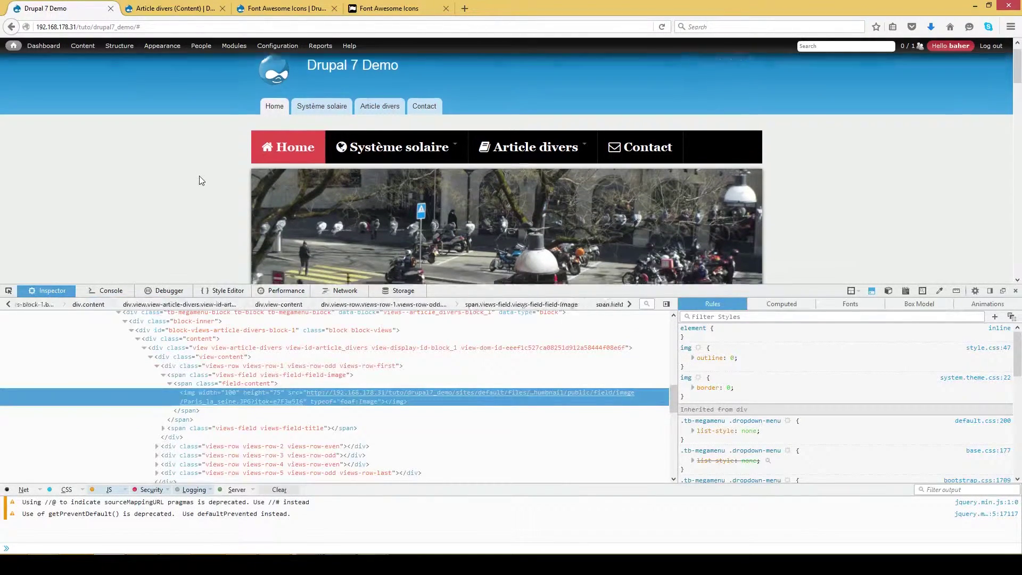
pyautogui.click(287, 375)
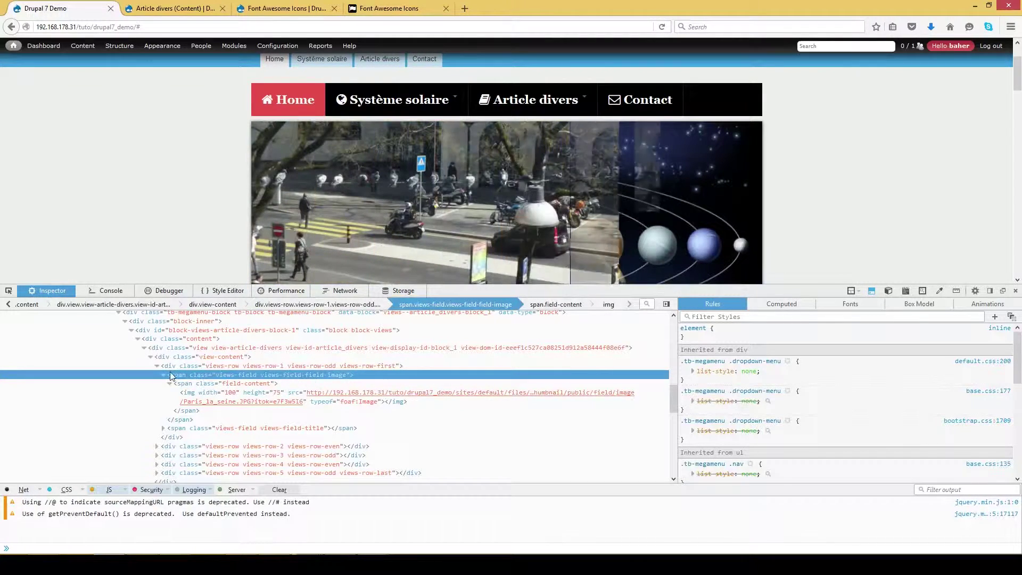
pyautogui.click(164, 375)
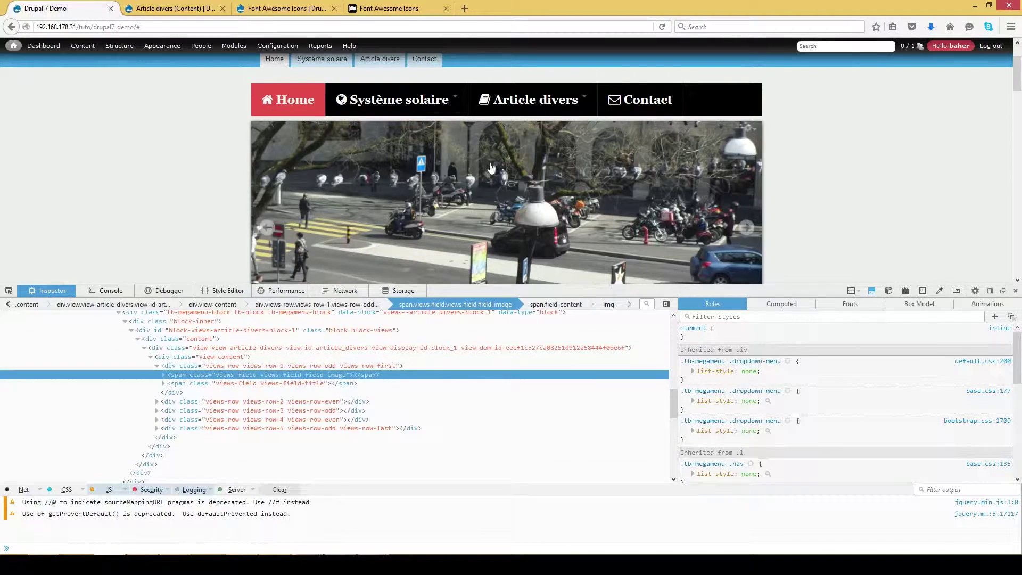
pyautogui.moveTo(532, 99)
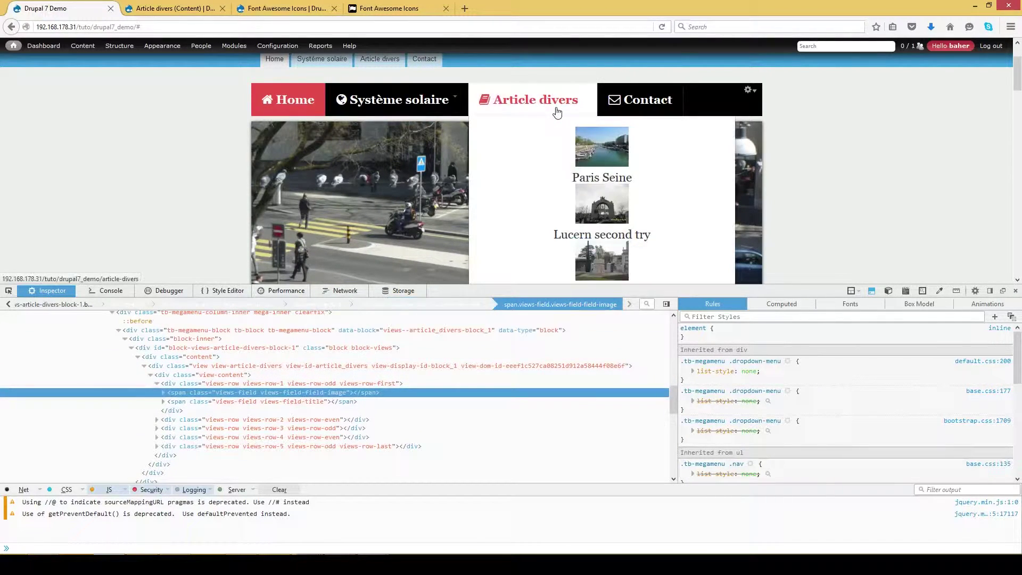
pyautogui.rightClick(588, 155)
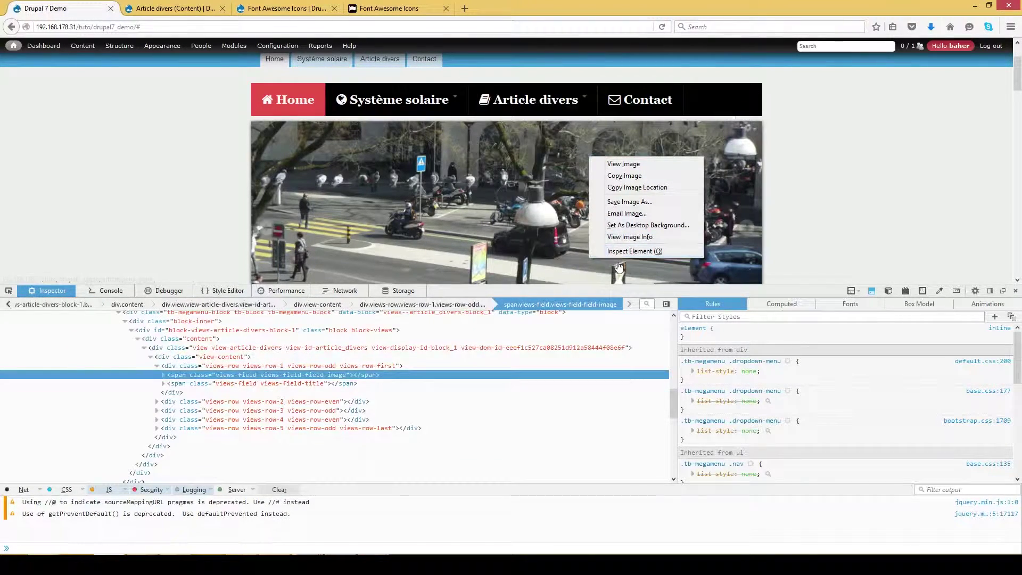
pyautogui.click(438, 366)
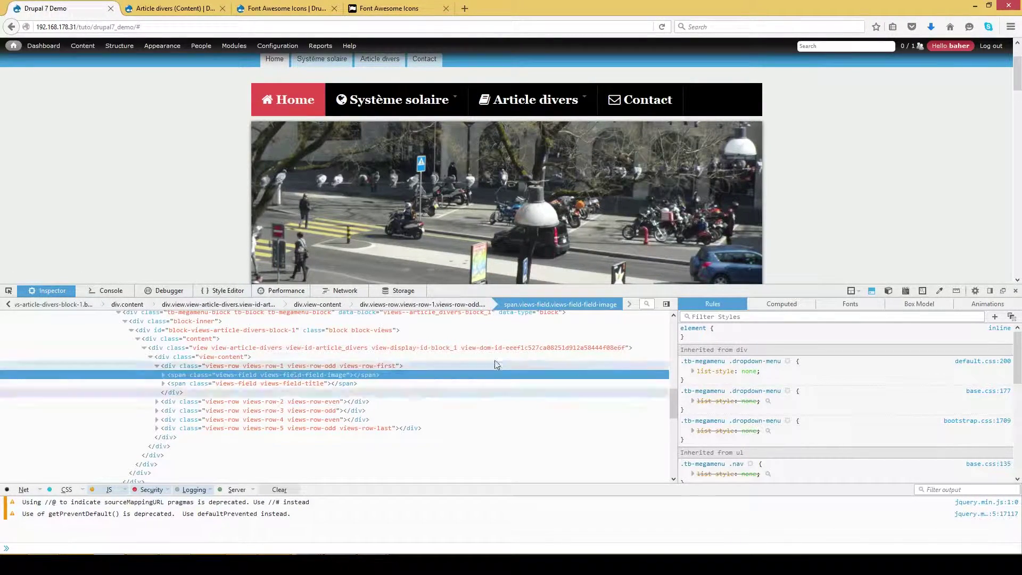
# Add float: left to the inline style of the first row's views-field-field-image span in the inspector.
pyautogui.click(741, 340)
pyautogui.write('floa')
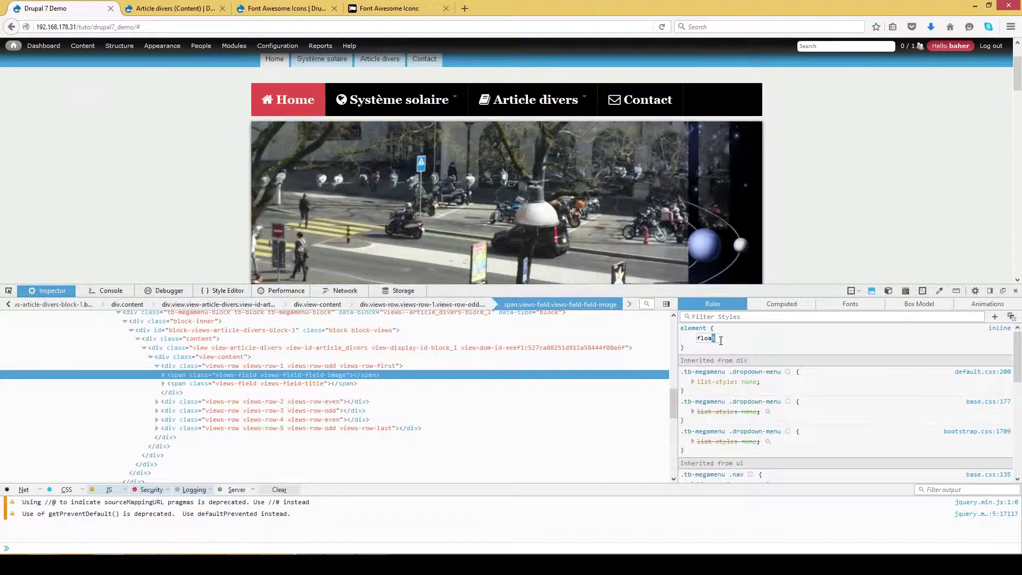
pyautogui.press('Tab')
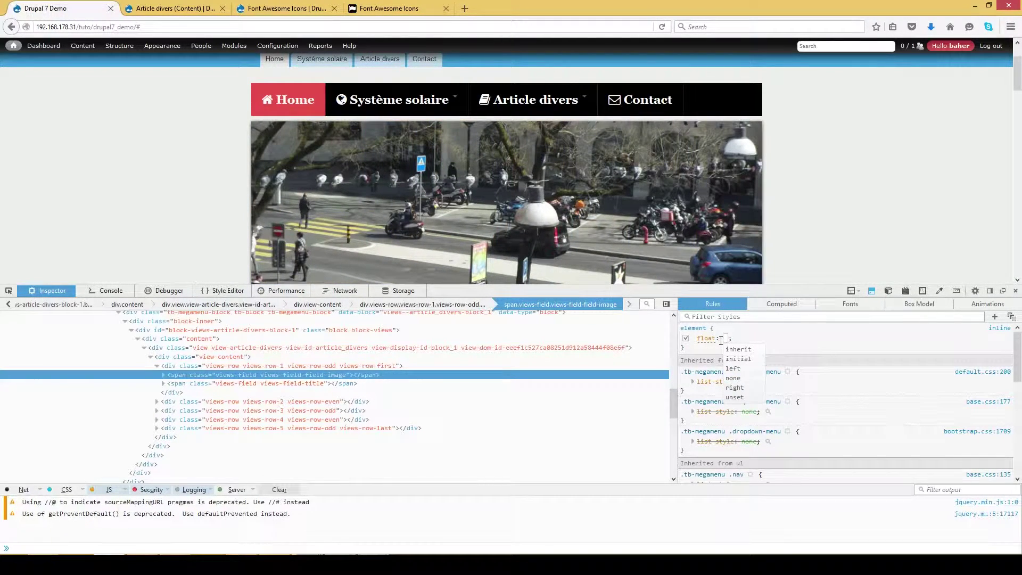
pyautogui.write('left')
pyautogui.press('Return')
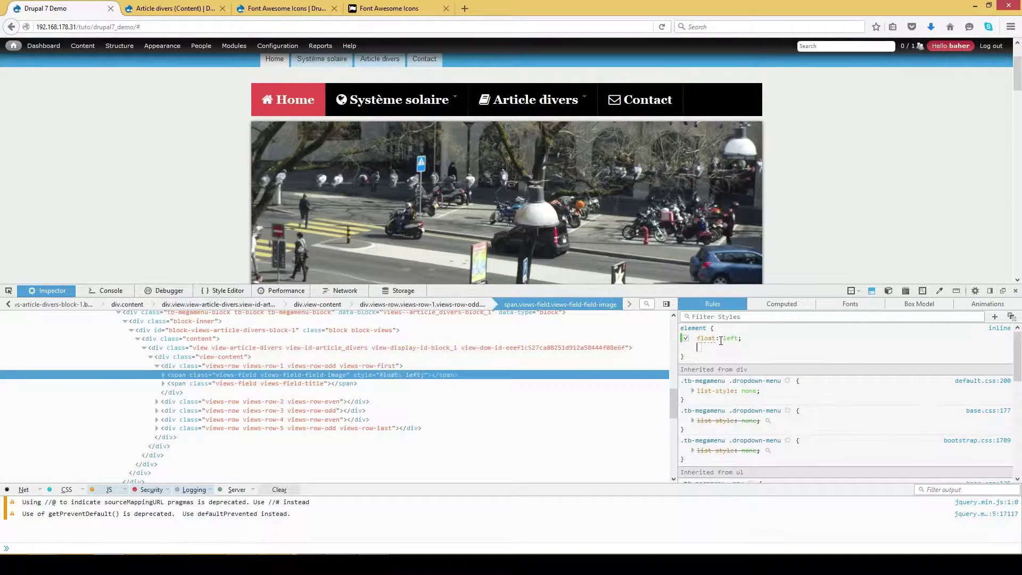
# Add float: left to the inline style of the first row's views-field-title span and check the Article divers submenu.
pyautogui.moveTo(532, 101)
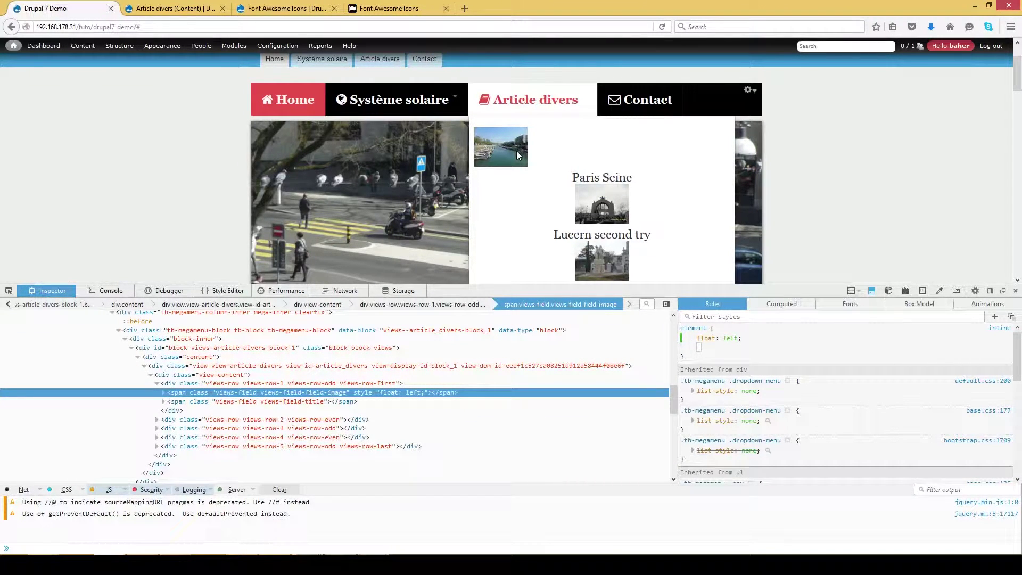
pyautogui.click(232, 384)
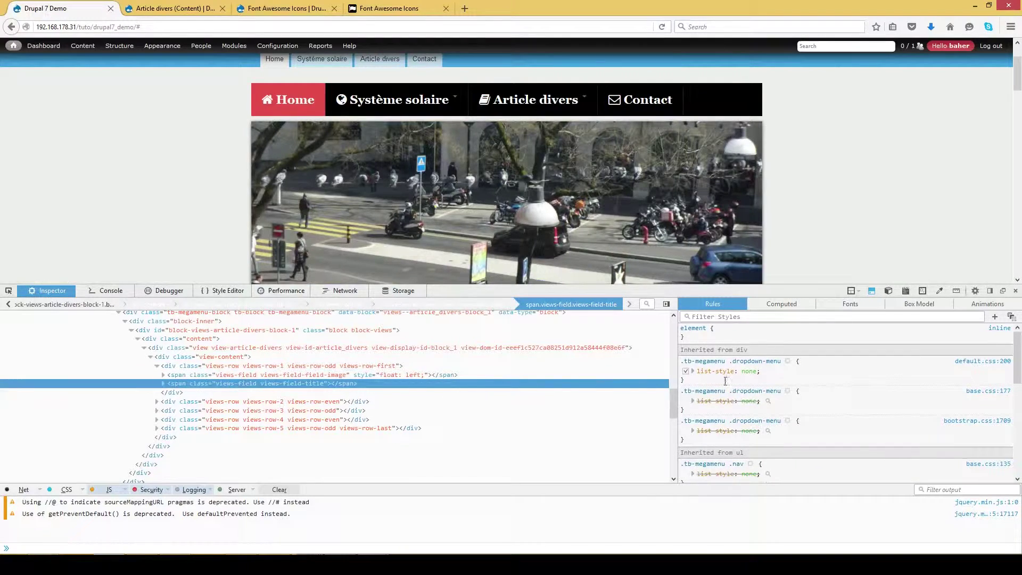
pyautogui.click(739, 334)
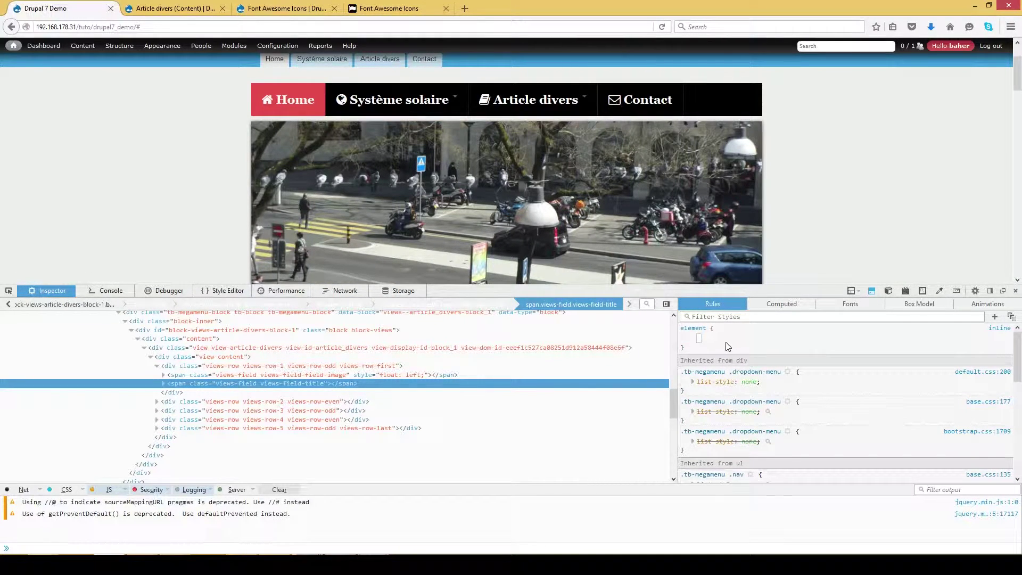
pyautogui.write('float: ')
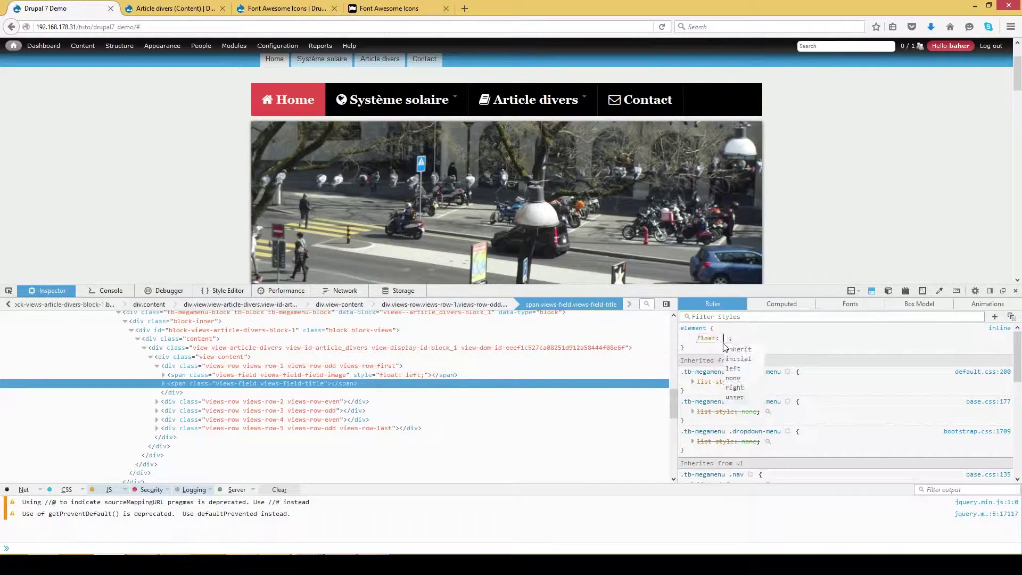
pyautogui.write('l')
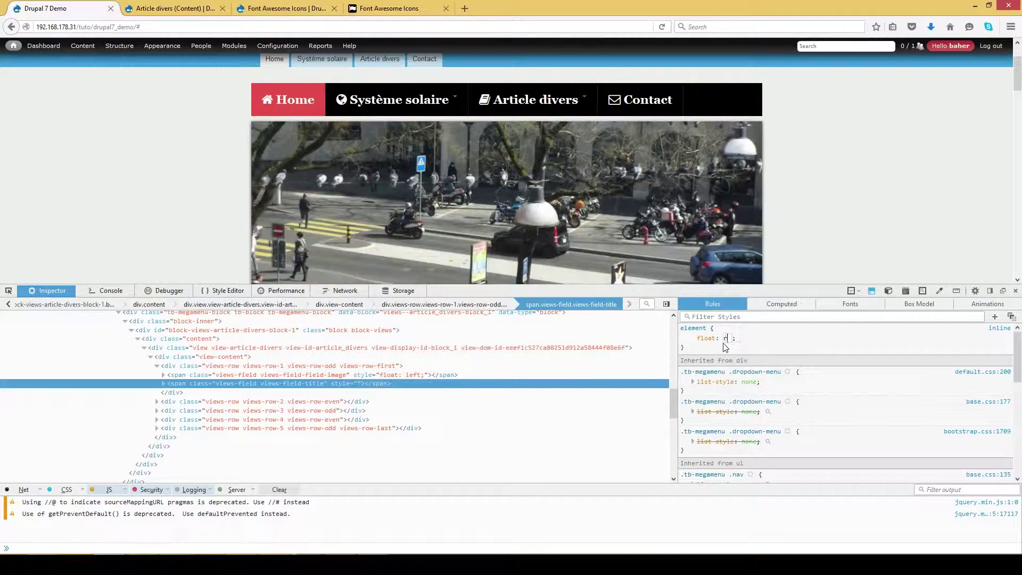
pyautogui.write('eft')
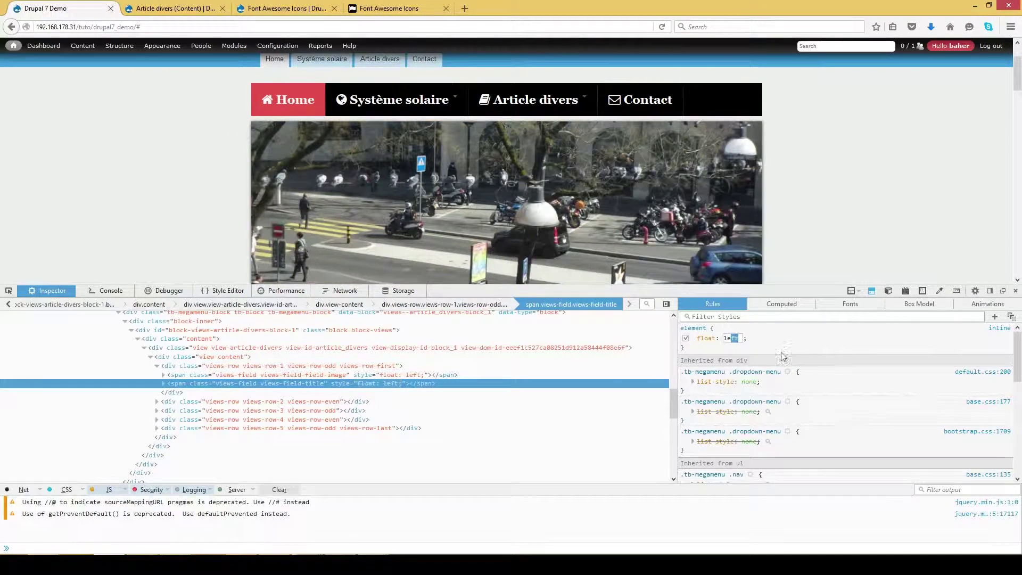
pyautogui.press('Return')
pyautogui.click(783, 356)
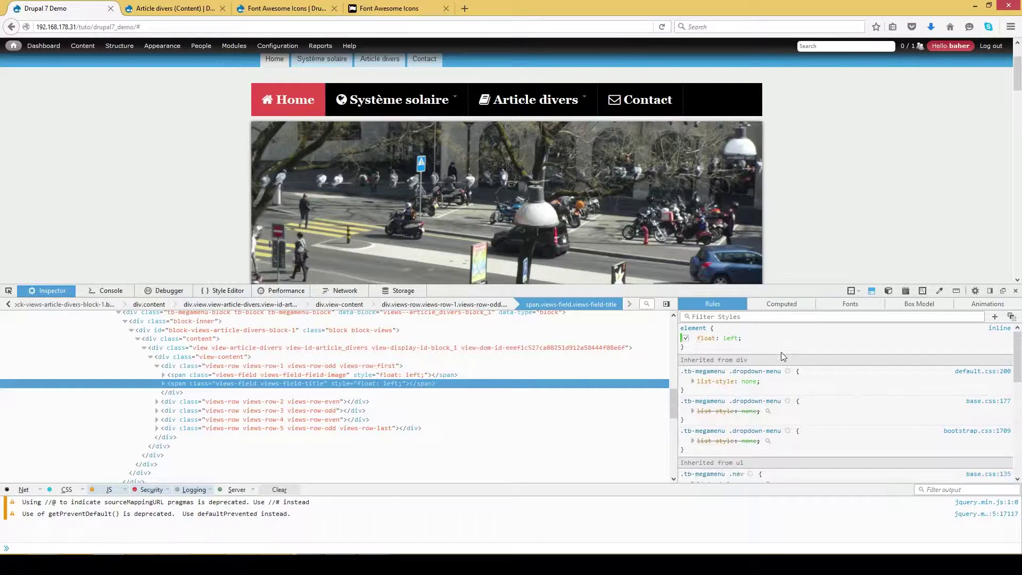
pyautogui.moveTo(532, 118)
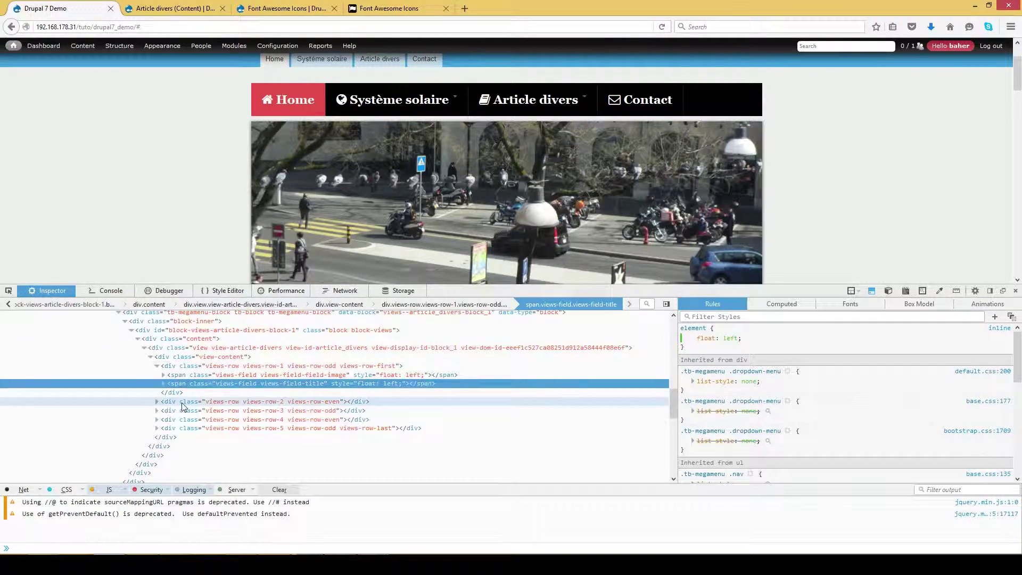
# Add clear: left to the inline style of the views-row-2 div and check the Article divers submenu.
pyautogui.click(181, 403)
pyautogui.click(731, 331)
pyautogui.write('clear')
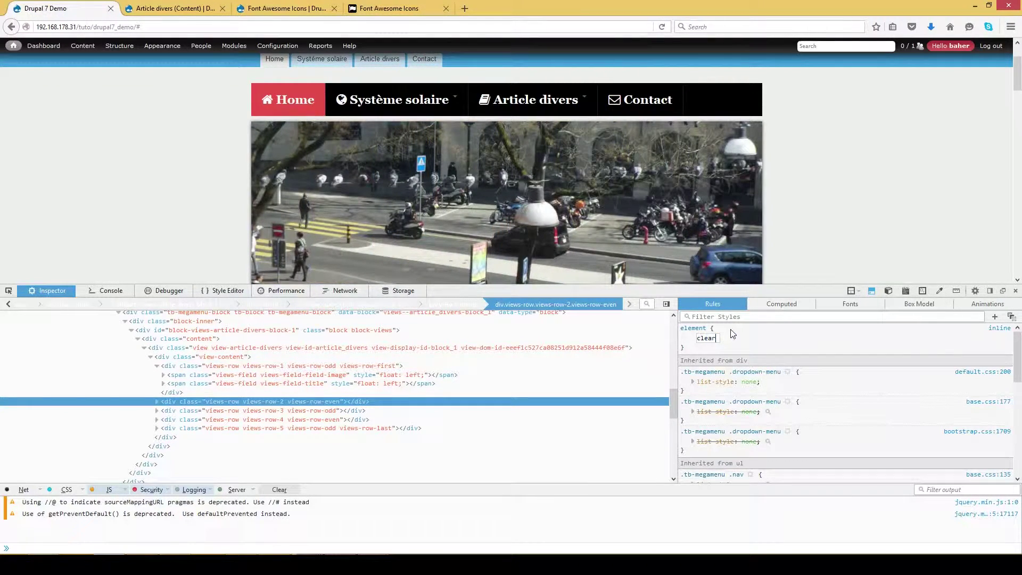
pyautogui.press('Tab')
pyautogui.write('left')
pyautogui.press('Return')
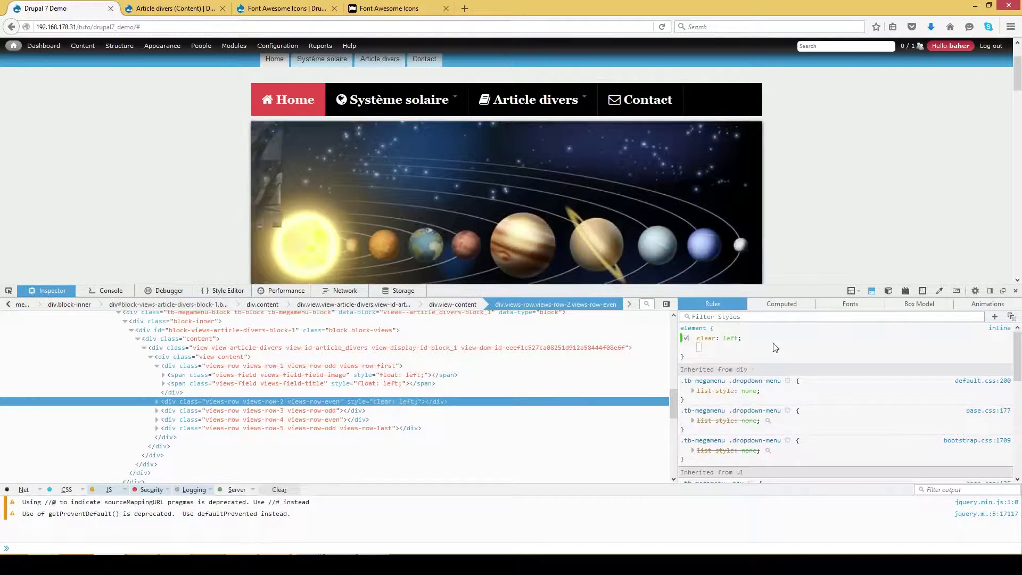
pyautogui.moveTo(553, 101)
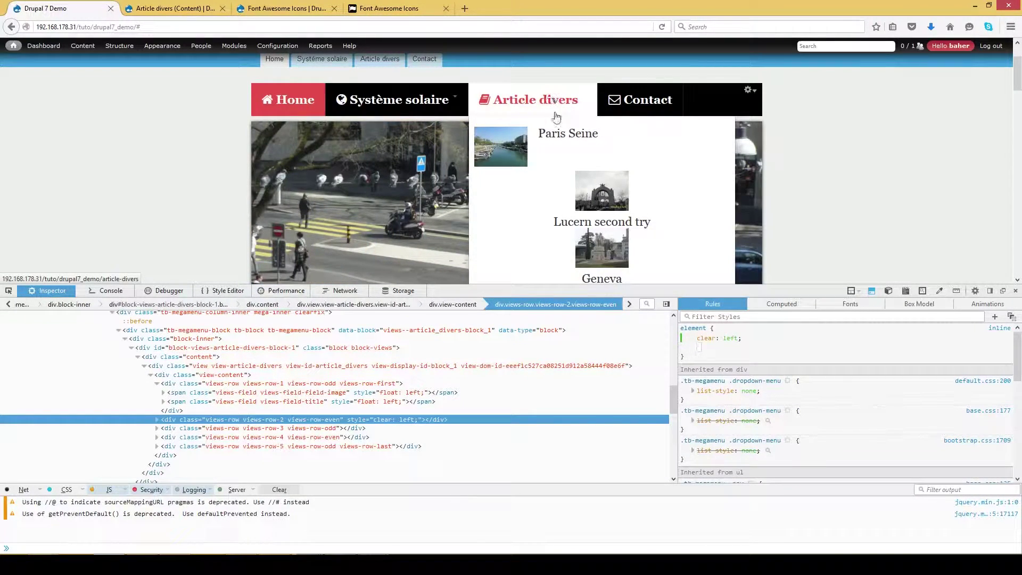
pyautogui.scroll(-1, 178, 361)
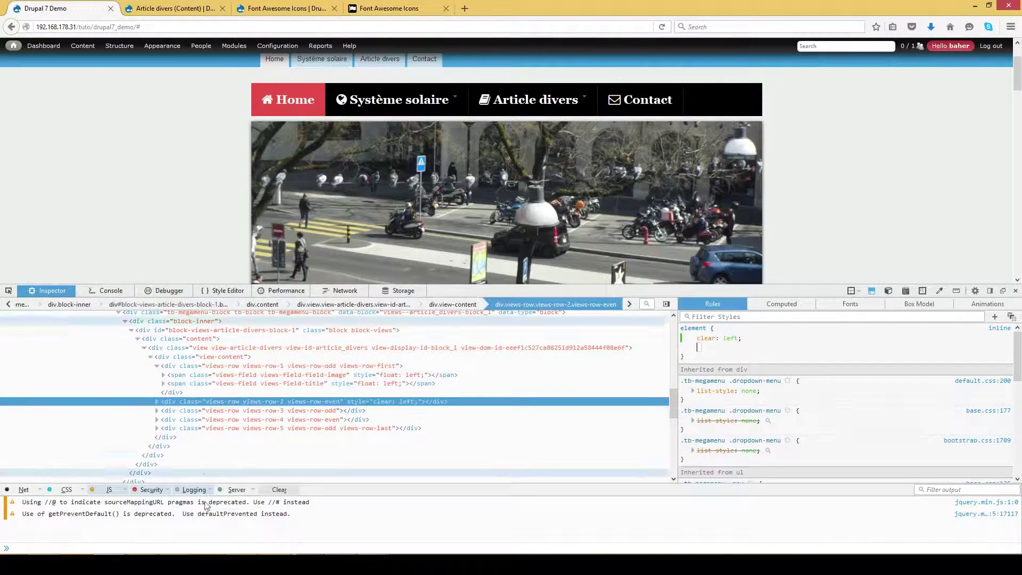
# Switch to Sublime Text and start a new .view-article-divers descendant class selector below the .submenu-solar-system rule in custom.css.
pyautogui.hotkey('alt', 'Tab')
pyautogui.click(394, 358)
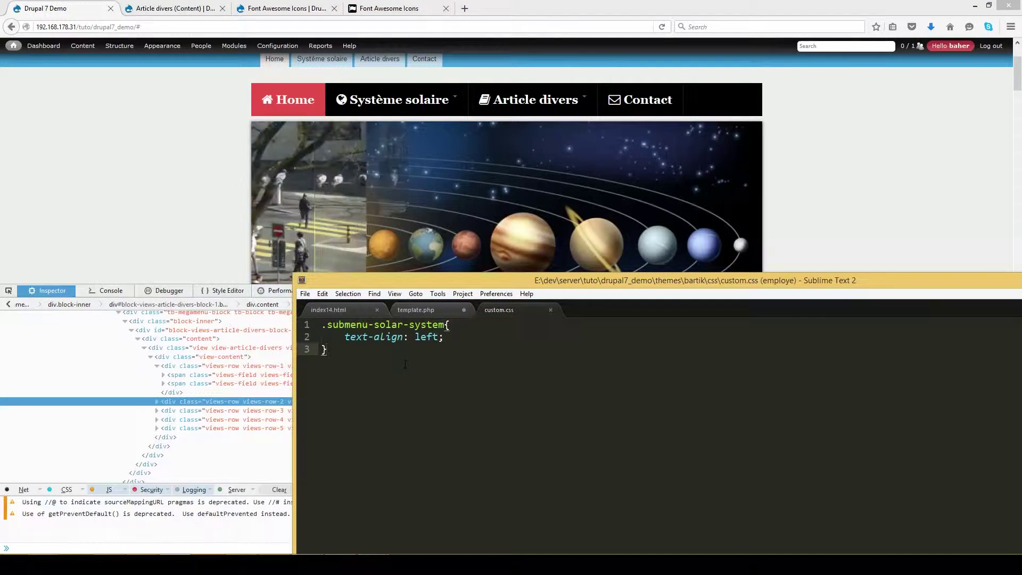
pyautogui.press('Return')
pyautogui.press('Return')
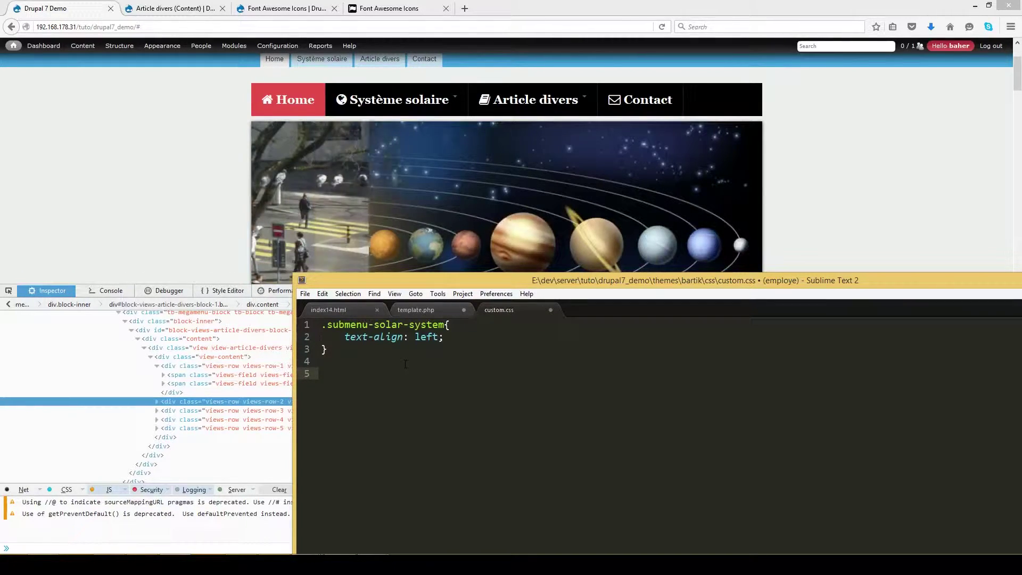
pyautogui.write('.vie')
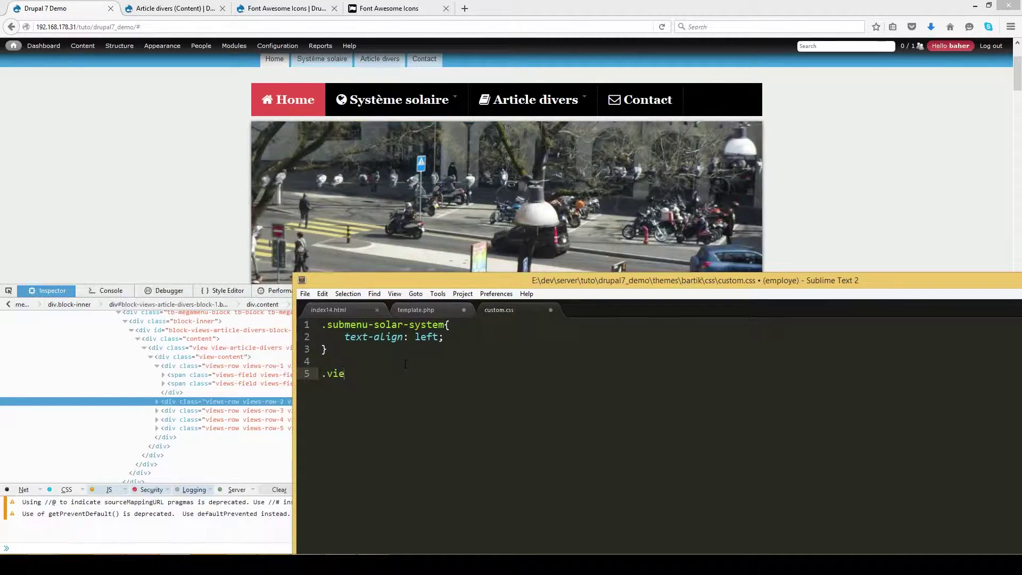
pyautogui.write('w-article')
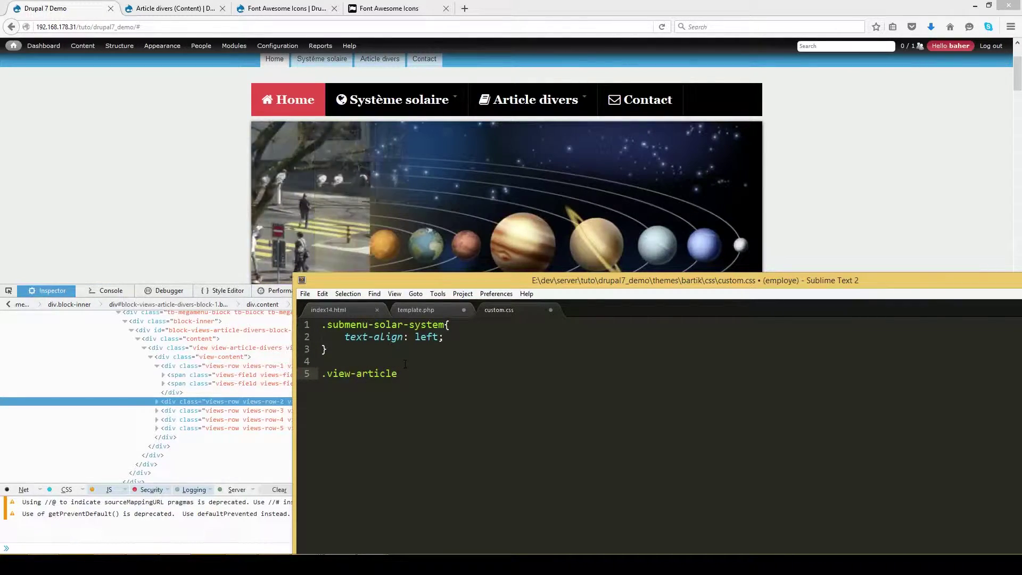
pyautogui.write('-divers')
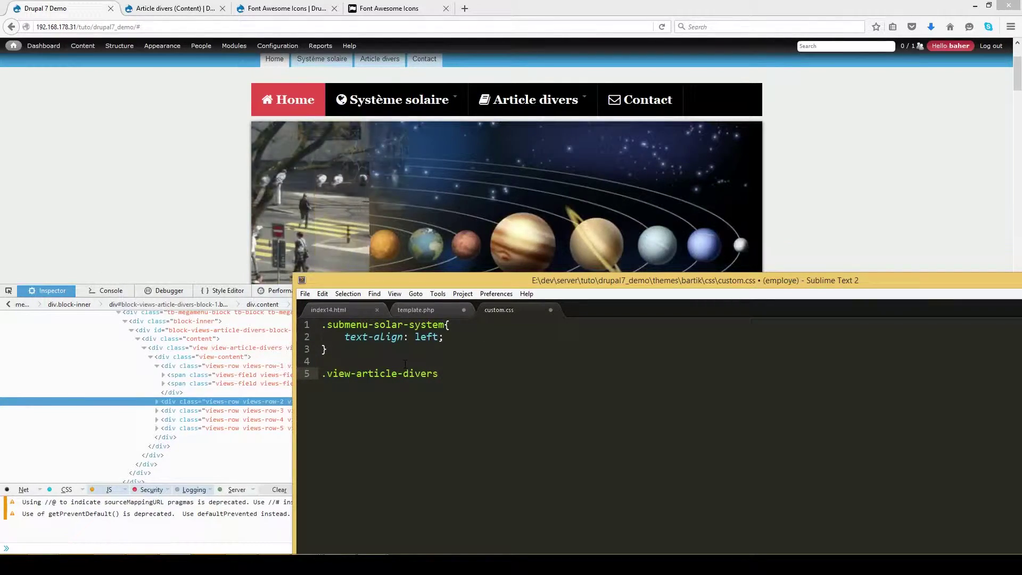
pyautogui.write('.')
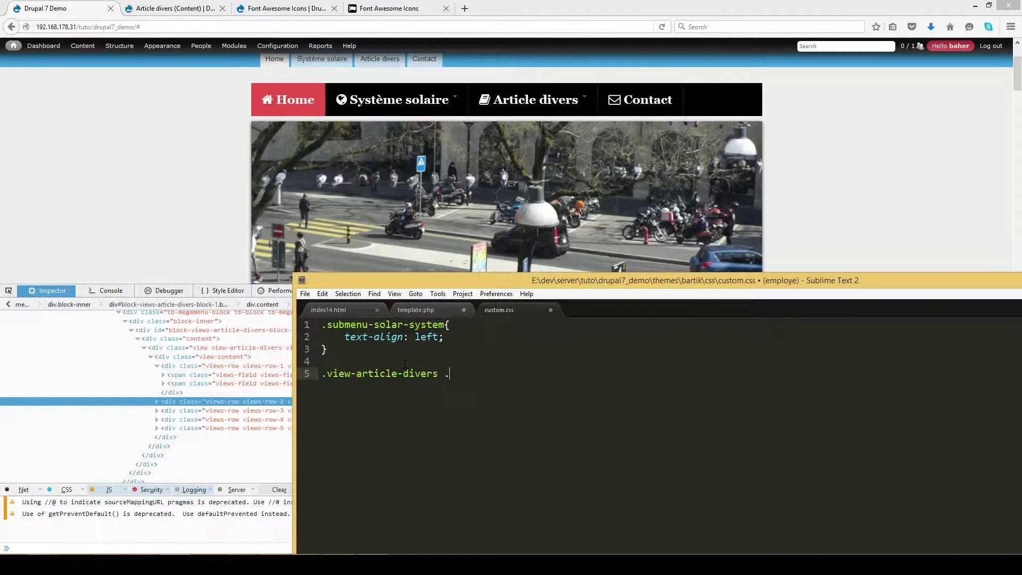
# Copy the image span's class name from the Firefox inspector and complete the selector in custom.css as .view-article-divers .views-field-field-image.
pyautogui.click(264, 401)
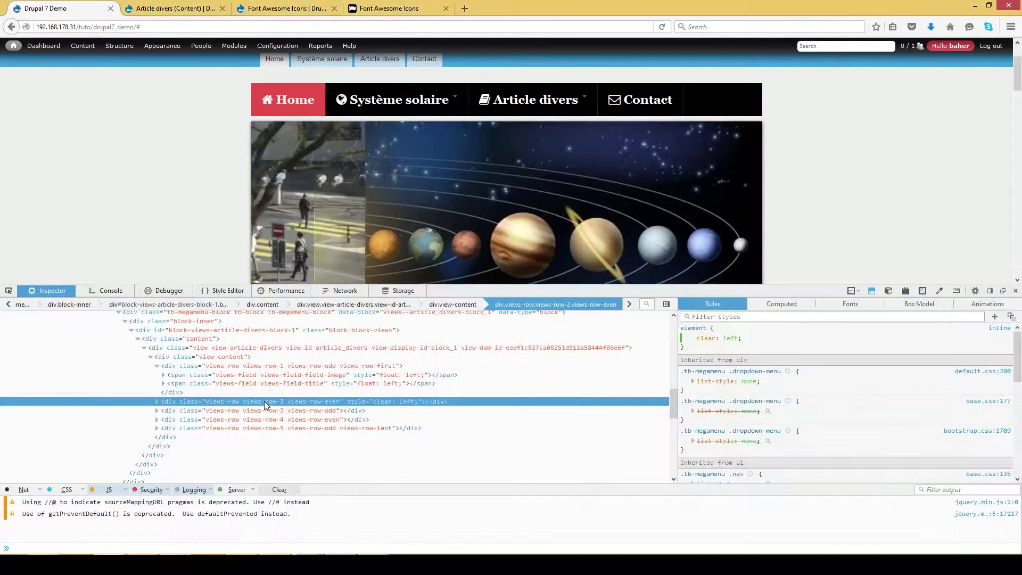
pyautogui.click(260, 375)
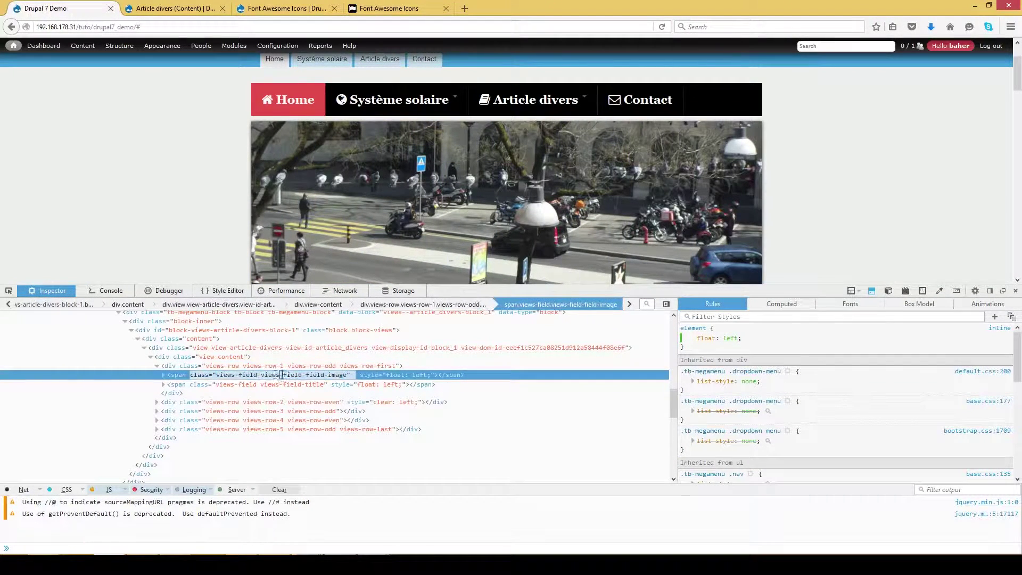
pyautogui.moveTo(260, 375); pyautogui.dragTo(342, 374)
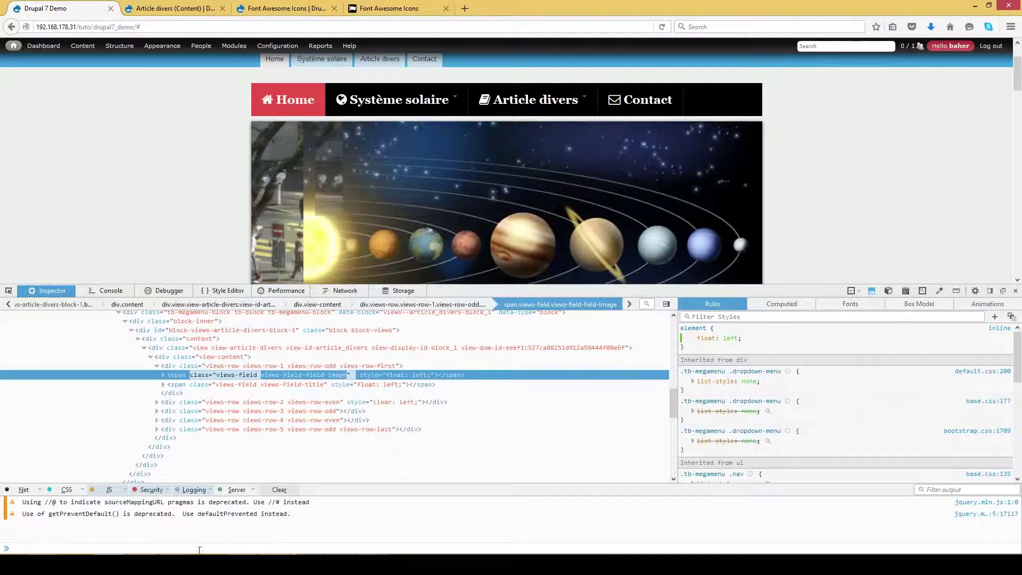
pyautogui.hotkey('alt', 'Tab')
pyautogui.write('views-field-field-image')
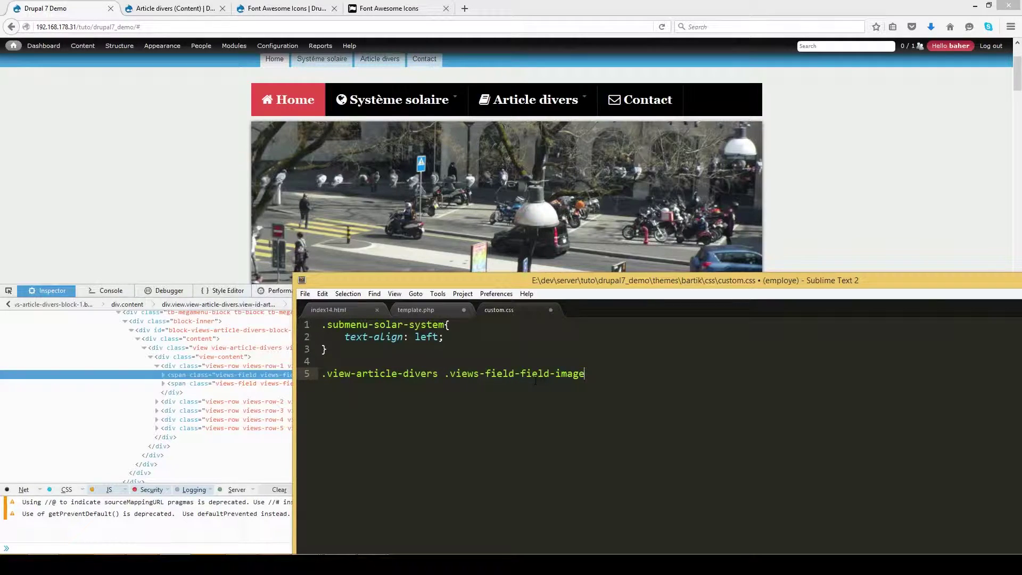
# Duplicate the .view-article-divers .views-field-field-image selector on the same line, separated by a comma.
pyautogui.moveTo(589, 374); pyautogui.dragTo(321, 374)
pyautogui.hotkey('ctrl', 'c')
pyautogui.click(583, 372)
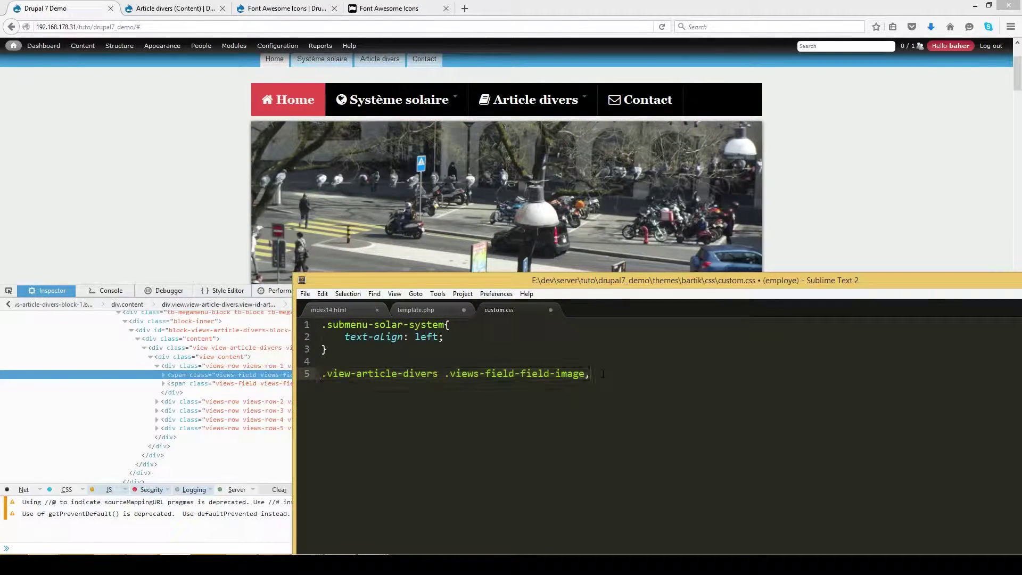
pyautogui.hotkey('ctrl', 'v')
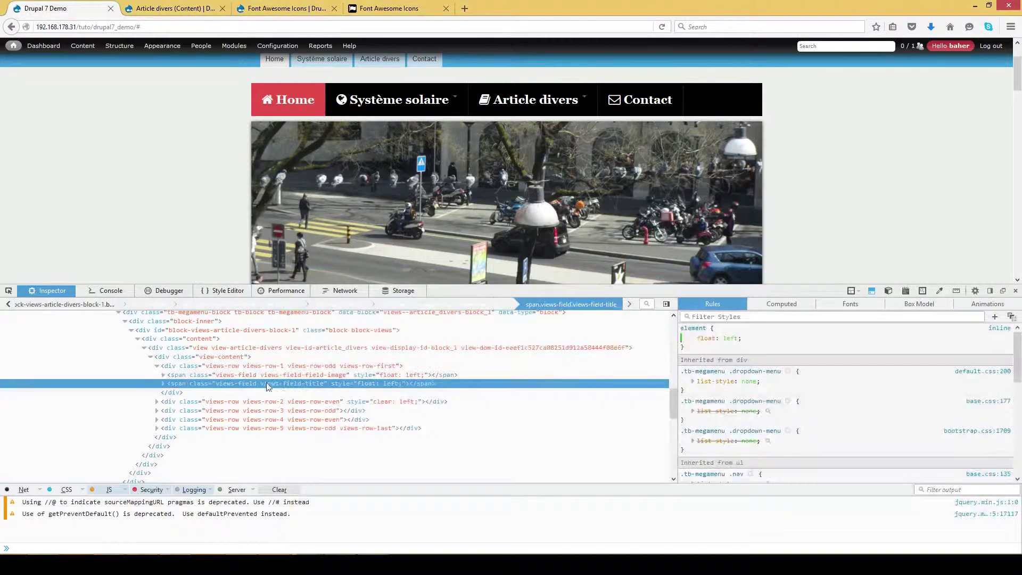
# Copy the title span's class name from the inspector and change the second selector to .view-article-divers .views-field-title.
pyautogui.click(284, 383)
pyautogui.click(284, 383)
pyautogui.moveTo(260, 384); pyautogui.dragTo(323, 385)
pyautogui.hotkey('ctrl', 'c')
pyautogui.click(191, 564)
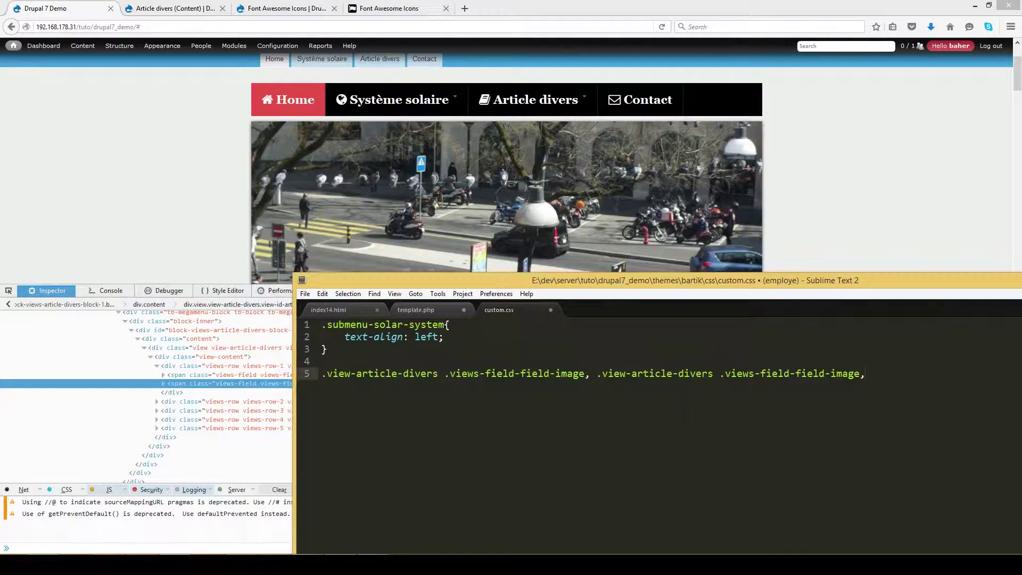
pyautogui.moveTo(719, 373); pyautogui.dragTo(861, 373)
pyautogui.hotkey('ctrl', 'v')
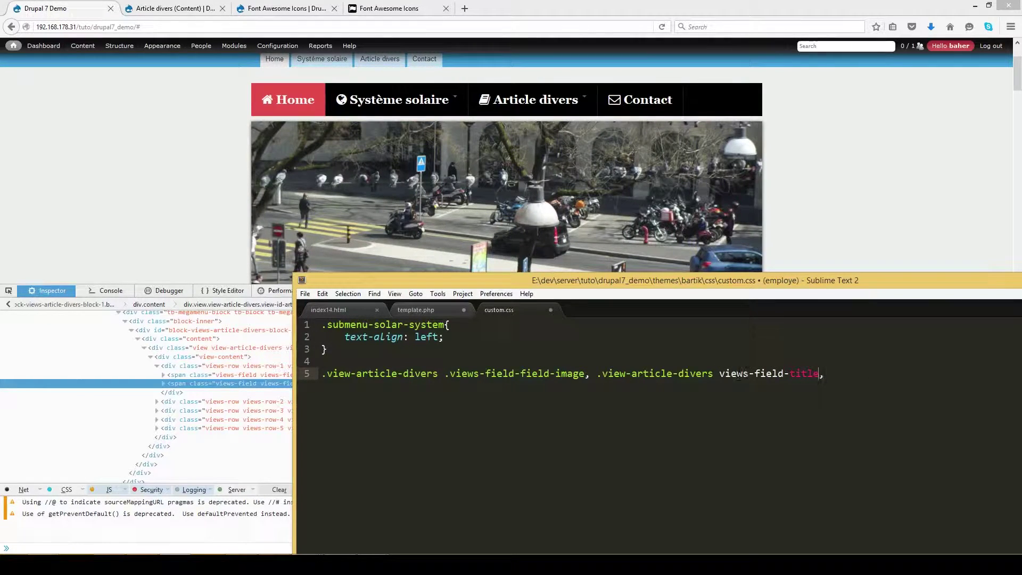
pyautogui.click(721, 373)
pyautogui.write('.')
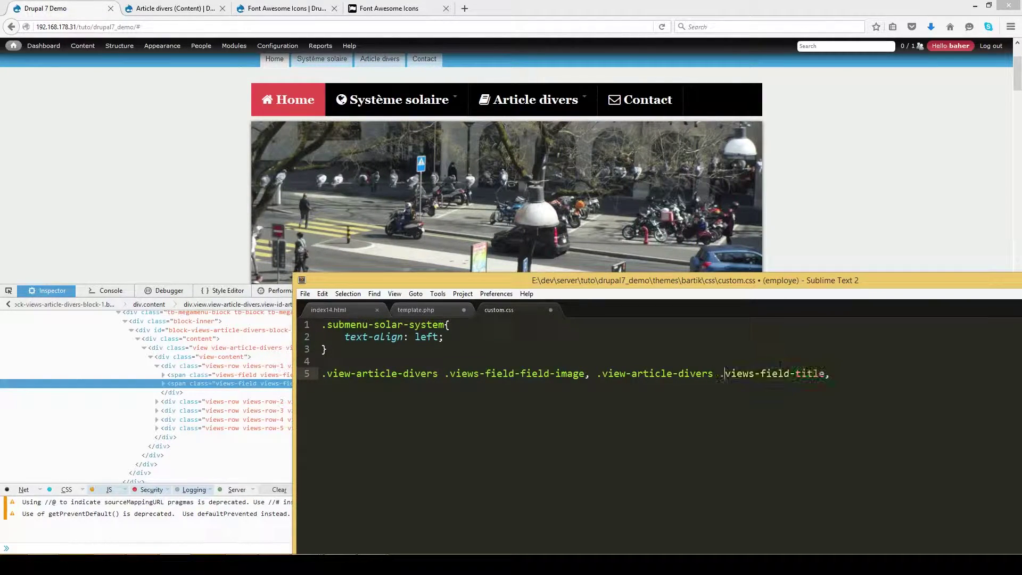
# Give the image and title selectors a rule body with float: left; and save custom.css.
pyautogui.click(829, 374)
pyautogui.write('{')
pyautogui.press('Return')
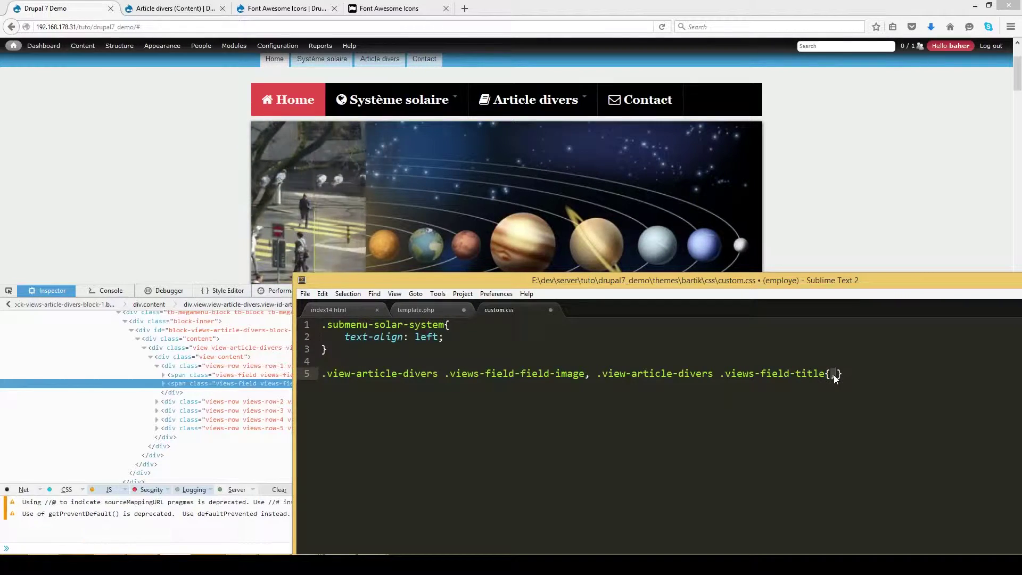
pyautogui.press('Return')
pyautogui.press('Up')
pyautogui.press('Tab')
pyautogui.write('fl')
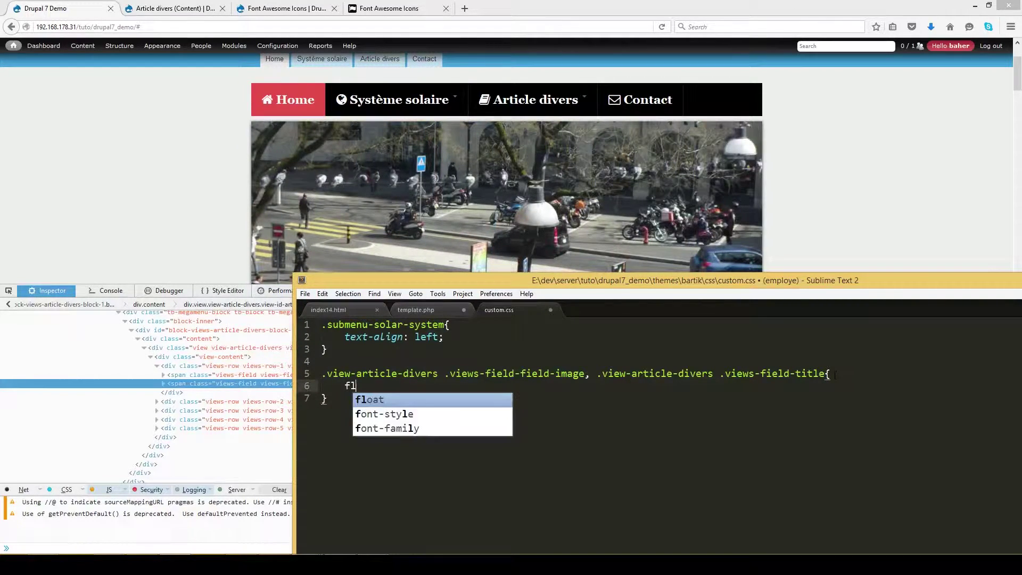
pyautogui.write('oat: left;')
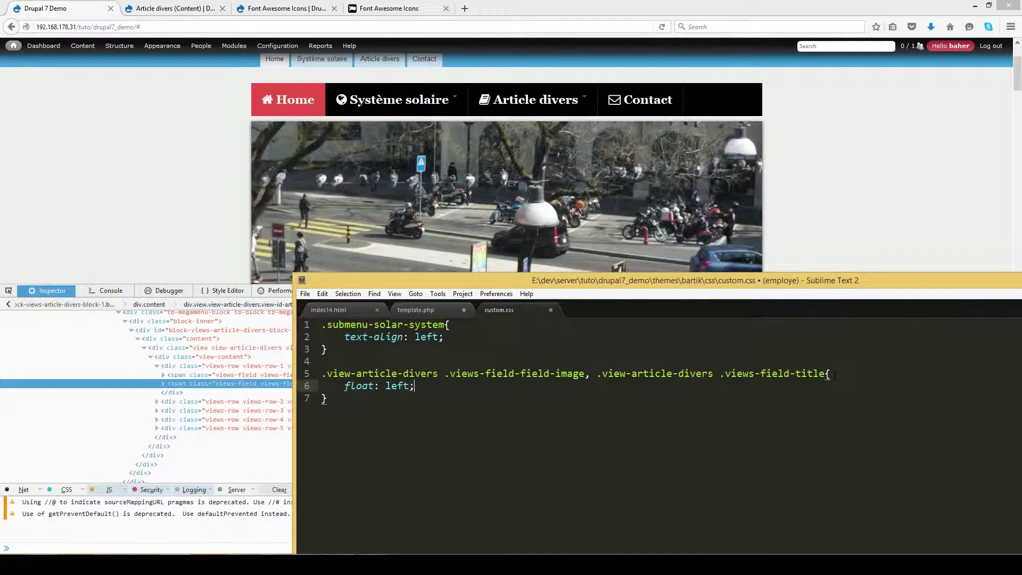
pyautogui.hotkey('ctrl', 's')
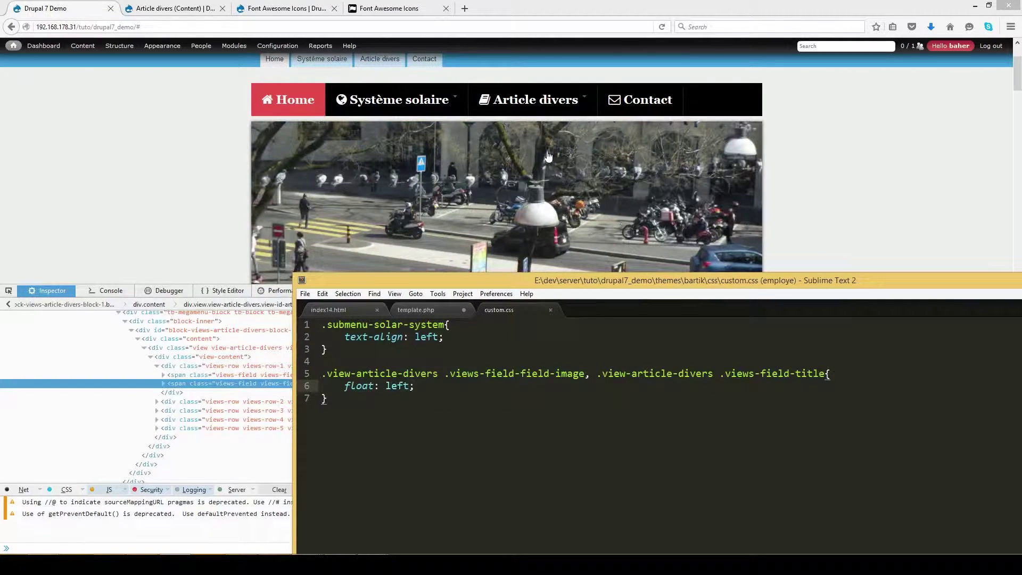
# Switch back to Firefox, reload the home page and check the image and title layout in the Article divers submenu.
pyautogui.click(150, 203)
pyautogui.press('F5')
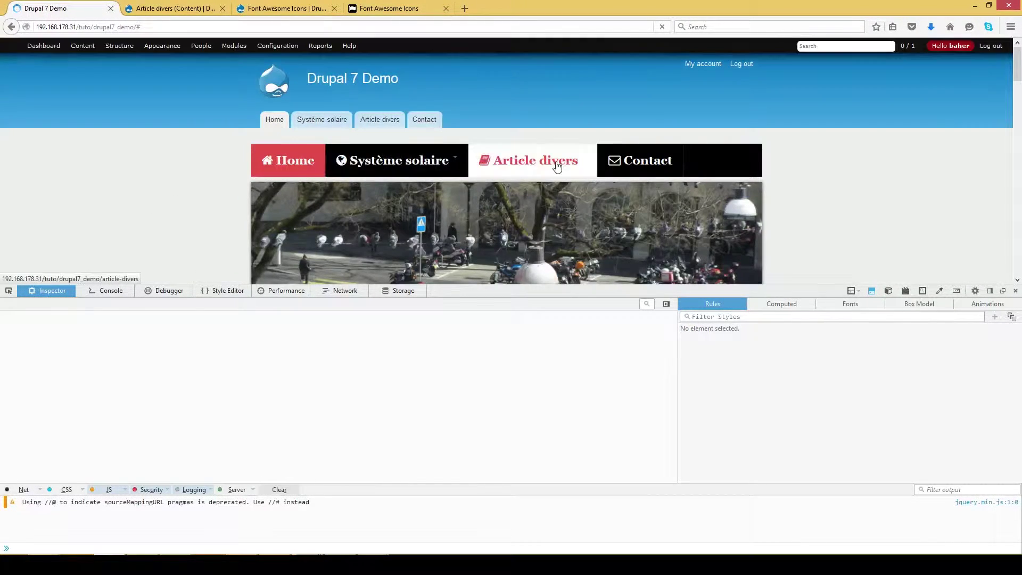
pyautogui.moveTo(548, 161)
pyautogui.scroll(-1, 547, 165)
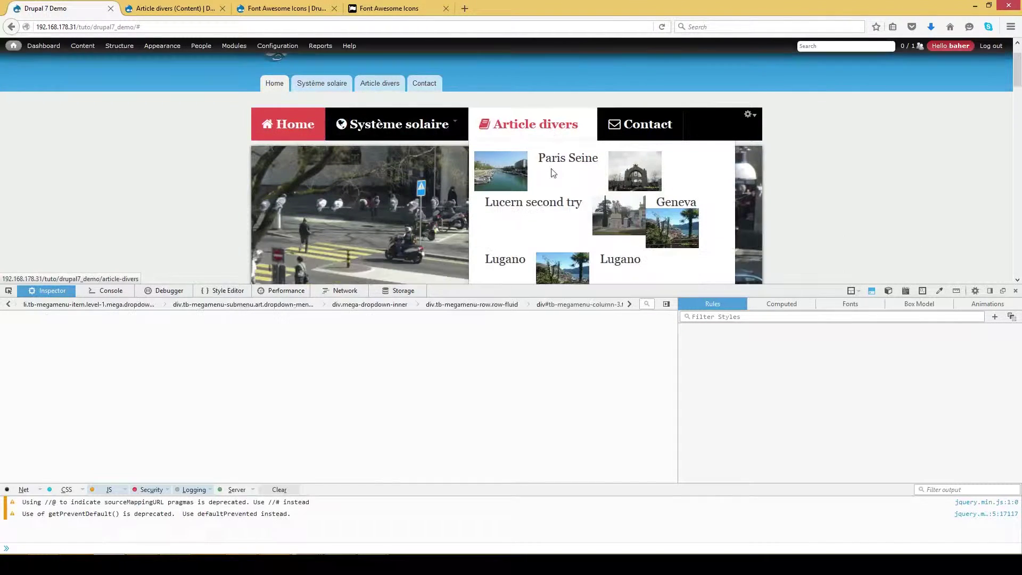
pyautogui.scroll(-1, 550, 168)
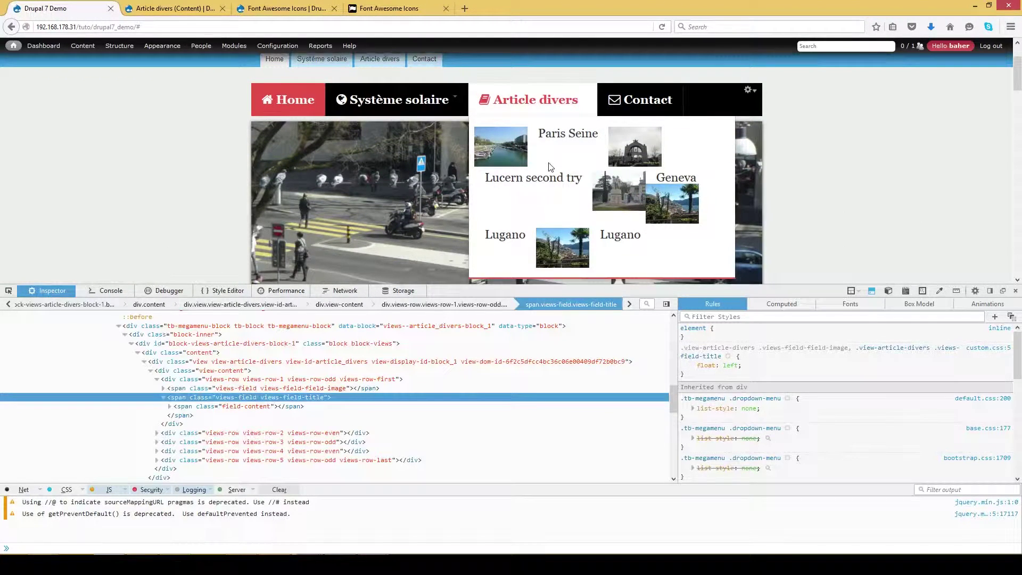
pyautogui.scroll(-1, 277, 418)
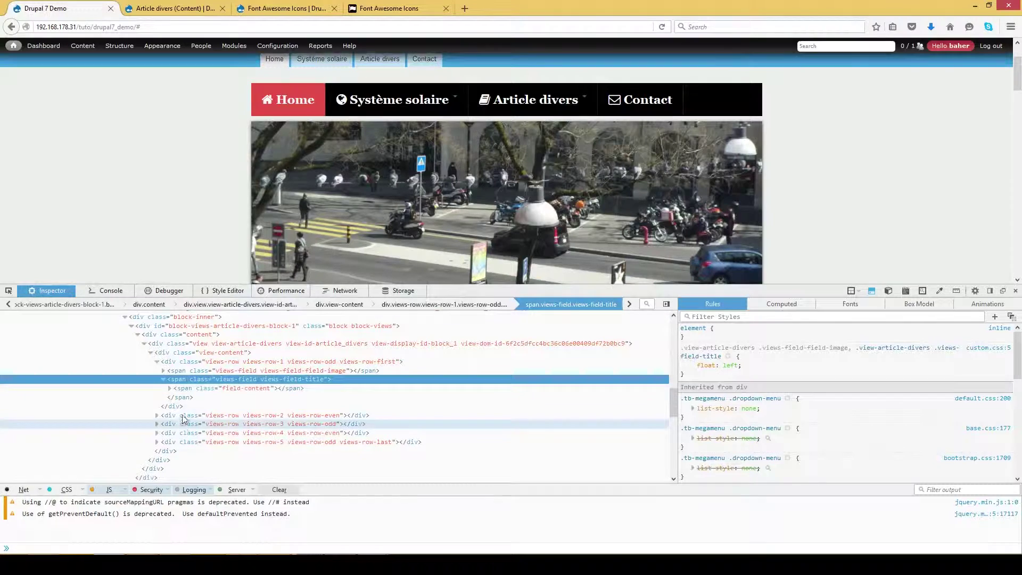
# Copy the class names views-row views-row-2 from the second article row's div in the inspector.
pyautogui.click(276, 417)
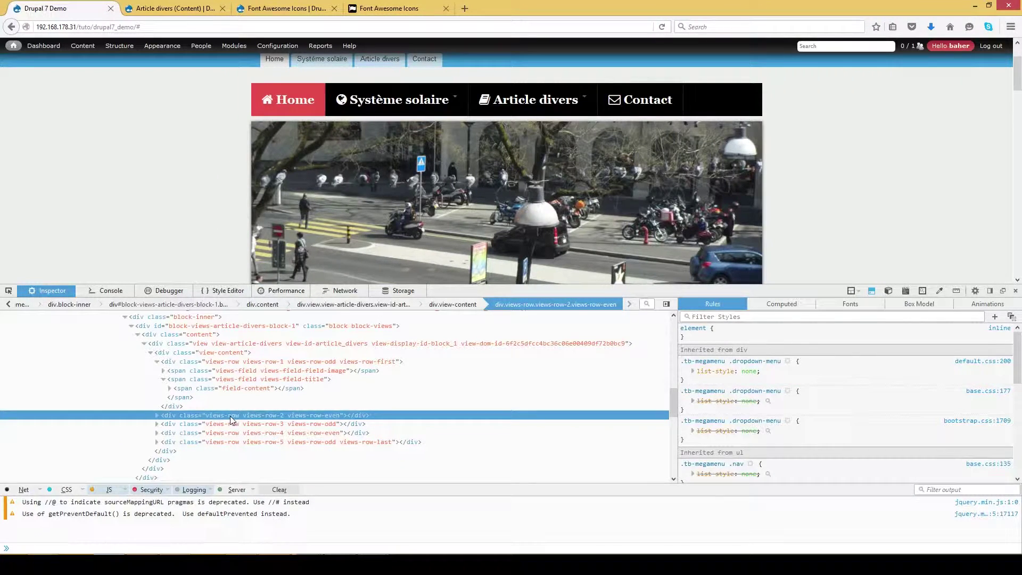
pyautogui.click(158, 361)
pyautogui.doubleClick(271, 371)
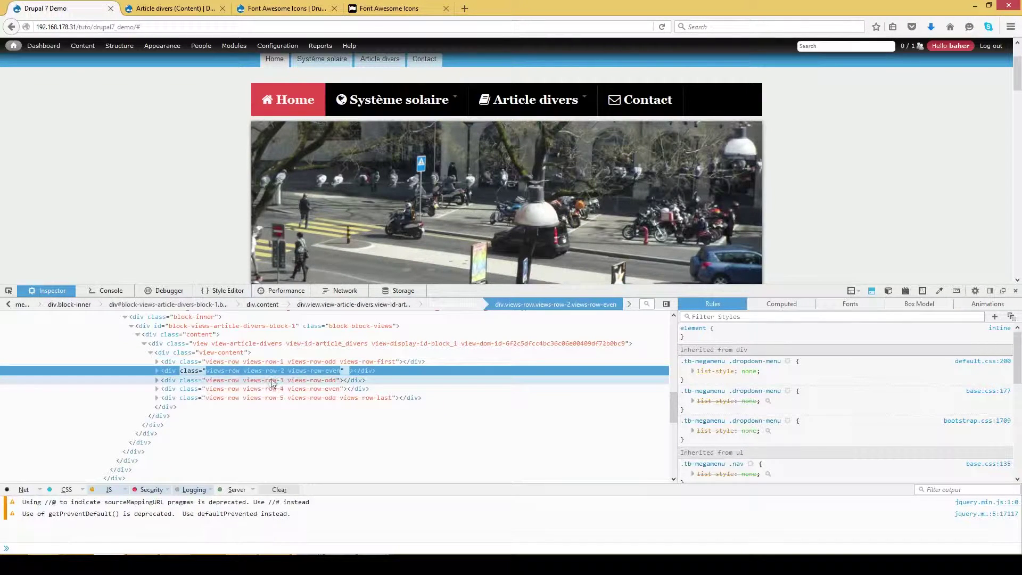
pyautogui.click(278, 371)
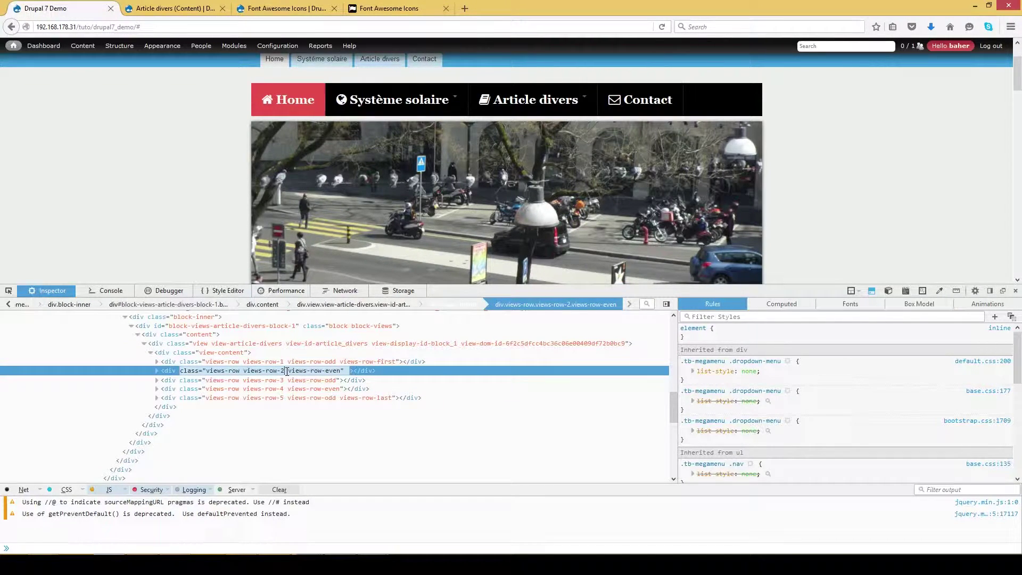
pyautogui.moveTo(285, 371); pyautogui.dragTo(244, 372)
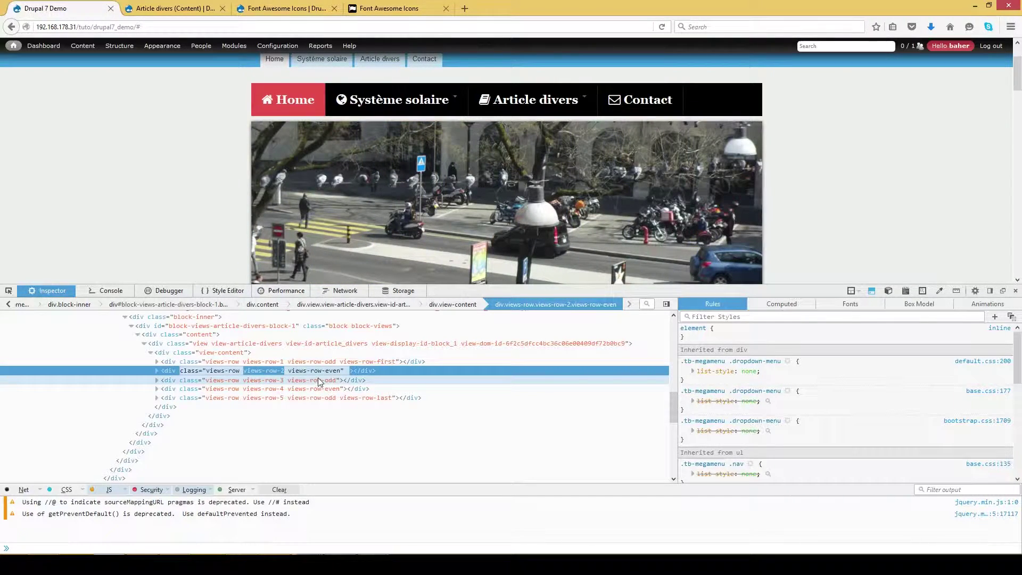
pyautogui.click(281, 370)
pyautogui.moveTo(285, 370); pyautogui.dragTo(207, 369)
pyautogui.hotkey('ctrl', 'c')
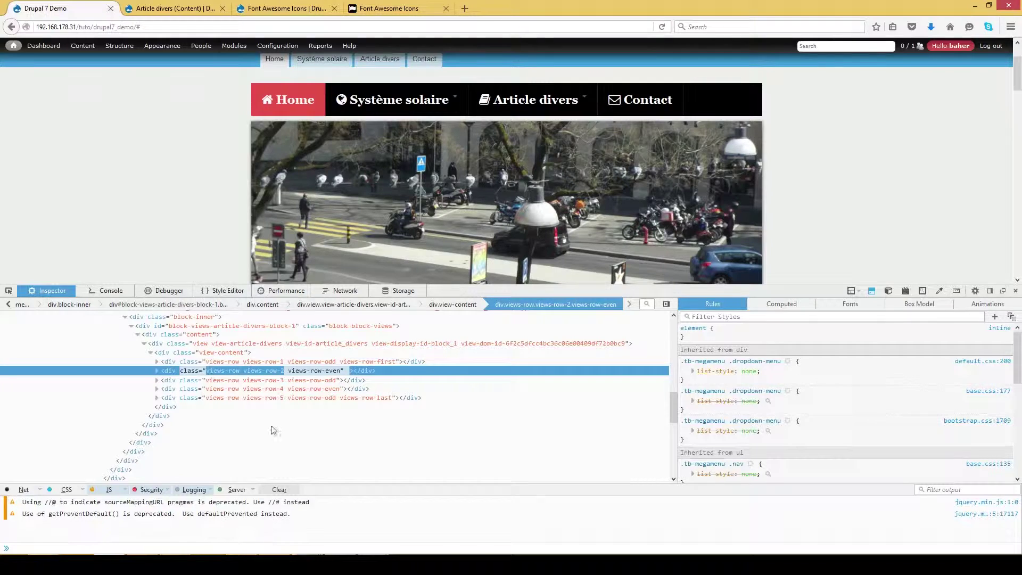
# Switch to custom.css in Sublime Text and add the selector .views-row.views-row-2 followed by a comma below the float rule.
pyautogui.hotkey('alt', 'Tab')
pyautogui.click(350, 402)
pyautogui.press('Return')
pyautogui.press('Return')
pyautogui.hotkey('ctrl', 'v')
pyautogui.write('m')
pyautogui.press('BackSpace')
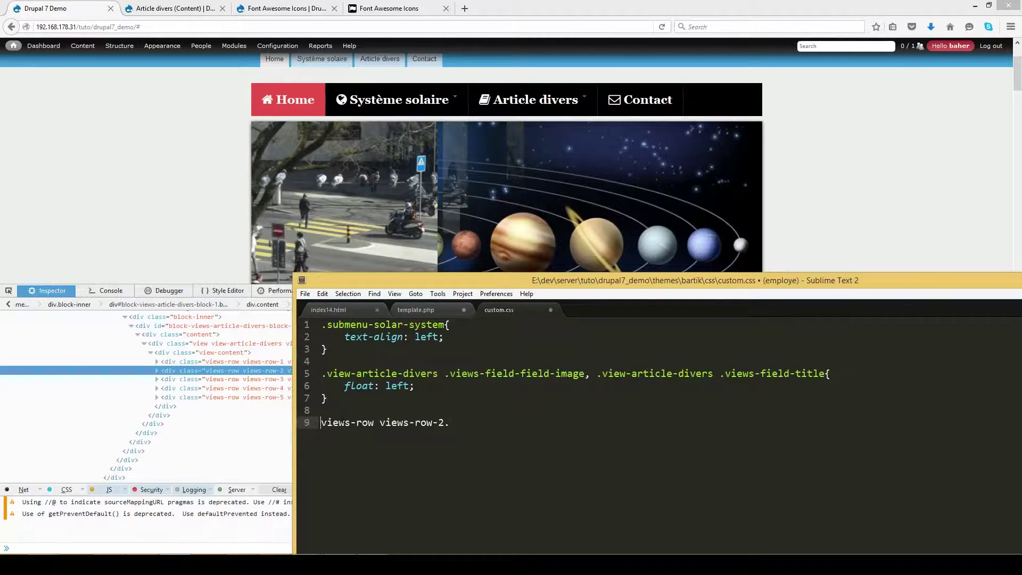
pyautogui.write('.')
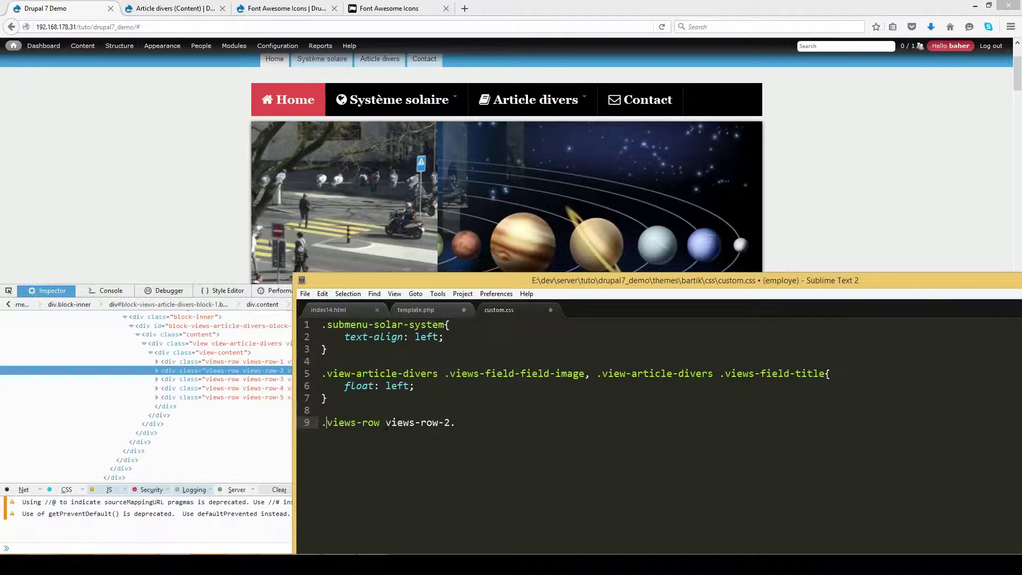
pyautogui.press('BackSpace')
pyautogui.write('.')
pyautogui.write(',')
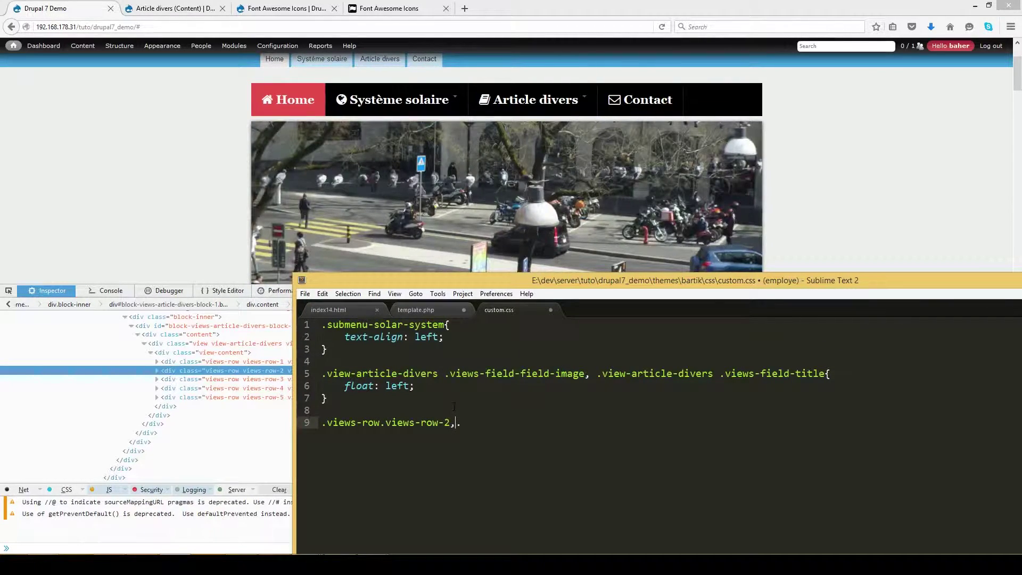
# Append copies of the row class names numbered views-row-3, views-row-4 and views-row-5, separated by commas.
pyautogui.hotkey('ctrl', 'v')
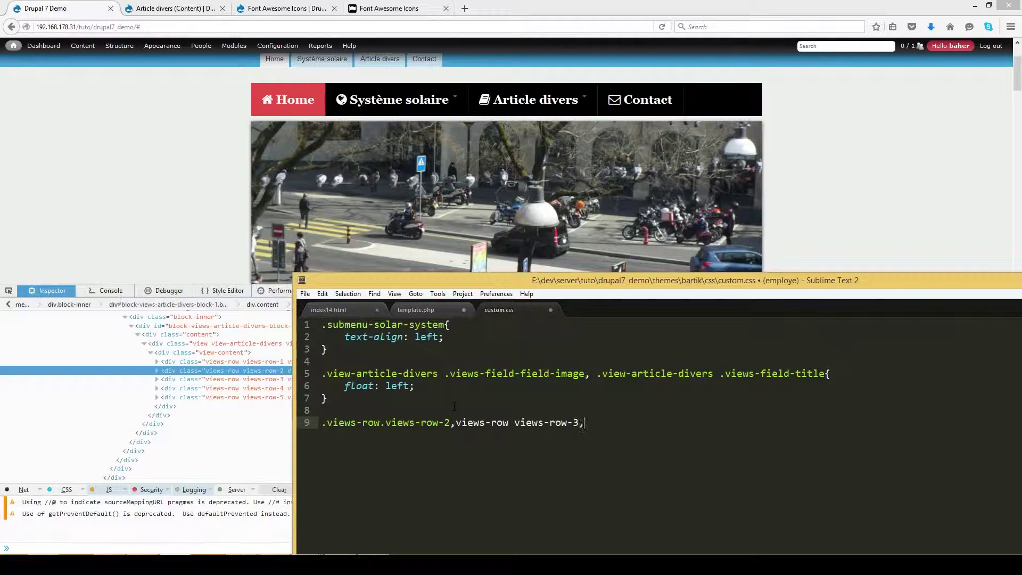
pyautogui.hotkey('ctrl', 'v')
pyautogui.press('BackSpace')
pyautogui.write('4,')
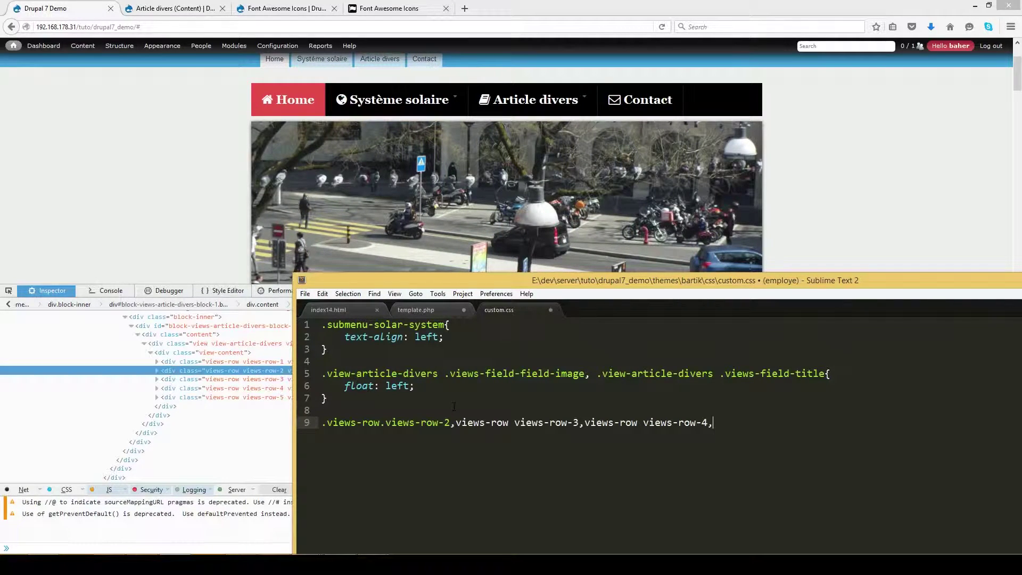
pyautogui.hotkey('ctrl', 'v')
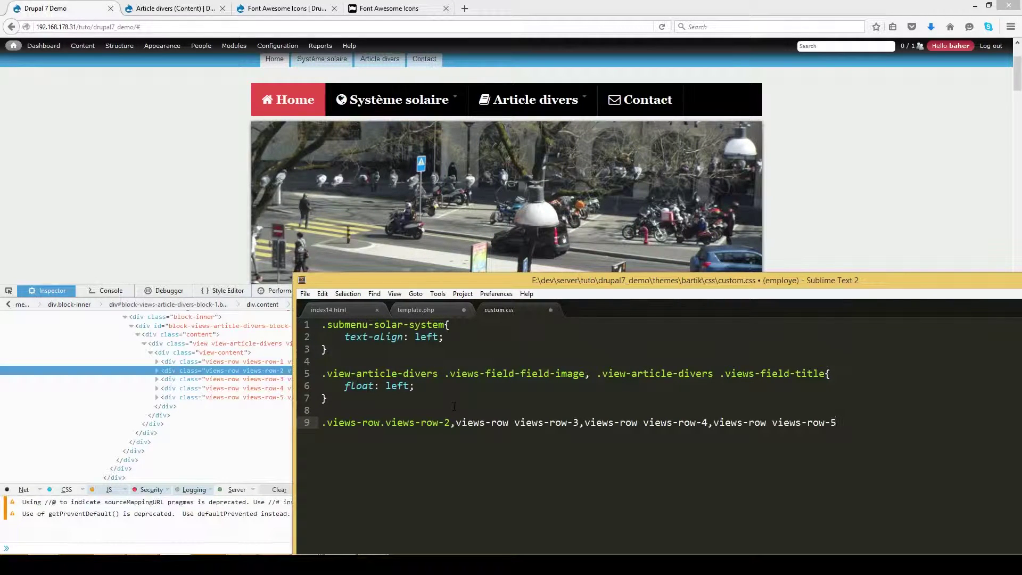
# Turn the row 3, 4 and 5 class names into combined selectors in the form .views-row.views-row-3 by adding dots.
pyautogui.click(714, 422)
pyautogui.write('.')
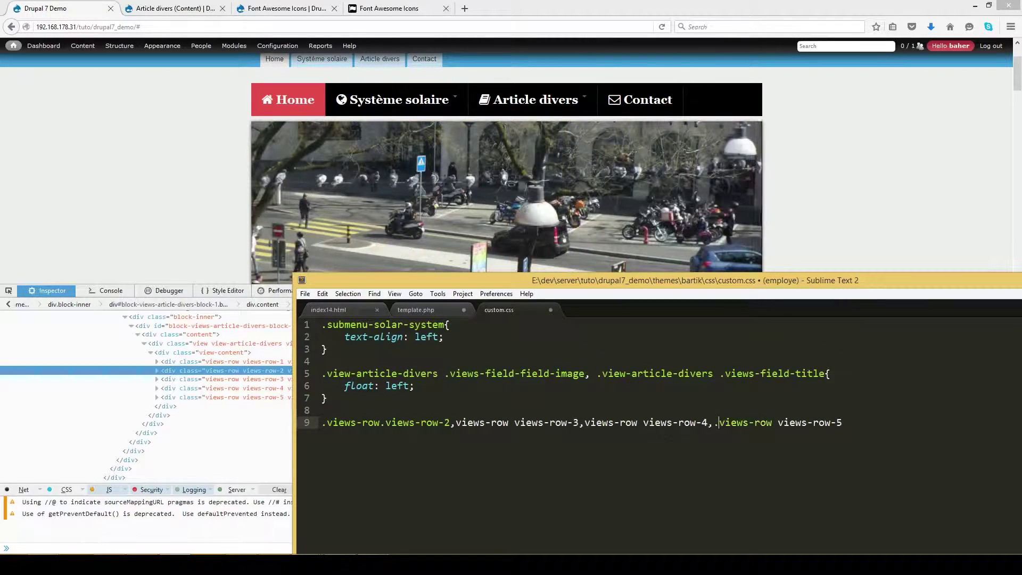
pyautogui.click(777, 422)
pyautogui.press('BackSpace')
pyautogui.write('.')
pyautogui.click(642, 422)
pyautogui.press('BackSpace')
pyautogui.write('.')
pyautogui.write('.')
pyautogui.click(456, 422)
pyautogui.write('.')
pyautogui.click(519, 422)
pyautogui.press('BackSpace')
pyautogui.write('.')
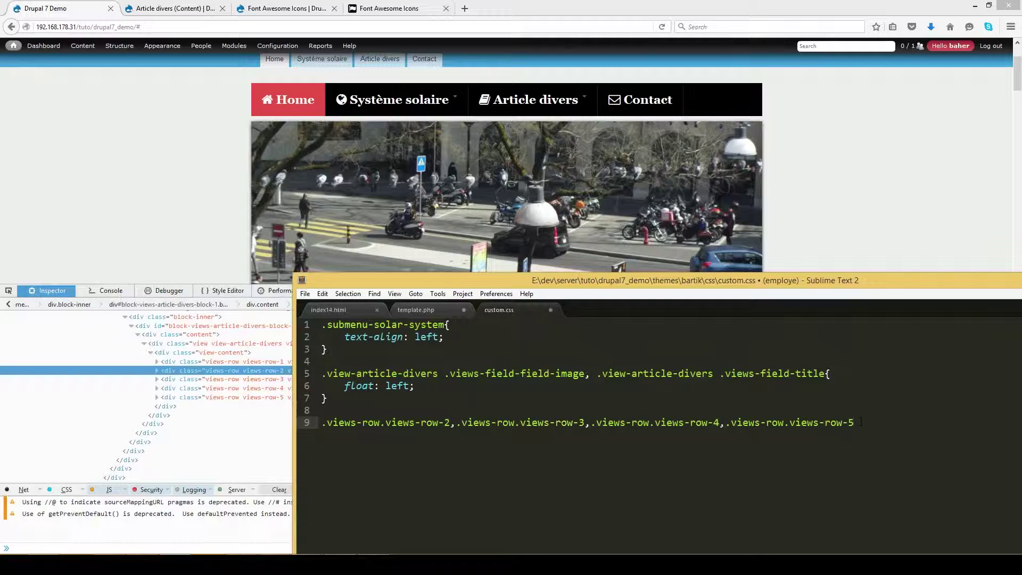
# Give the row 2 to 5 selectors a rule body with clear : left; and save custom.css.
pyautogui.write('{')
pyautogui.press('Return')
pyautogui.write('clear left')
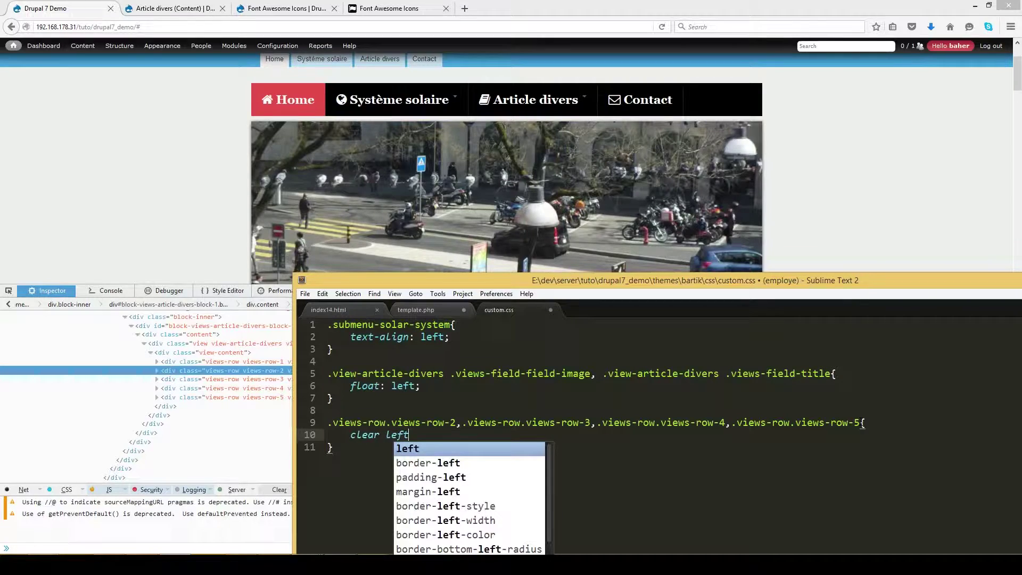
pyautogui.click(387, 434)
pyautogui.write(':')
pyautogui.click(420, 435)
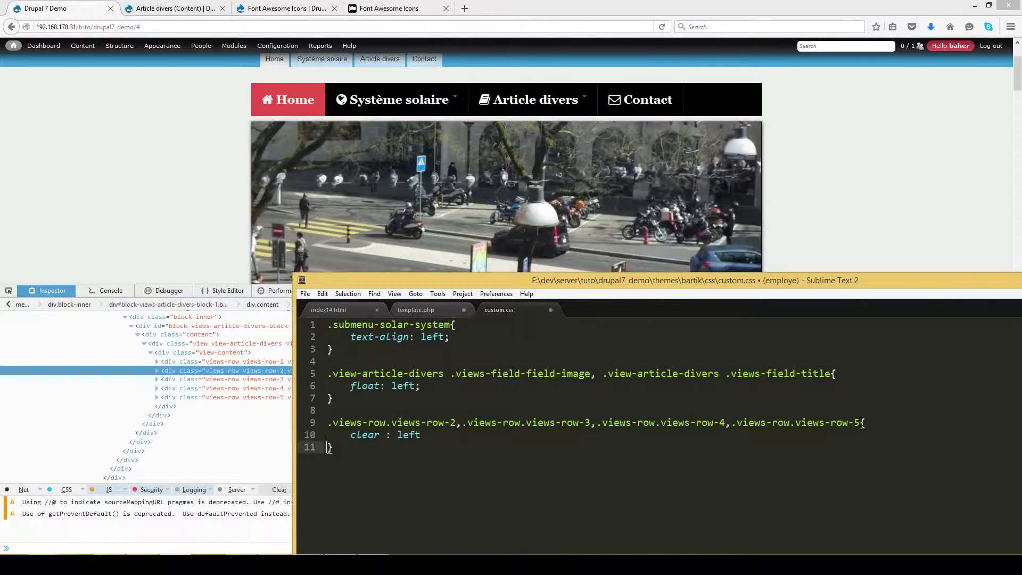
pyautogui.write(';')
pyautogui.hotkey('ctrl', 's')
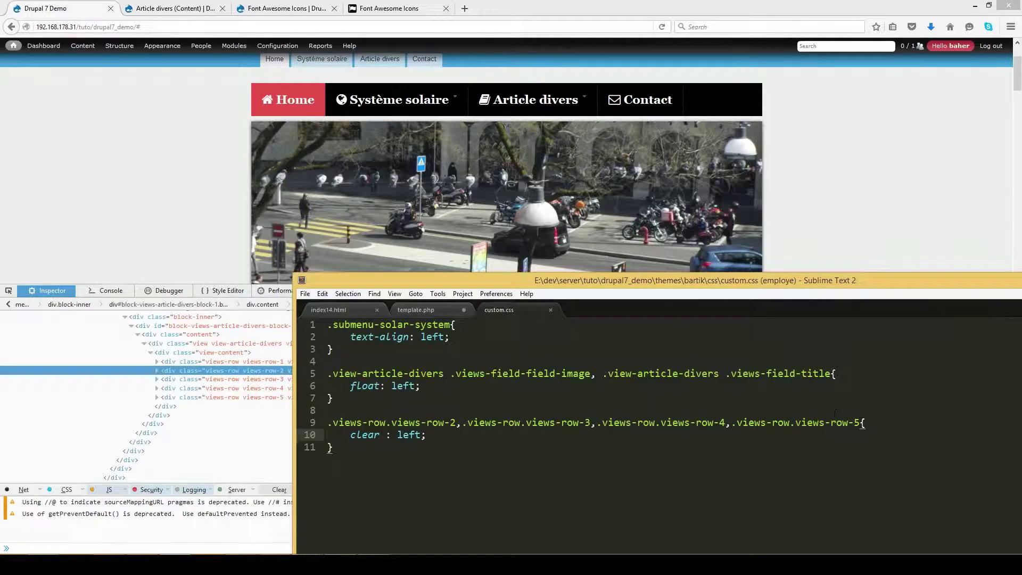
# Switch to Firefox, reload the home page and check the row layout of the Article divers submenu.
pyautogui.click(151, 202)
pyautogui.press('F5')
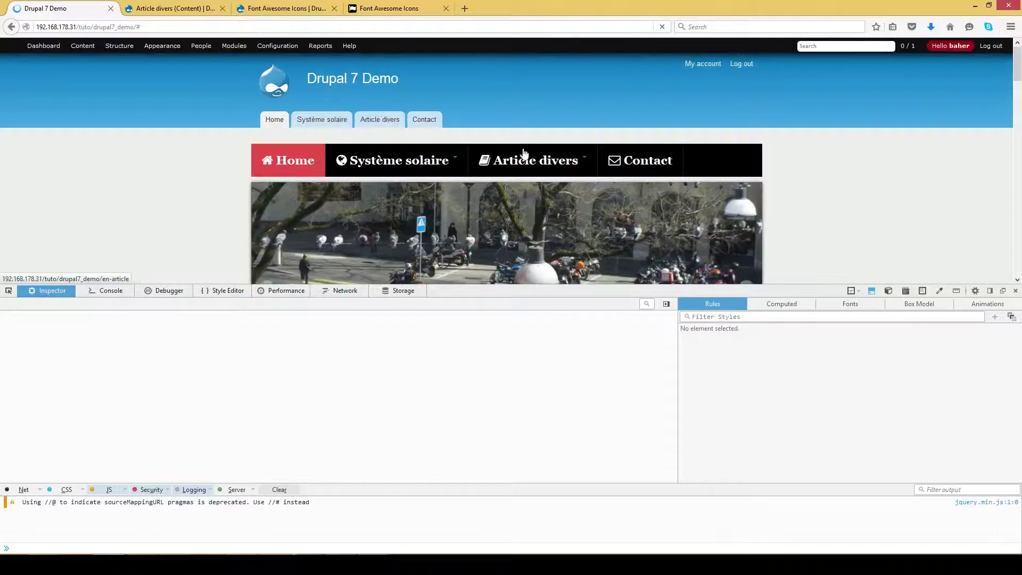
pyautogui.moveTo(529, 169)
pyautogui.scroll(-5, 548, 202)
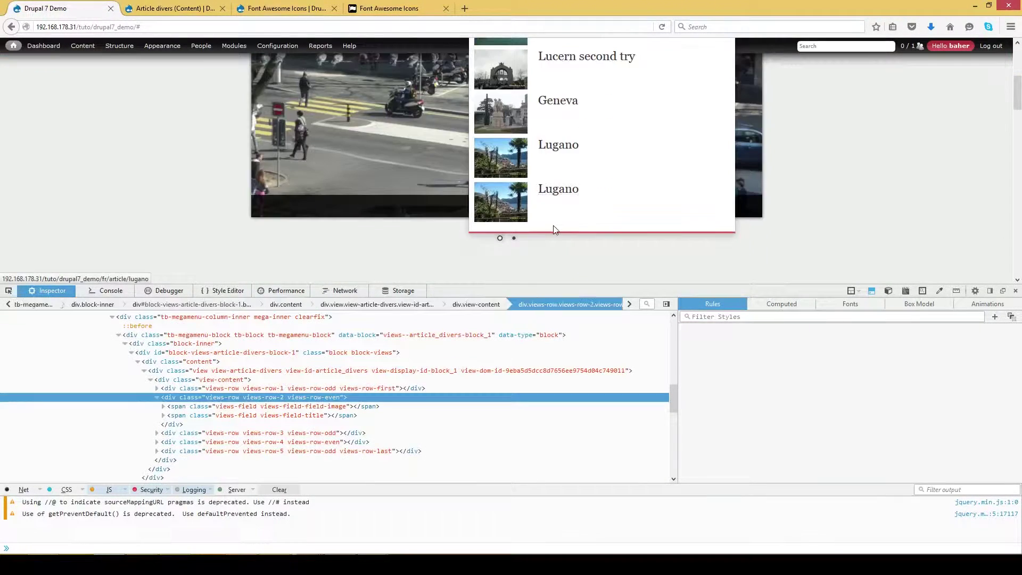
pyautogui.scroll(5, 550, 210)
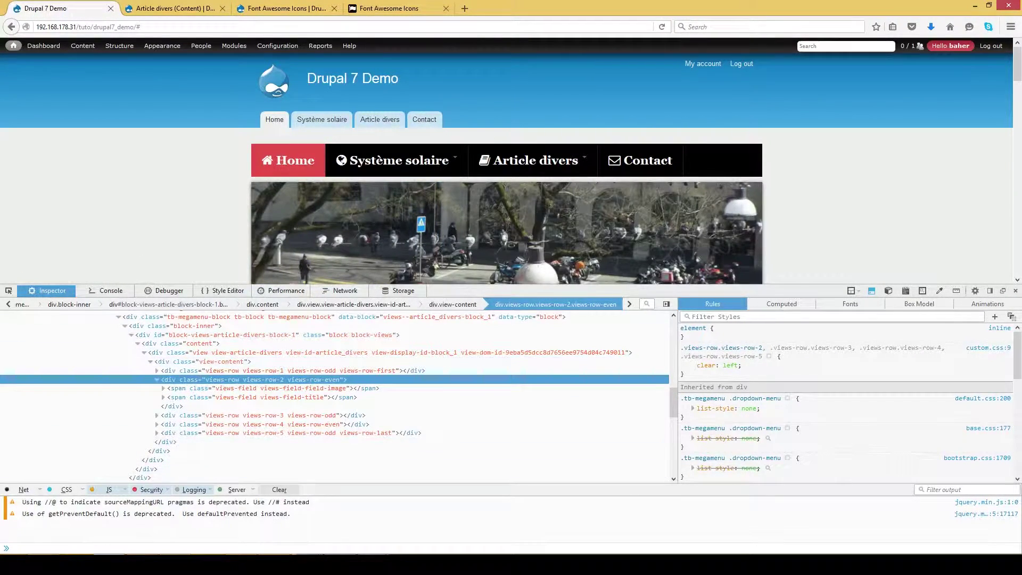
# Review the clear rule in custom.css, then return to Firefox and look through the Article divers submenu entries again.
pyautogui.hotkey('alt', 'Tab')
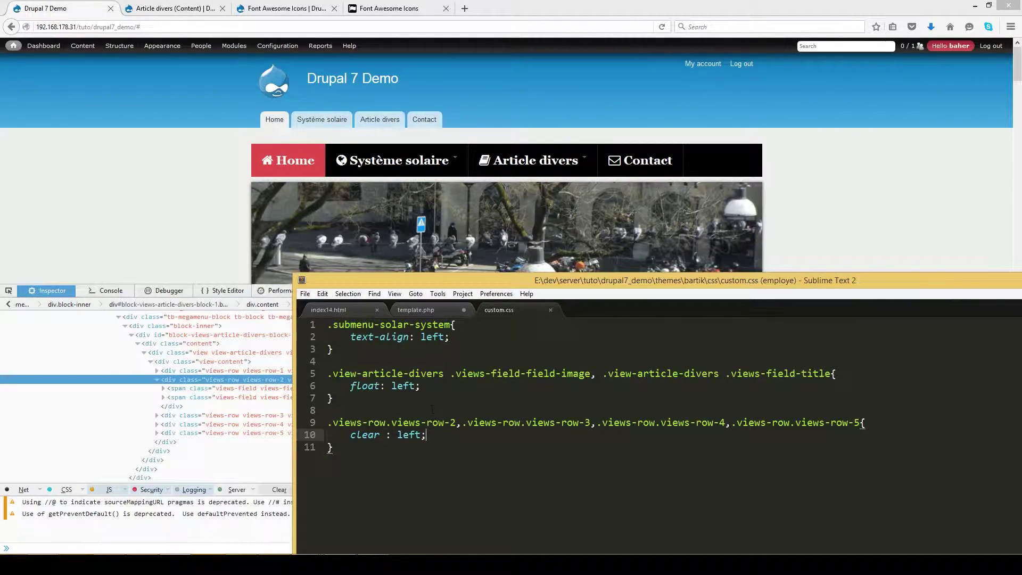
pyautogui.click(155, 210)
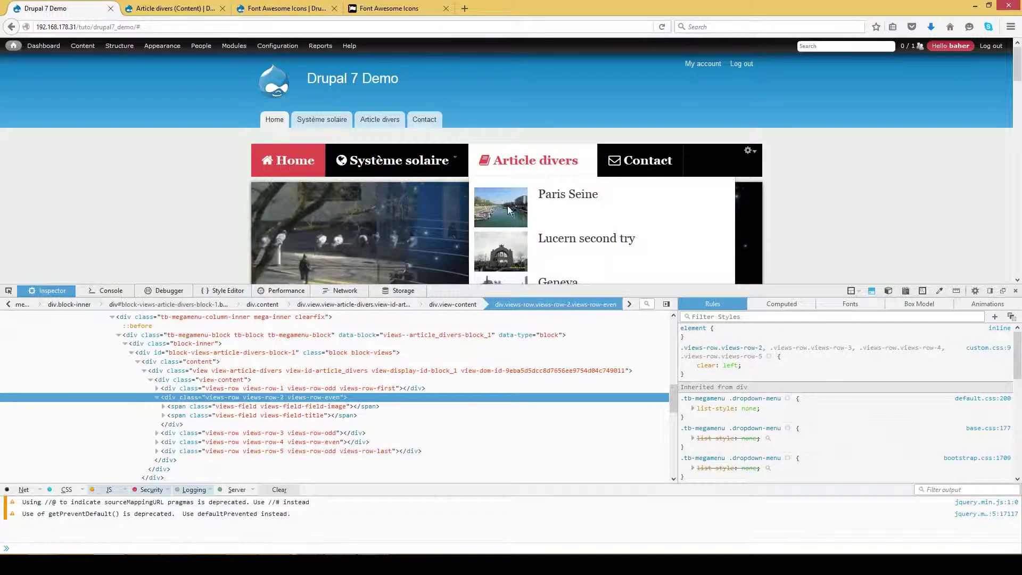
pyautogui.scroll(-2, 507, 205)
pyautogui.scroll(-2, 515, 142)
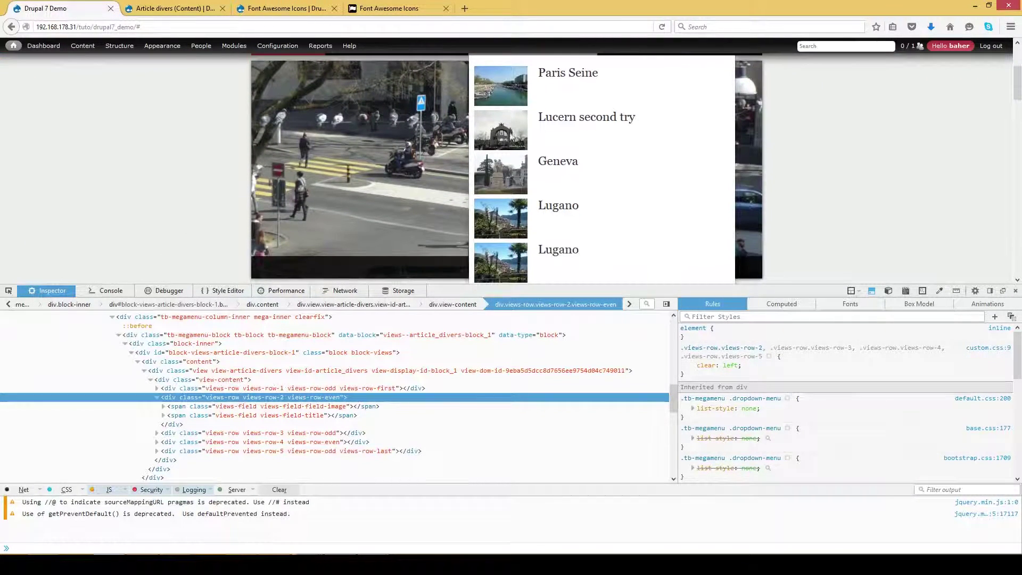
pyautogui.scroll(2, 515, 200)
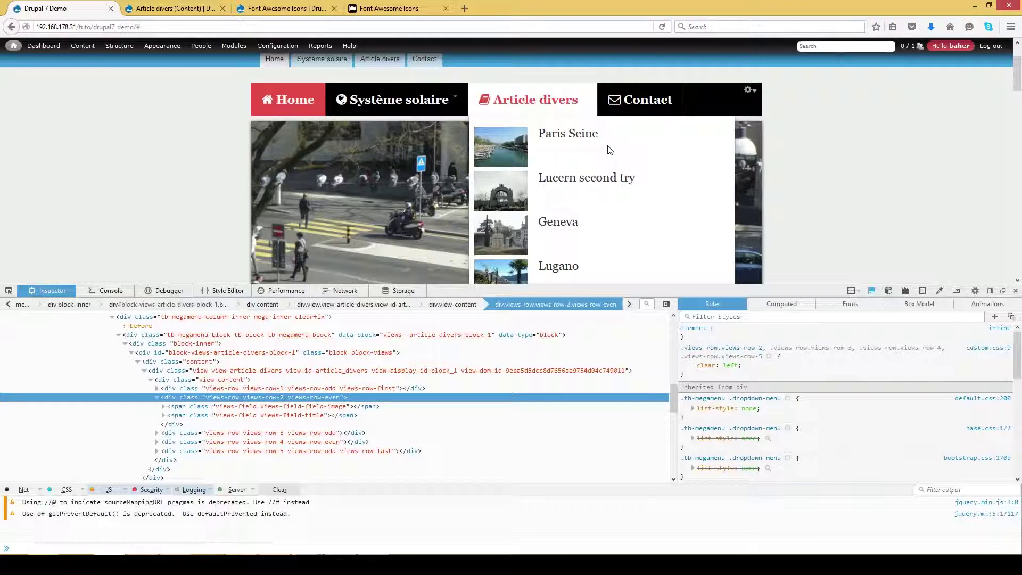
pyautogui.scroll(-1, 158, 386)
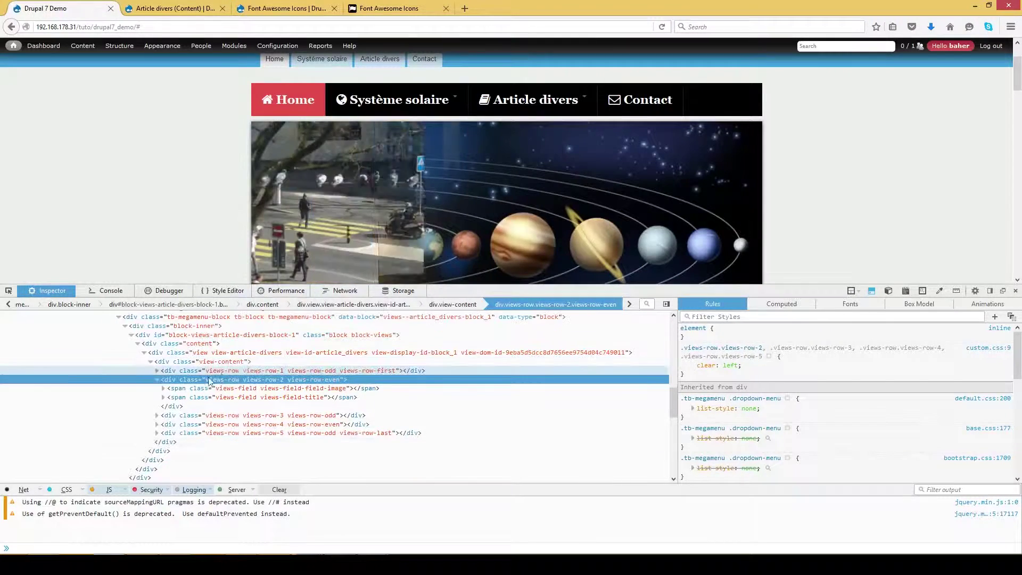
# Examine the views-row divs and their image and title spans in the inspector, comparing the CSS rules applied to each.
pyautogui.click(156, 380)
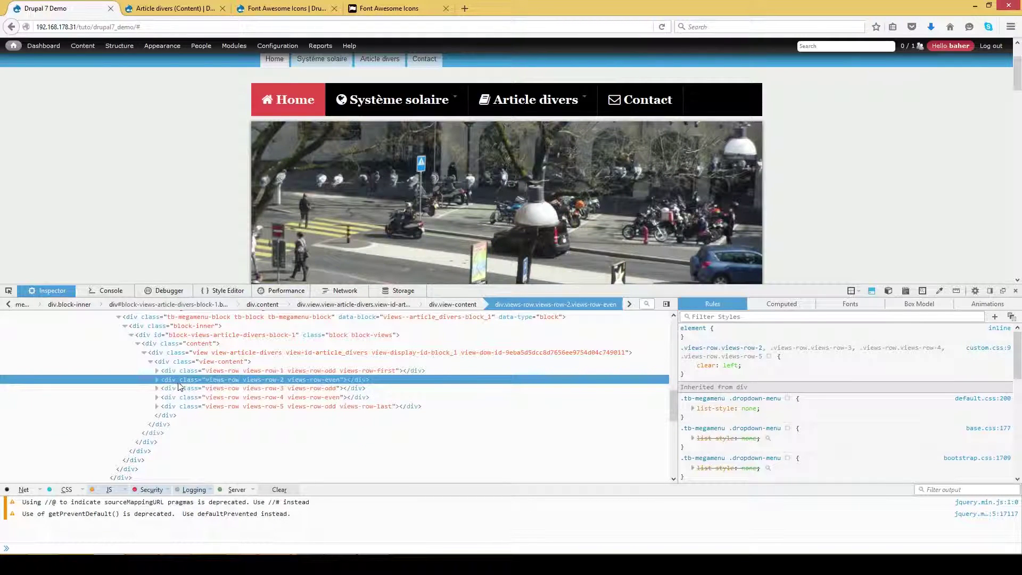
pyautogui.click(157, 380)
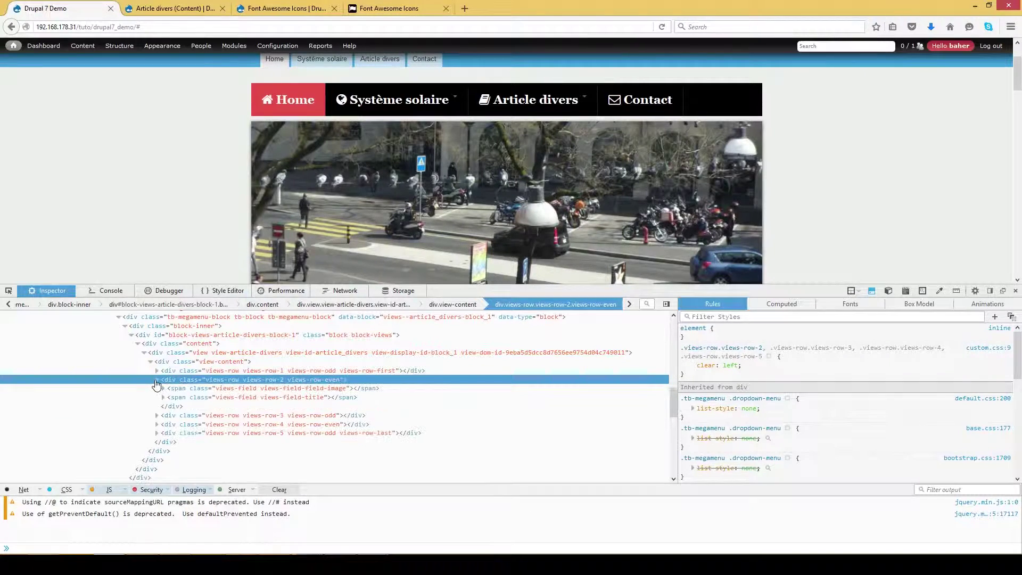
pyautogui.click(176, 388)
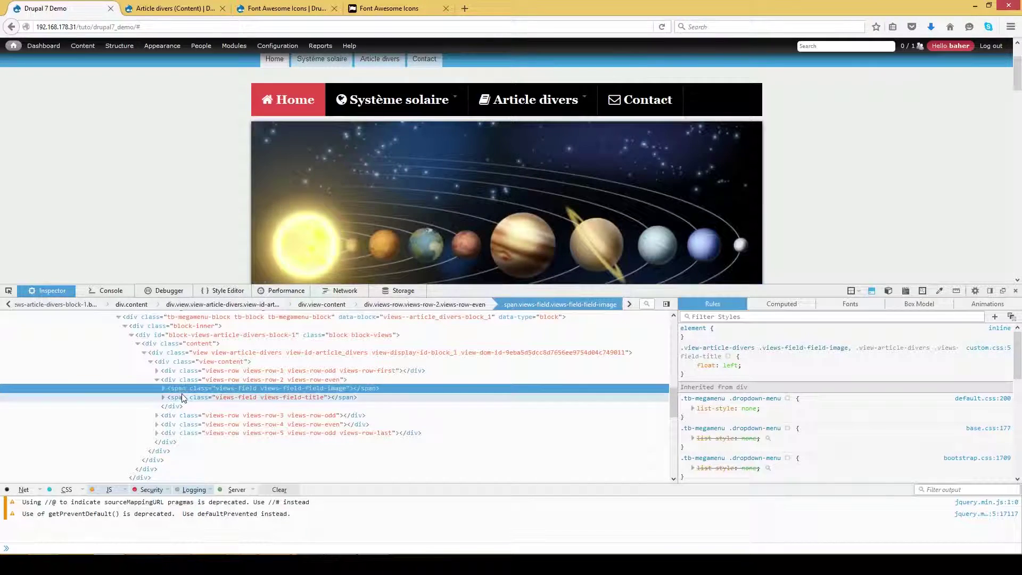
pyautogui.press('Left')
pyautogui.press('Left')
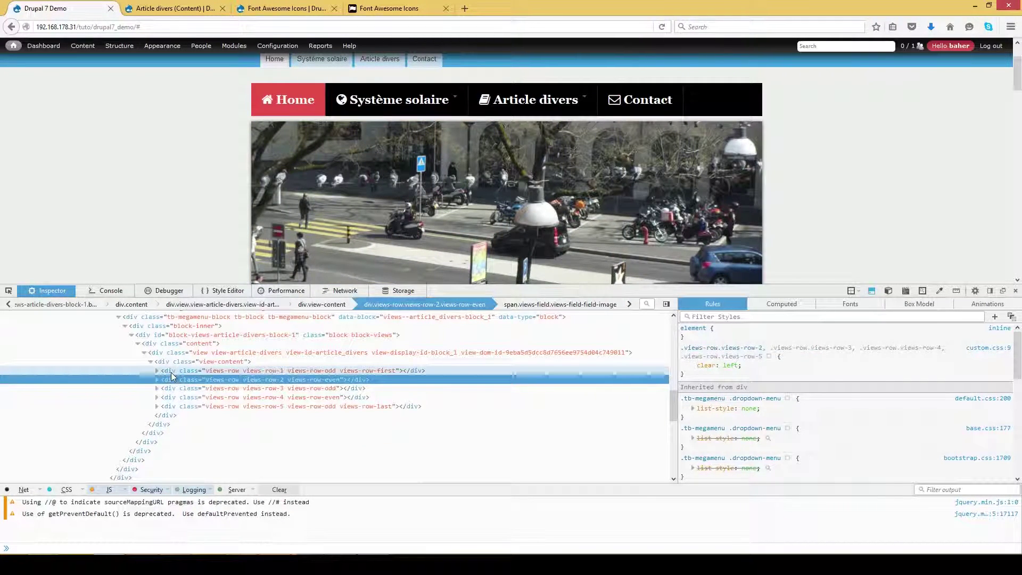
pyautogui.click(176, 370)
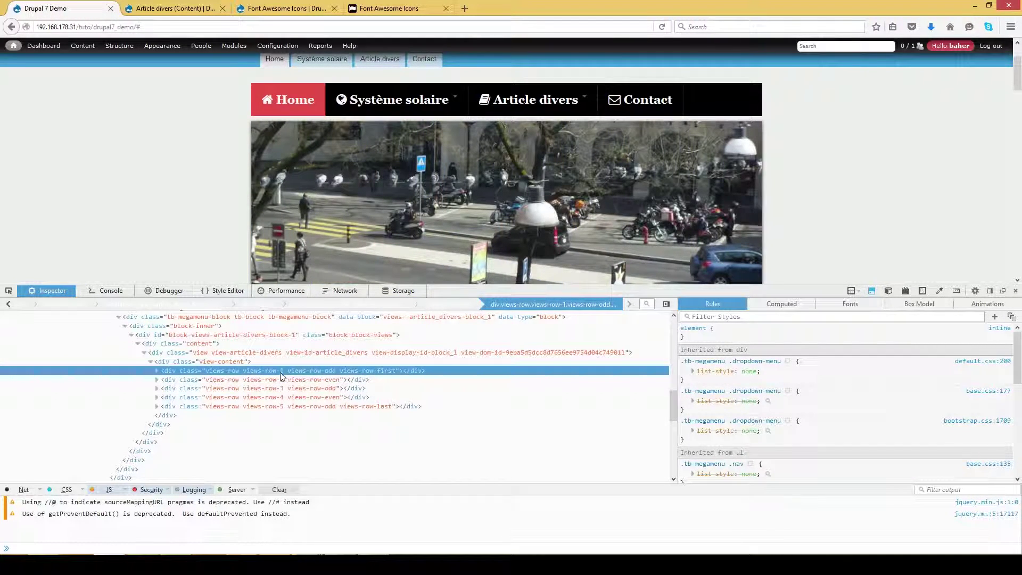
pyautogui.click(236, 380)
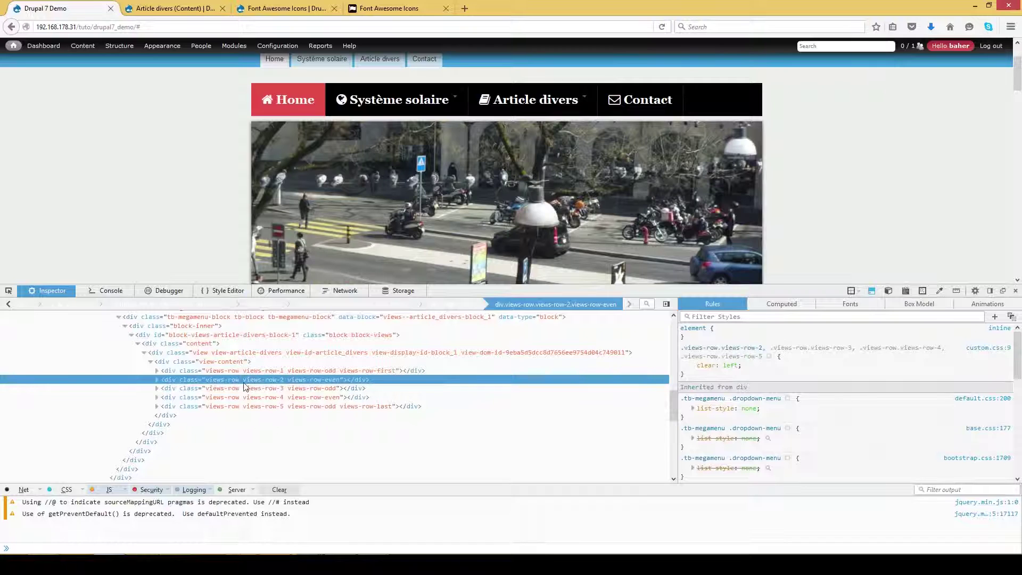
pyautogui.click(245, 389)
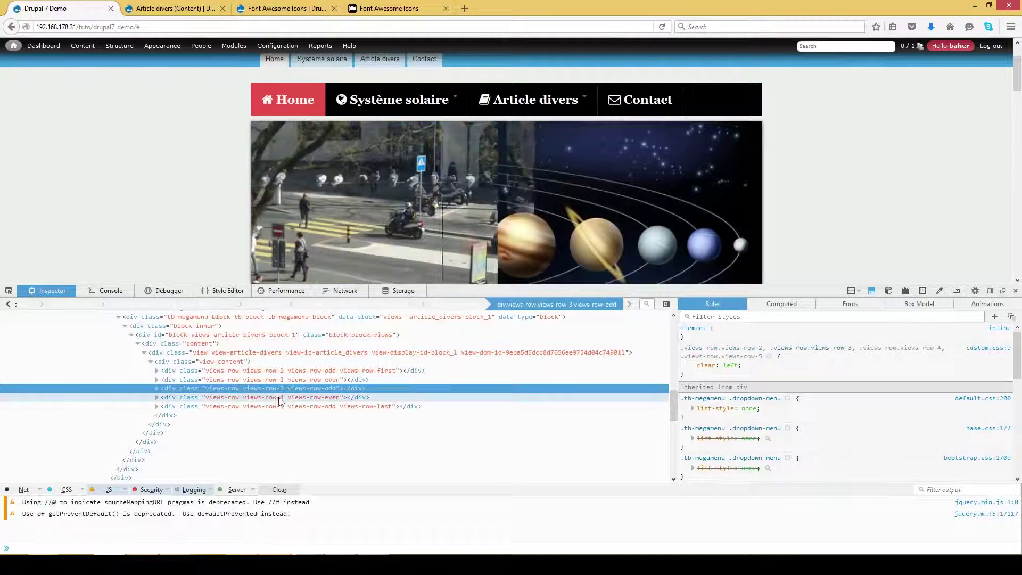
pyautogui.click(239, 372)
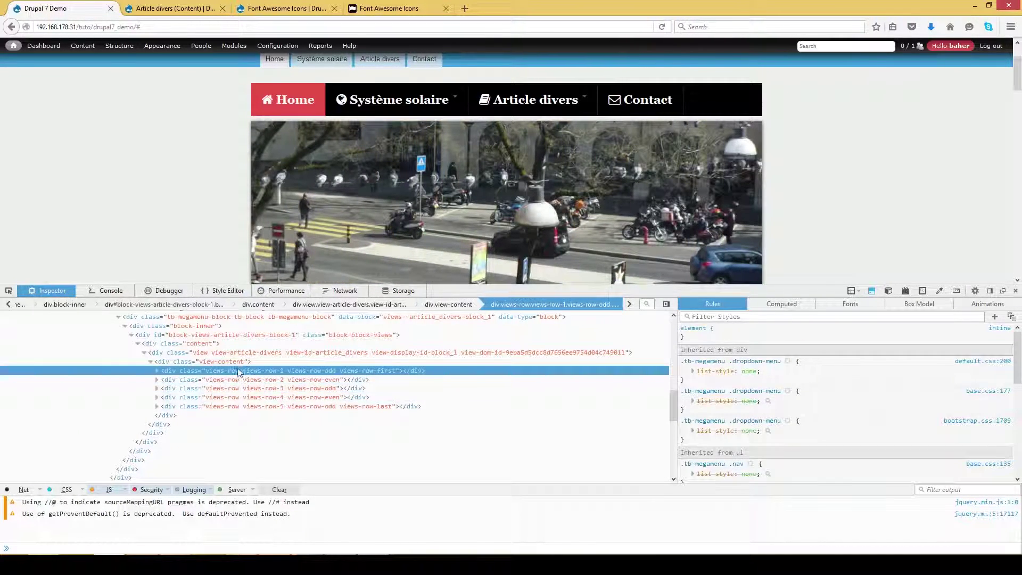
pyautogui.click(157, 371)
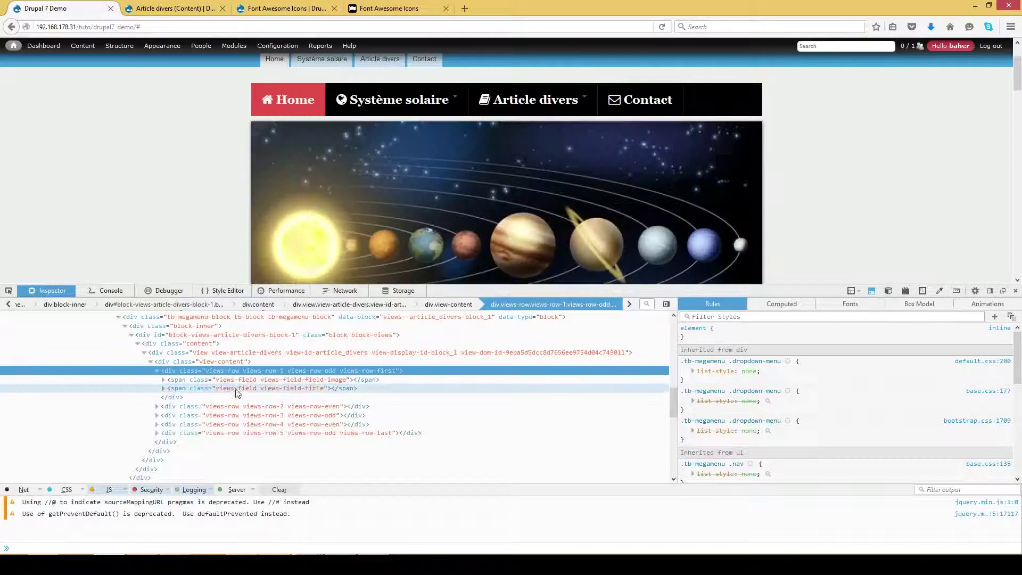
pyautogui.click(234, 380)
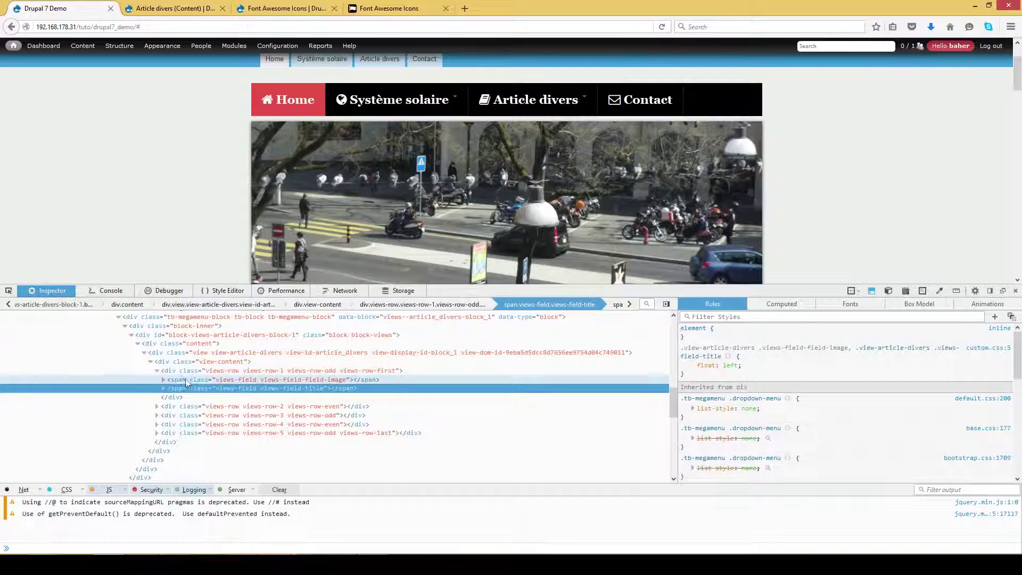
pyautogui.click(157, 371)
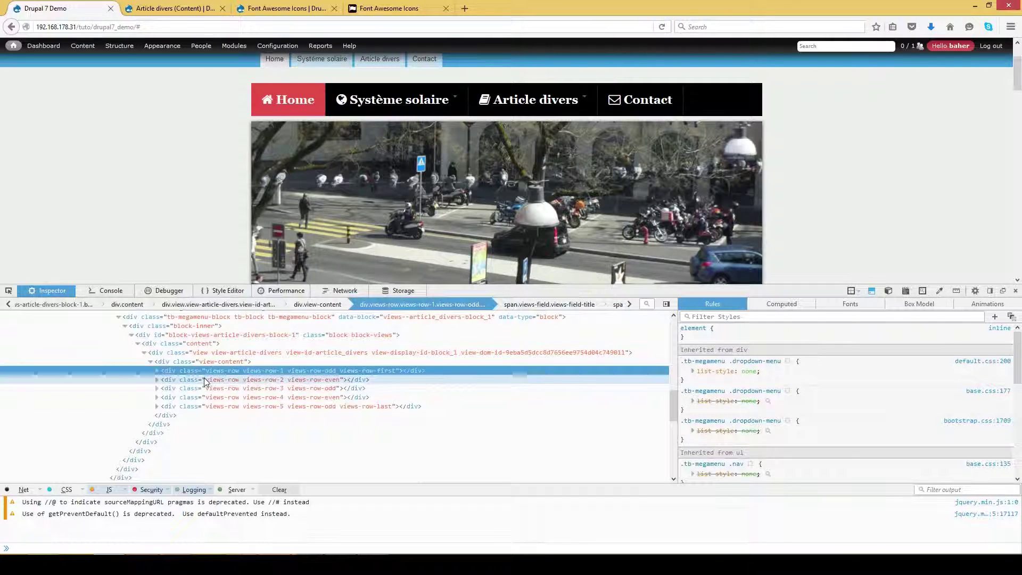
# Inspect the CSS rules of the second and third views-row divs, close the inspector and check the Article divers submenu.
pyautogui.click(156, 380)
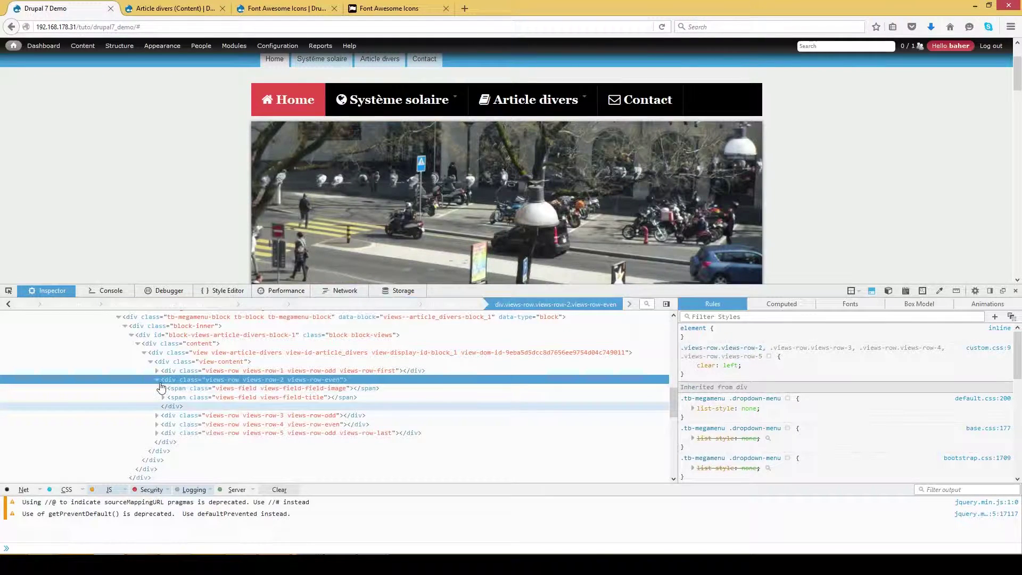
pyautogui.click(157, 380)
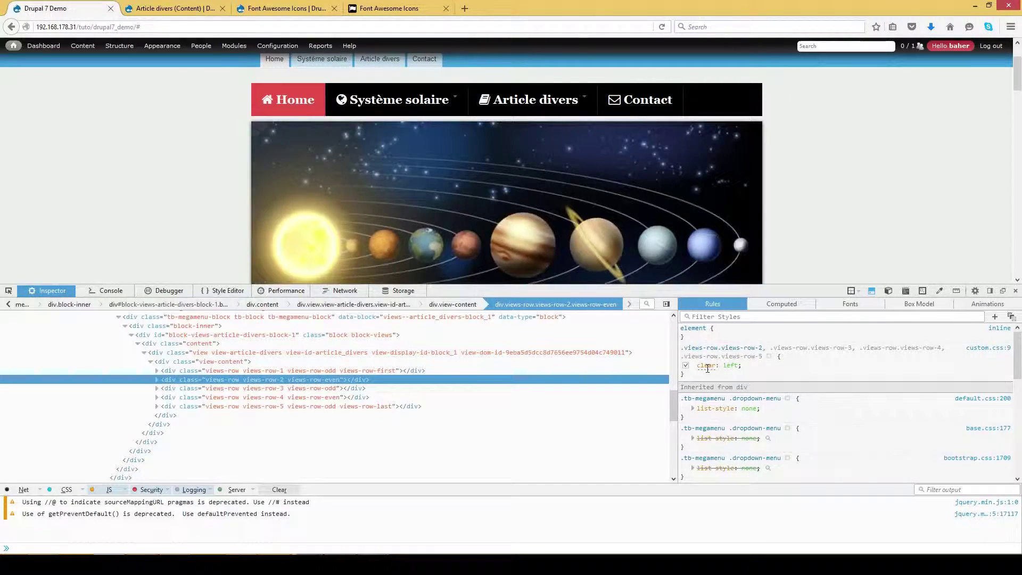
pyautogui.click(250, 385)
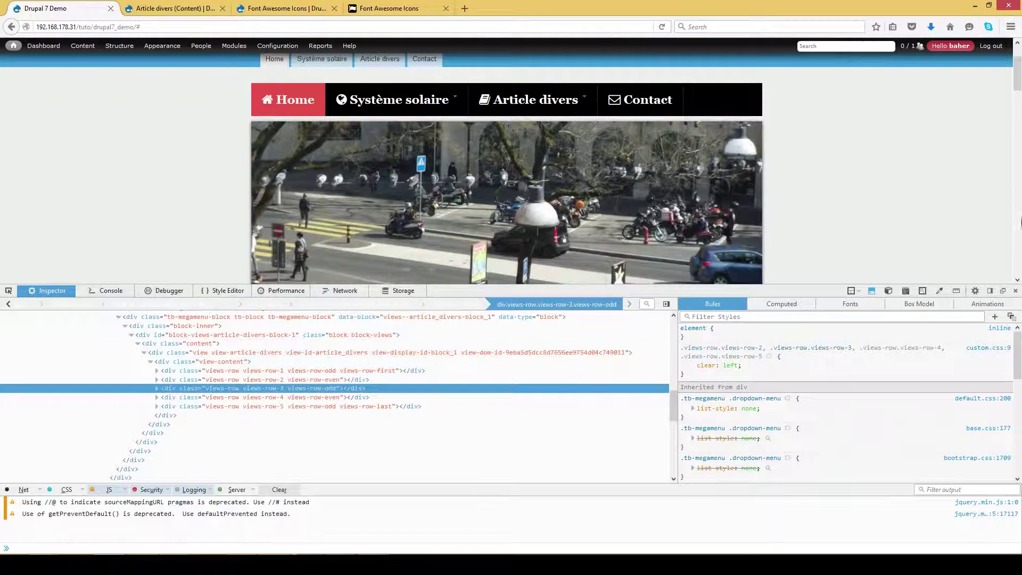
pyautogui.click(1015, 290)
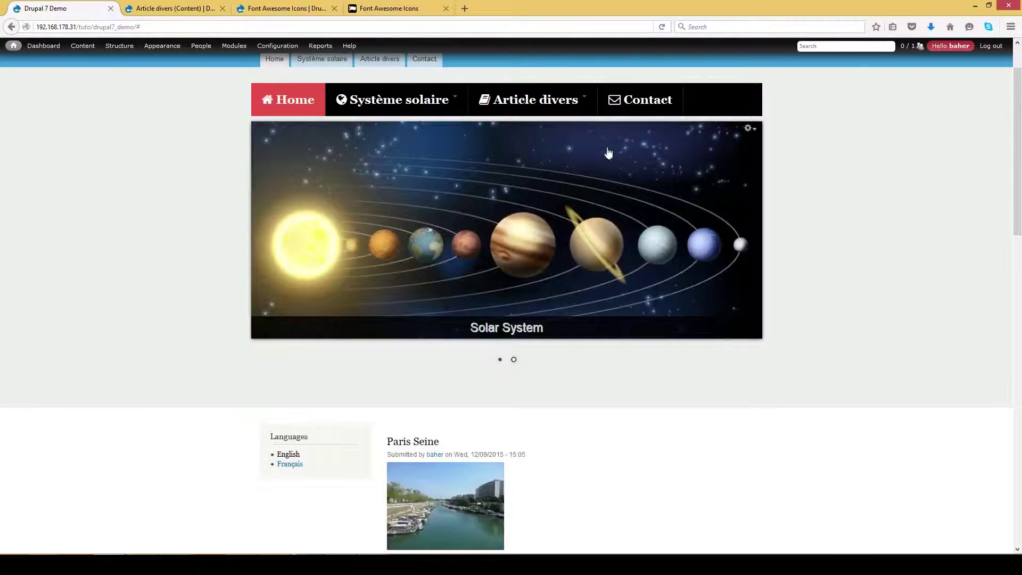
pyautogui.moveTo(563, 111)
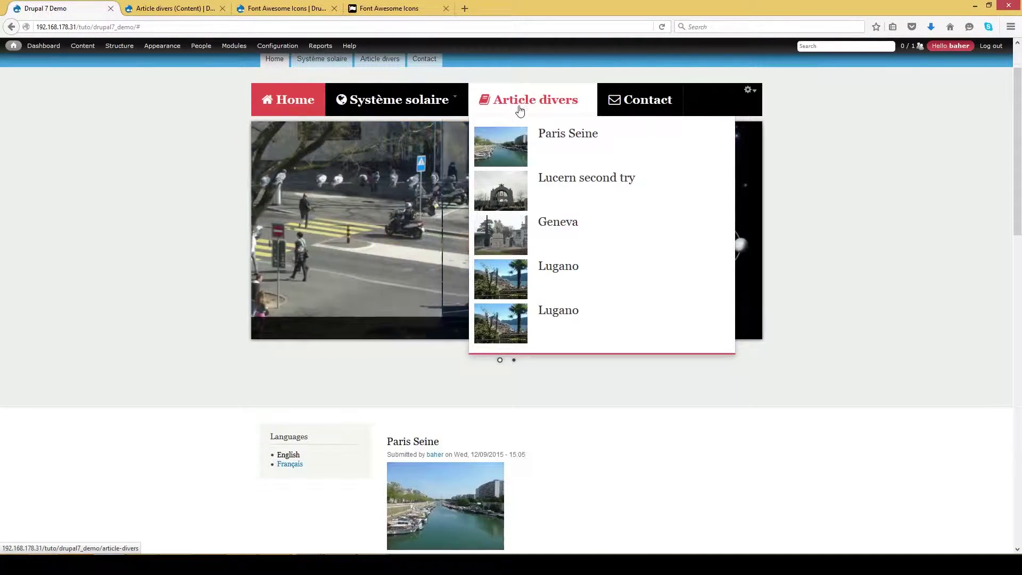
# Disable the Main menu display in the Bartik theme settings, save the configuration and return to the home page.
pyautogui.scroll(2, 873, 284)
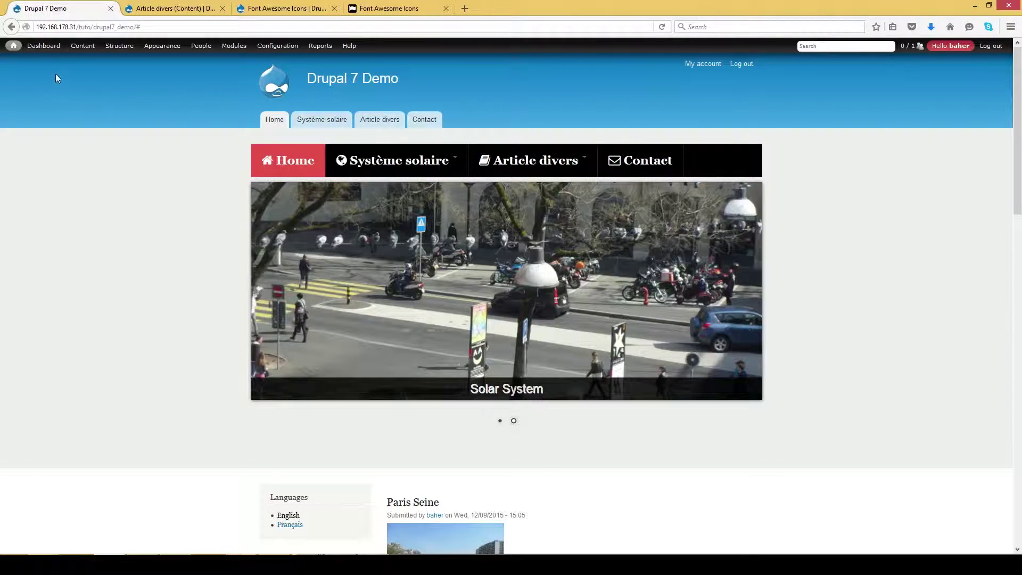
pyautogui.moveTo(121, 49)
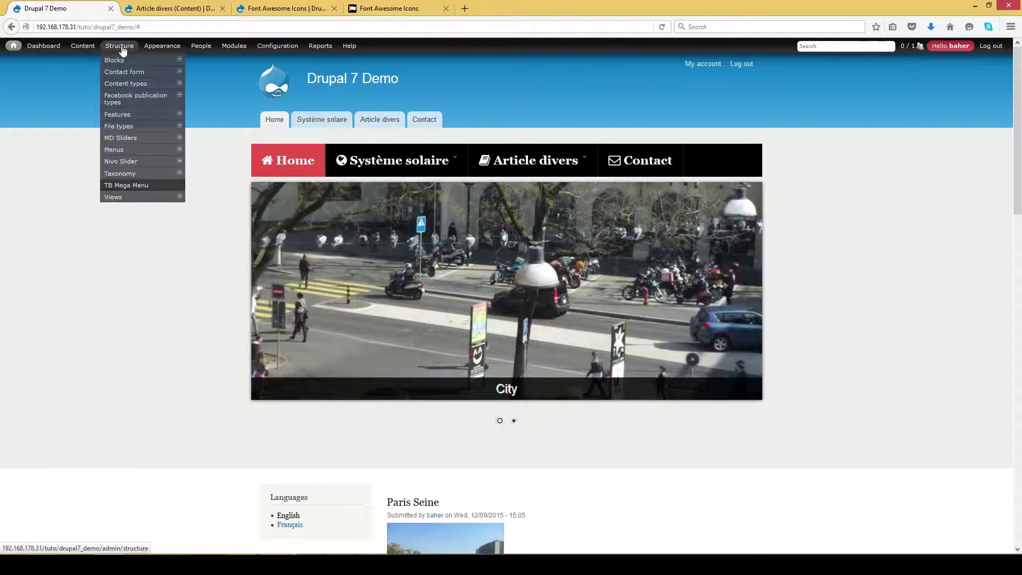
pyautogui.click(163, 47)
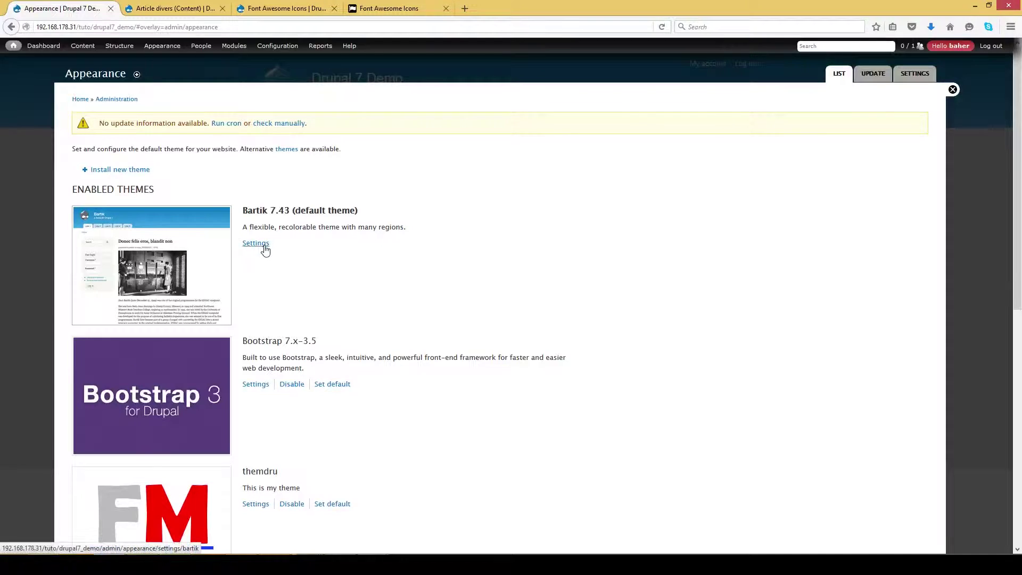
pyautogui.click(261, 243)
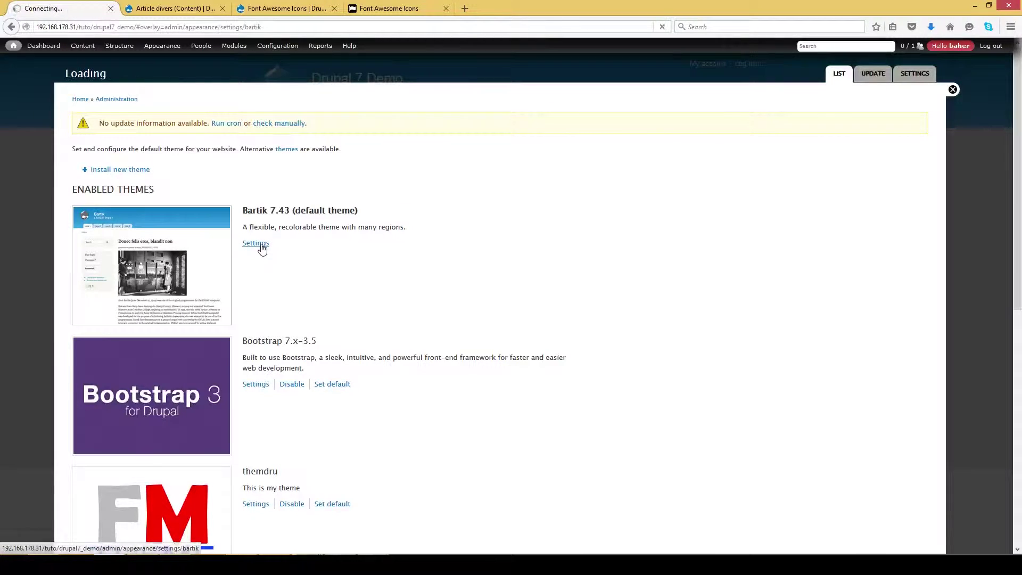
pyautogui.scroll(-10, 602, 397)
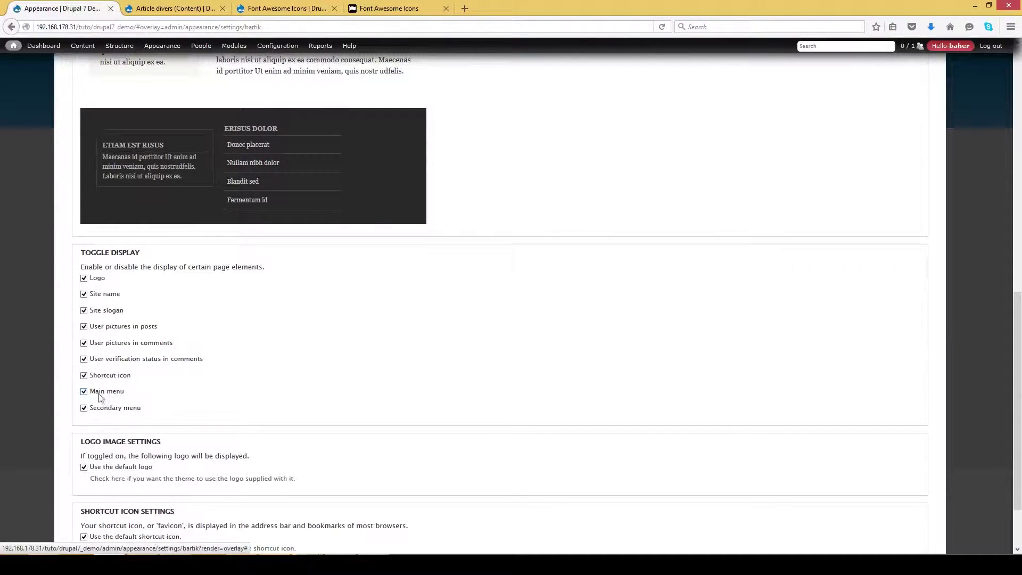
pyautogui.click(84, 393)
pyautogui.scroll(-3, 371, 402)
pyautogui.click(128, 502)
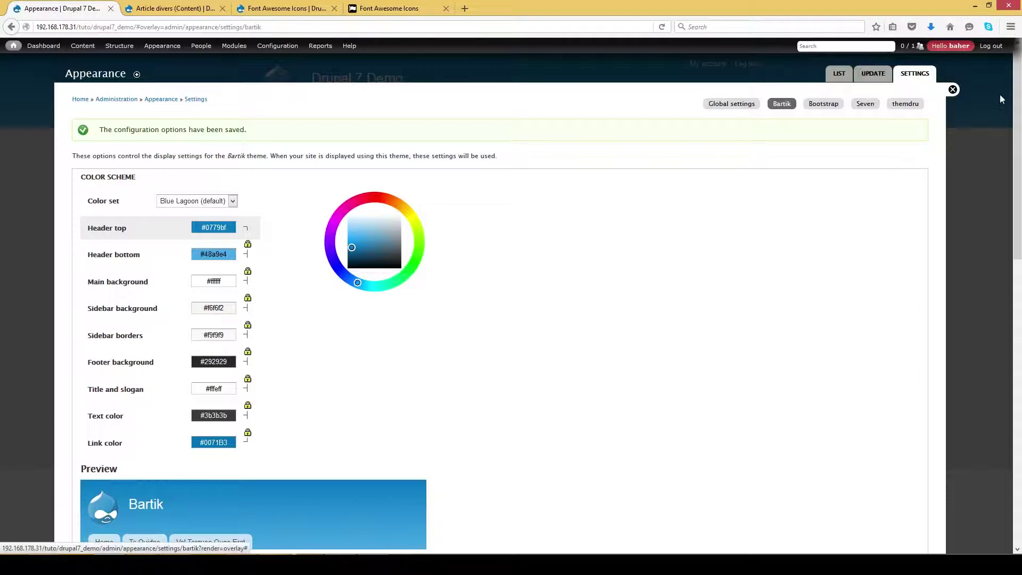
pyautogui.click(952, 90)
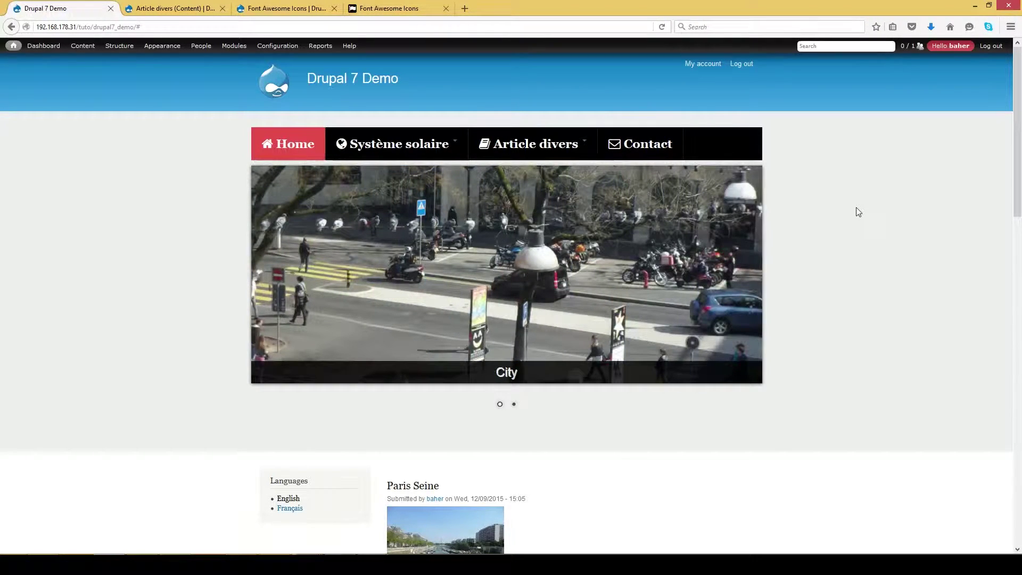
# Open the TB Mega Menu configuration from the mega menu block on the home page.
pyautogui.moveTo(402, 152)
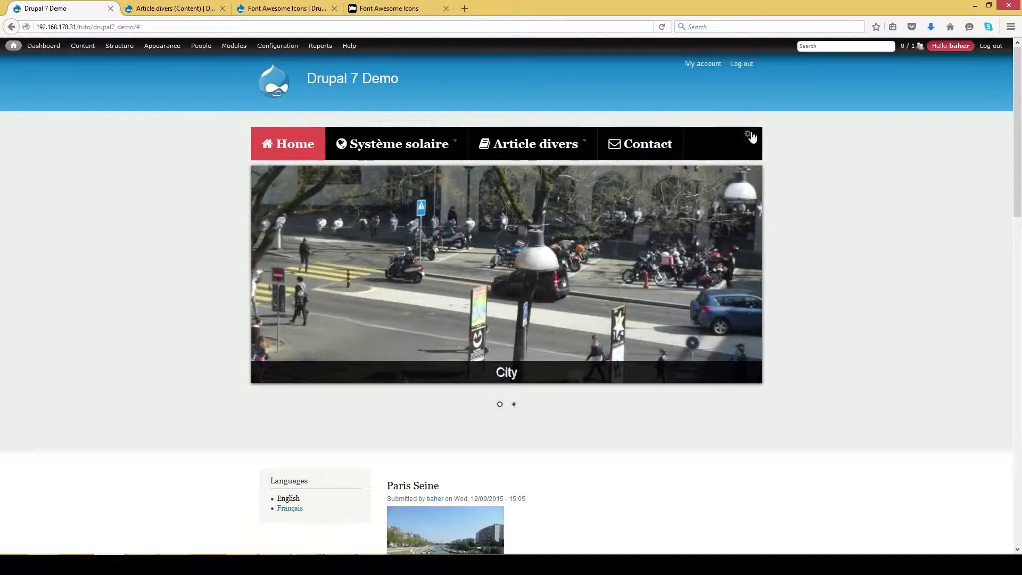
pyautogui.click(750, 137)
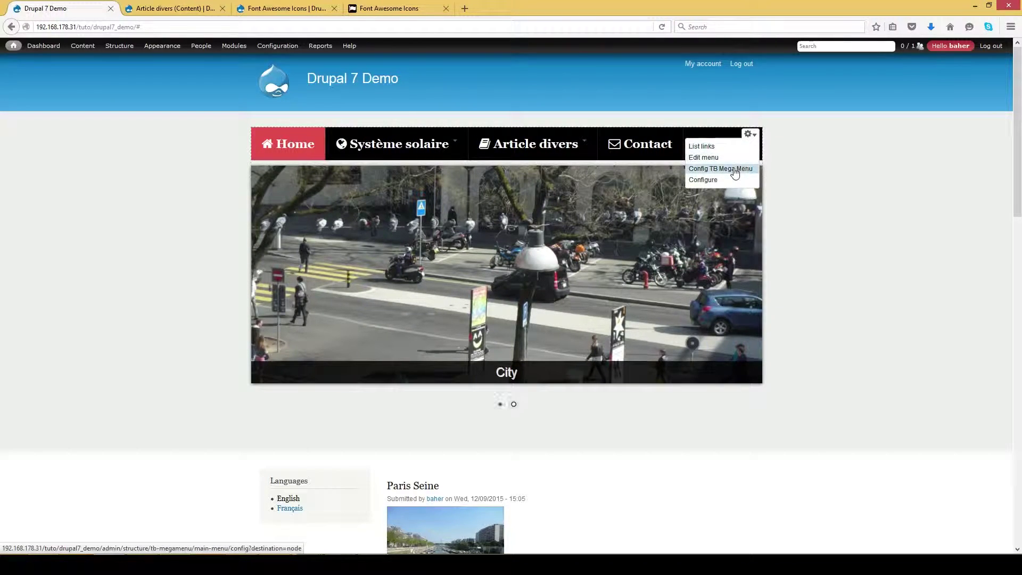
pyautogui.click(719, 166)
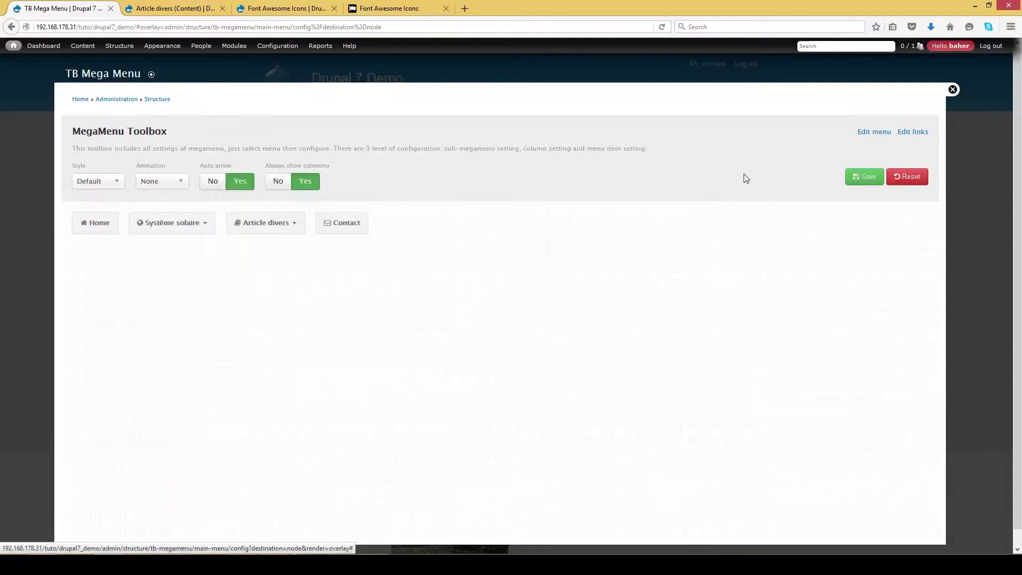
# Review the item and submenu configuration of Système solaire, then return to the general MegaMenu Toolbox settings.
pyautogui.click(138, 229)
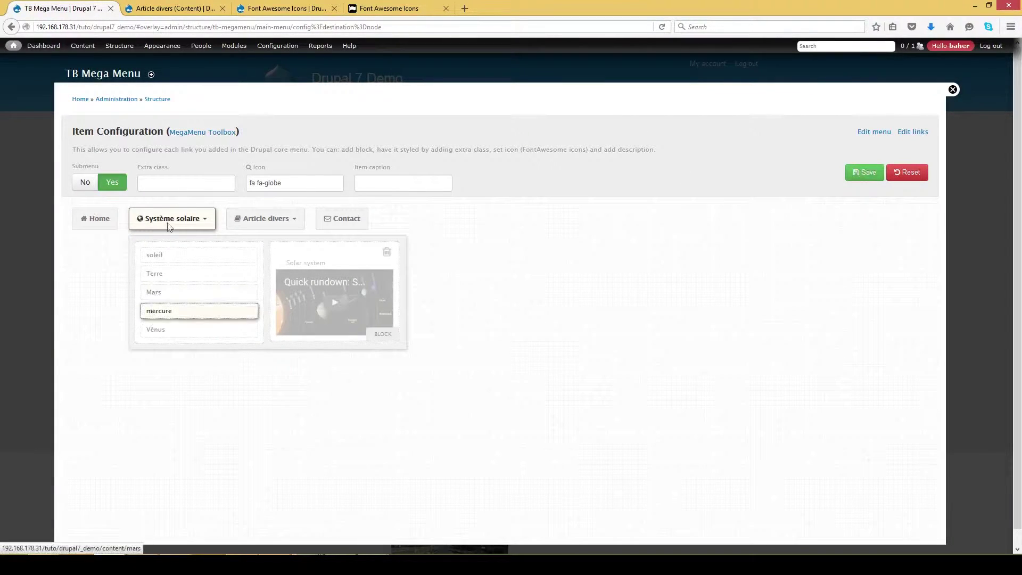
pyautogui.click(158, 243)
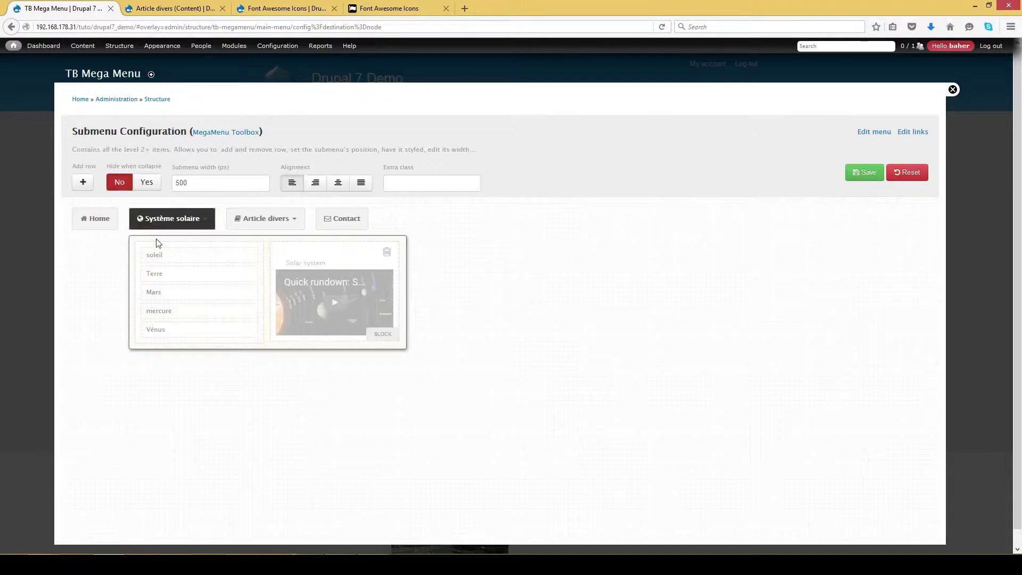
pyautogui.click(196, 214)
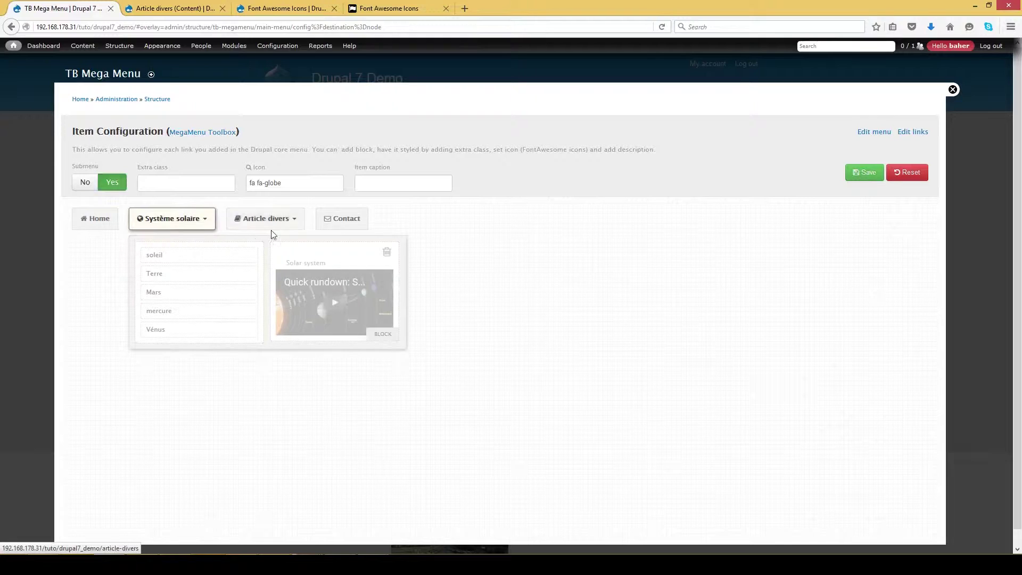
pyautogui.click(88, 300)
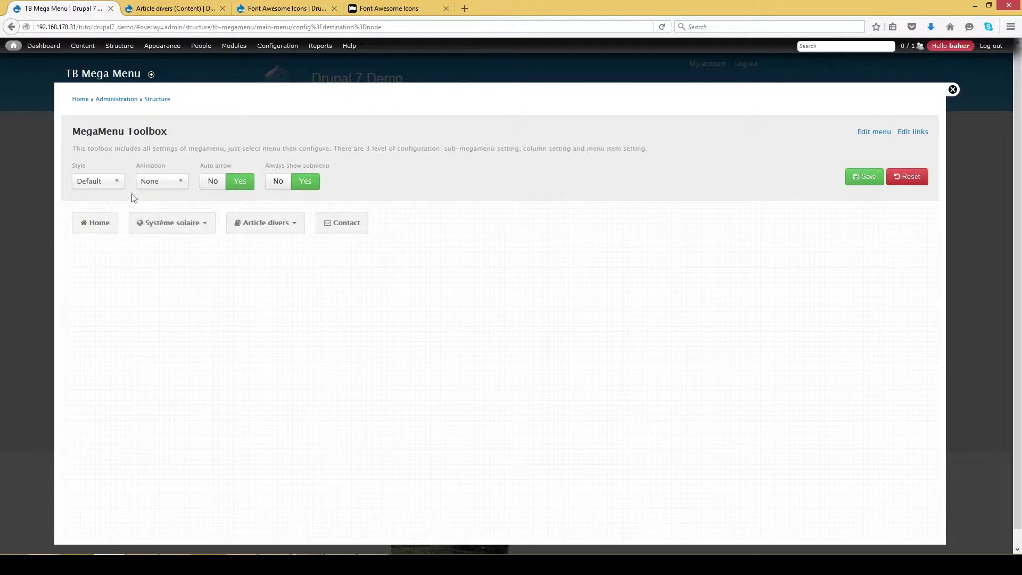
# Set the mega menu's animation to Elastic, save the configuration and close the overlay.
pyautogui.click(166, 183)
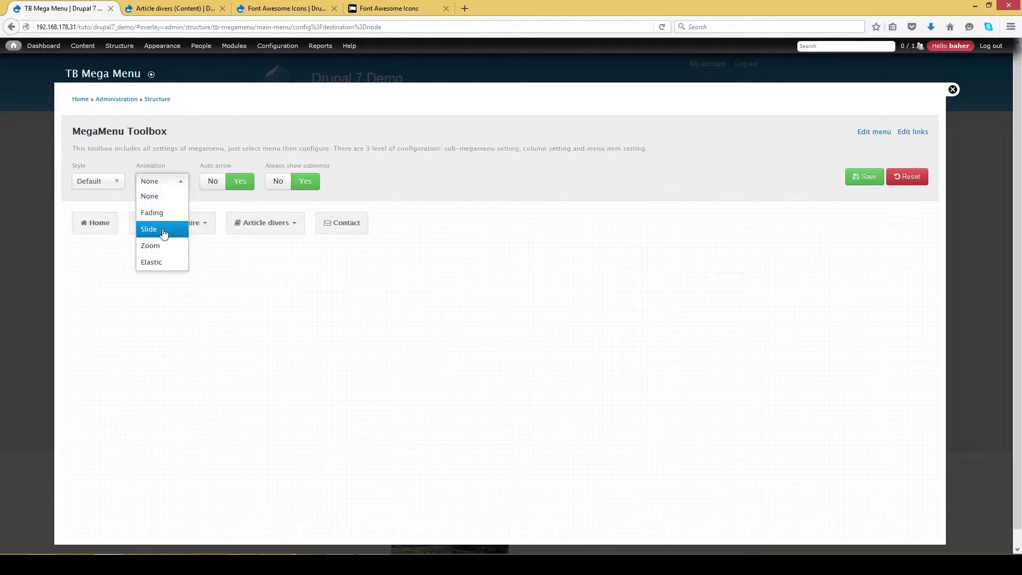
pyautogui.click(156, 265)
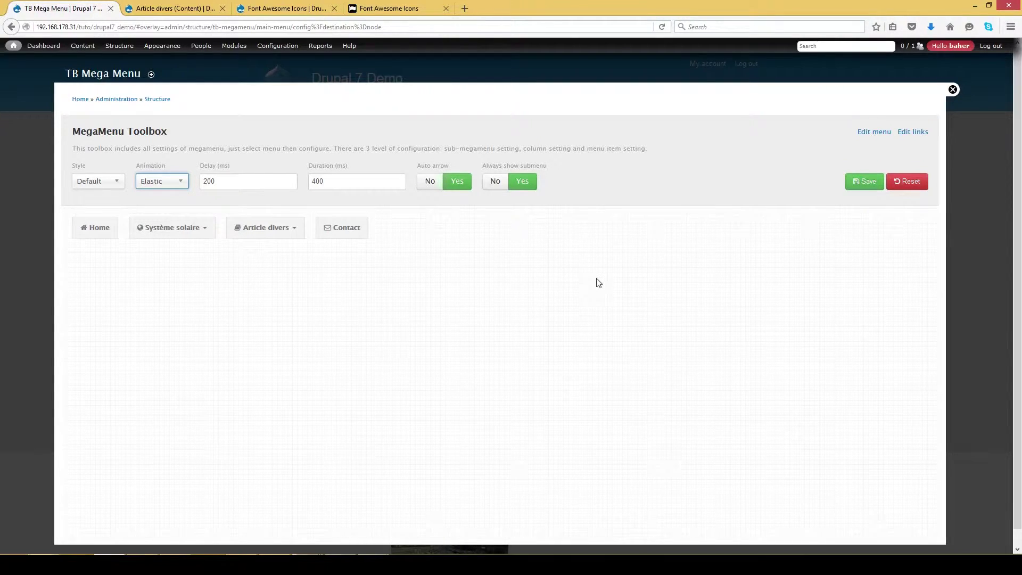
pyautogui.click(866, 181)
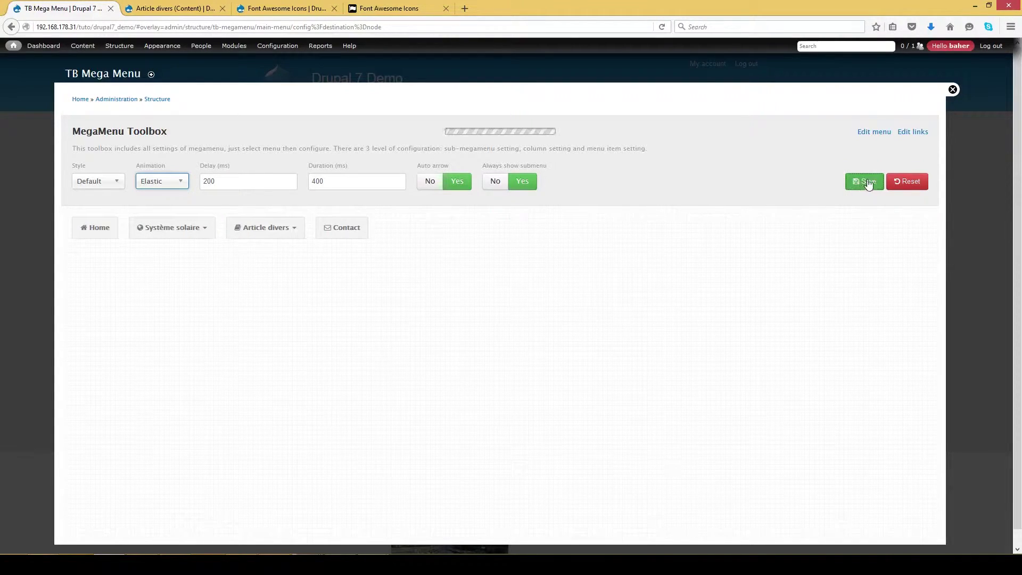
pyautogui.click(953, 90)
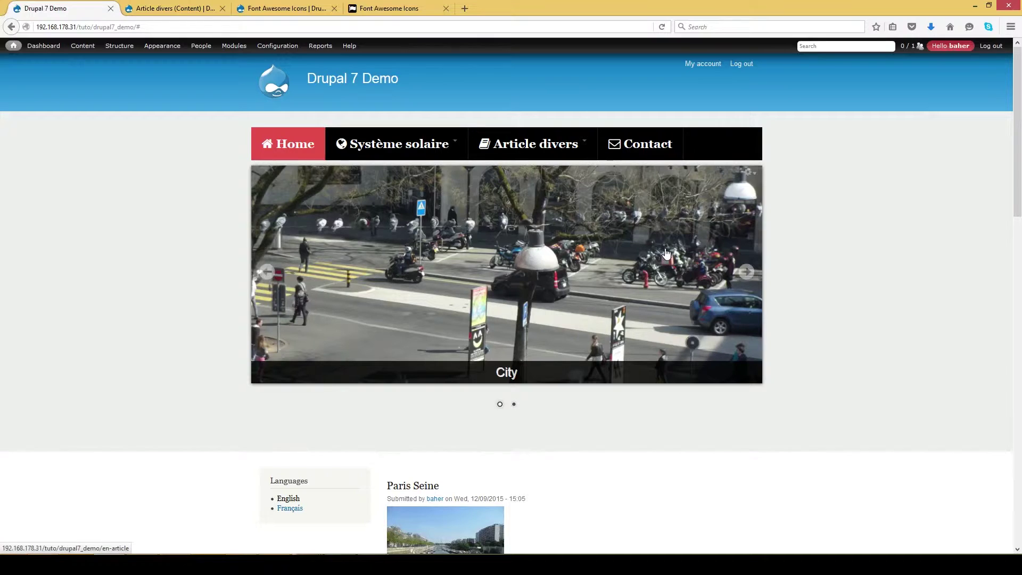
# Reload the home page and check the opening animation of the Système solaire and Article divers submenus.
pyautogui.moveTo(377, 151)
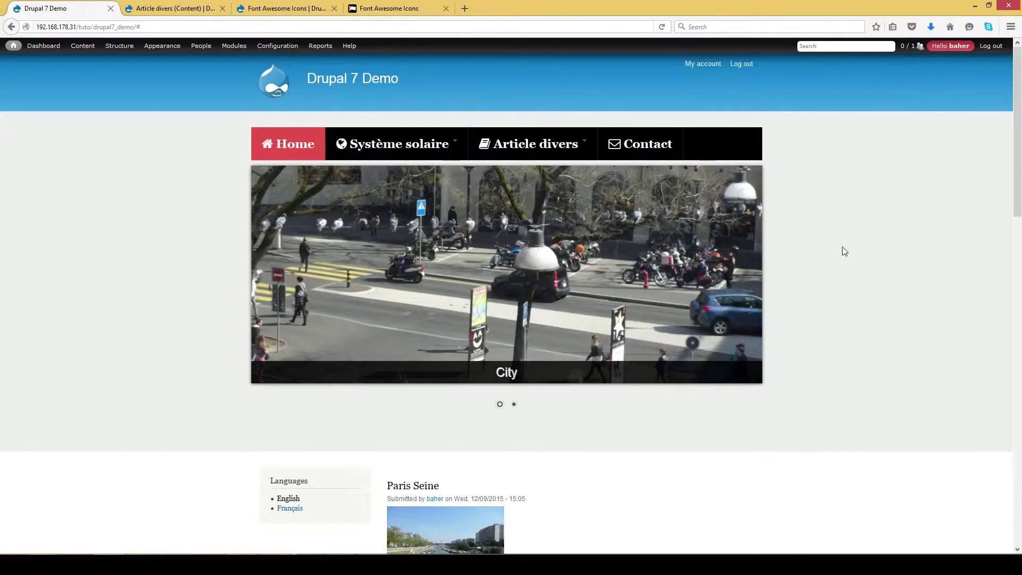
pyautogui.press('F5')
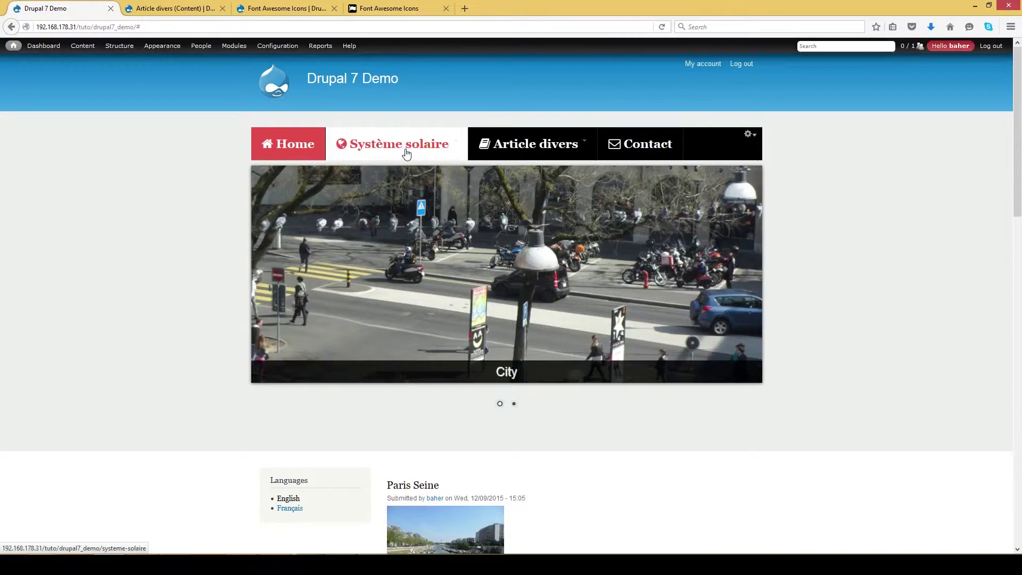
pyautogui.moveTo(516, 145)
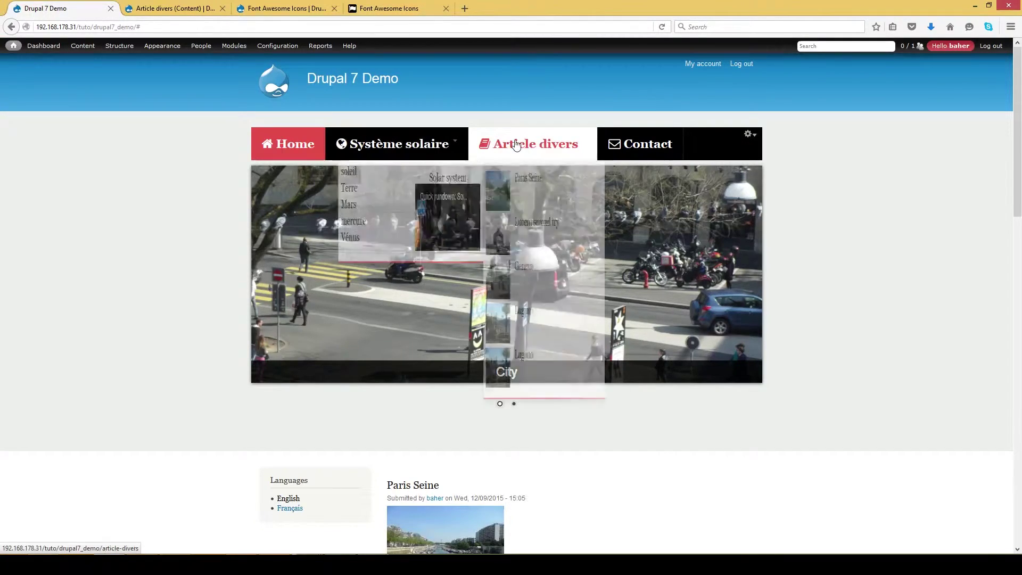